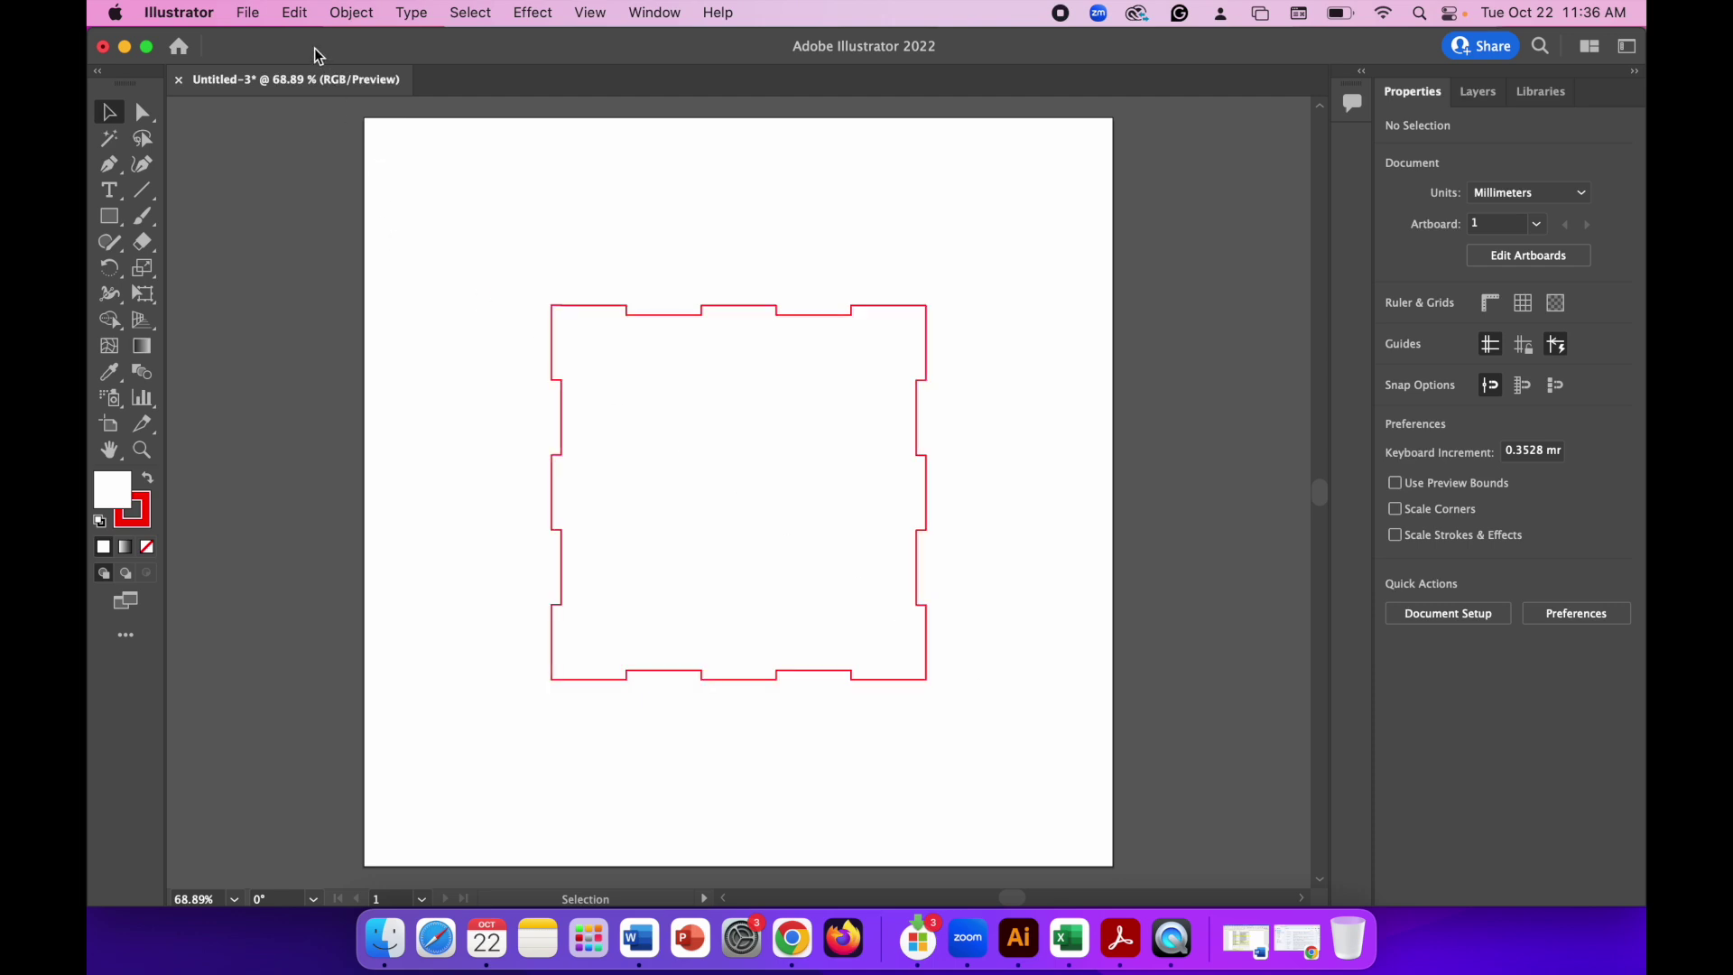
- Create a new 200 × 200 mm document using Millimeters as the units
left_click(249, 12)
left_click(253, 40)
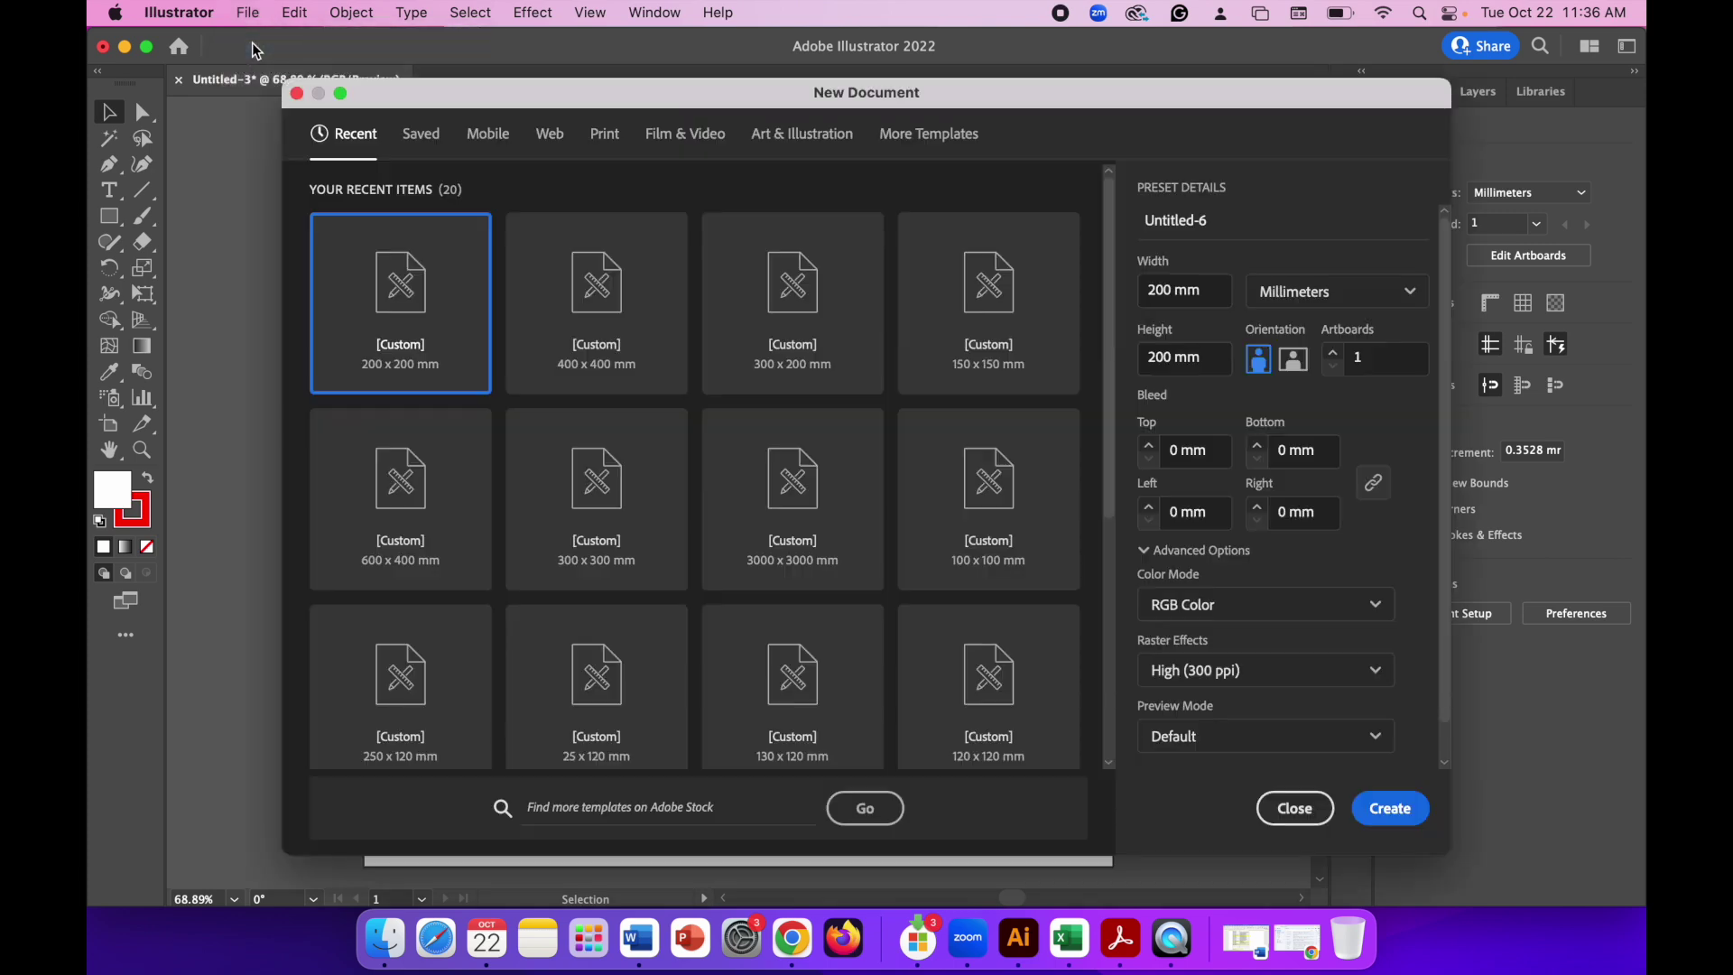
left_click(1345, 291)
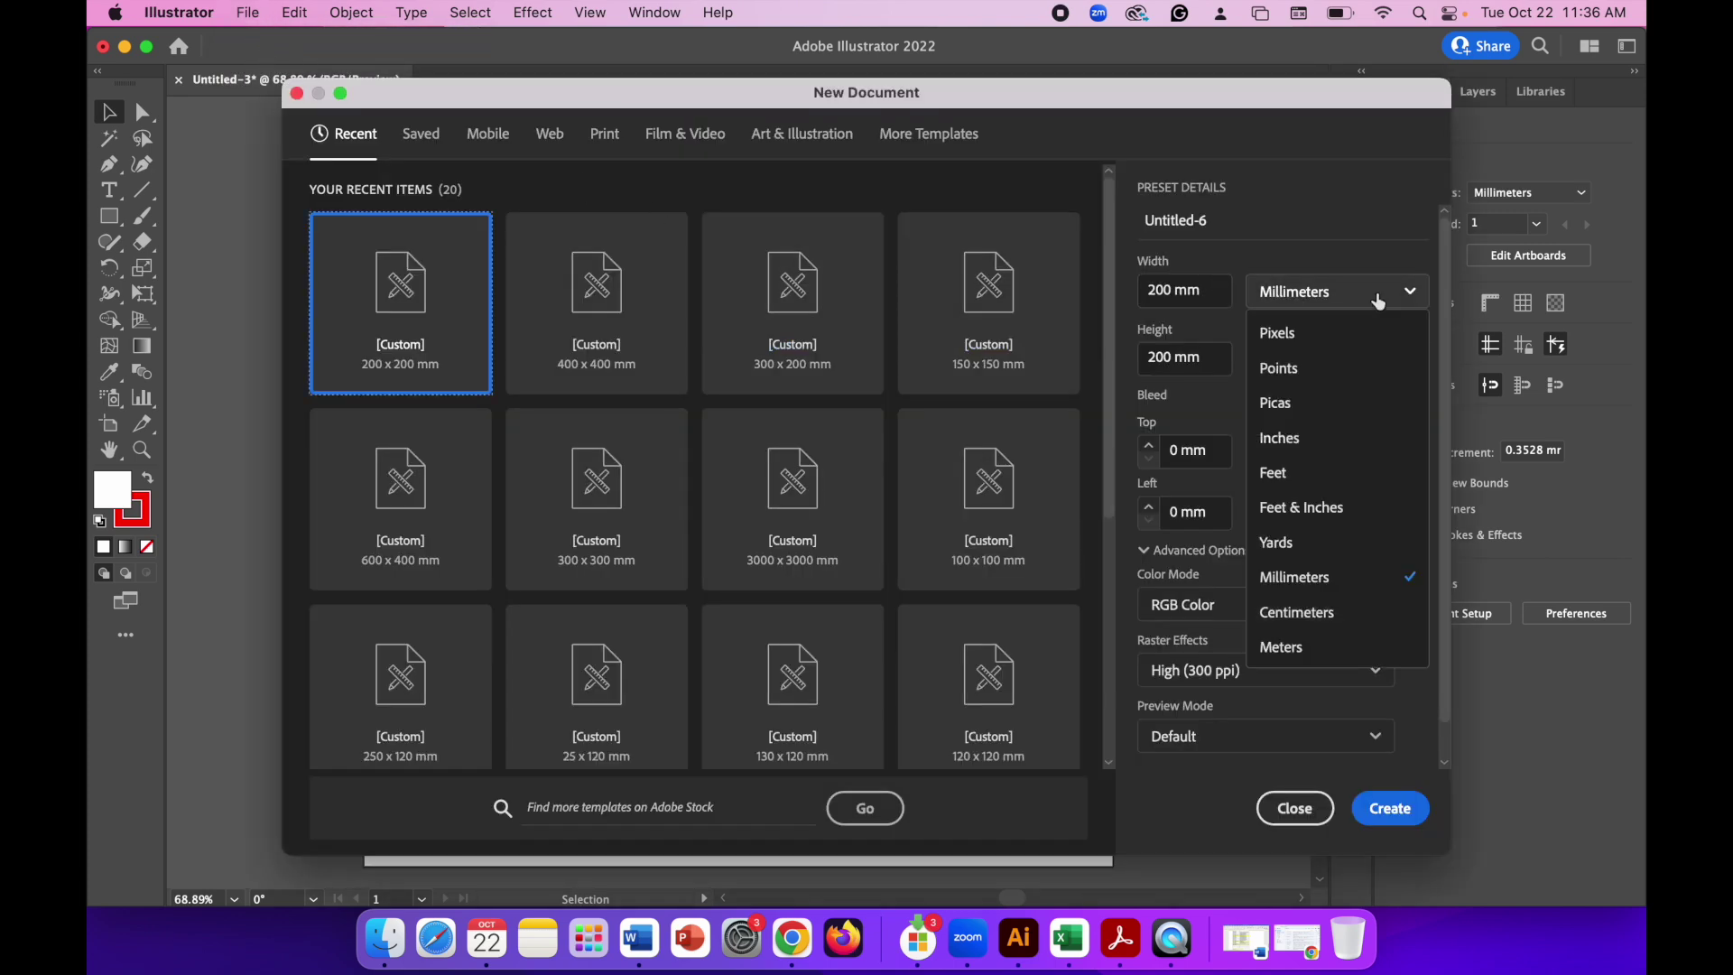
left_click(1350, 582)
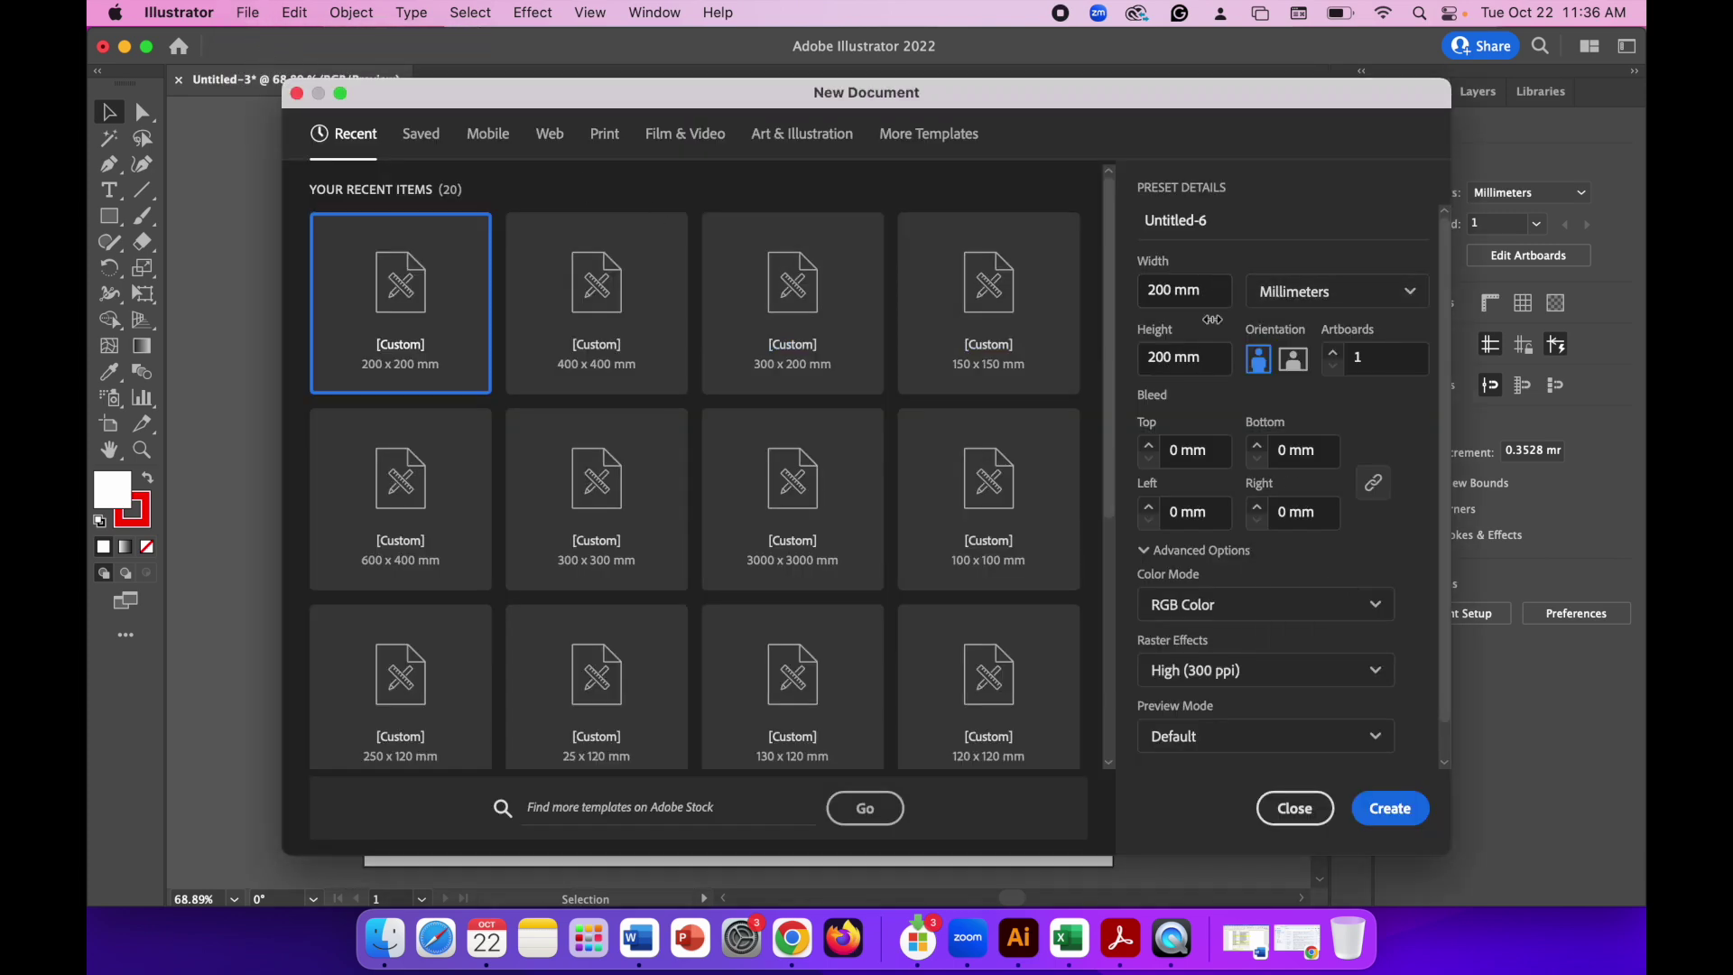
left_click(1384, 812)
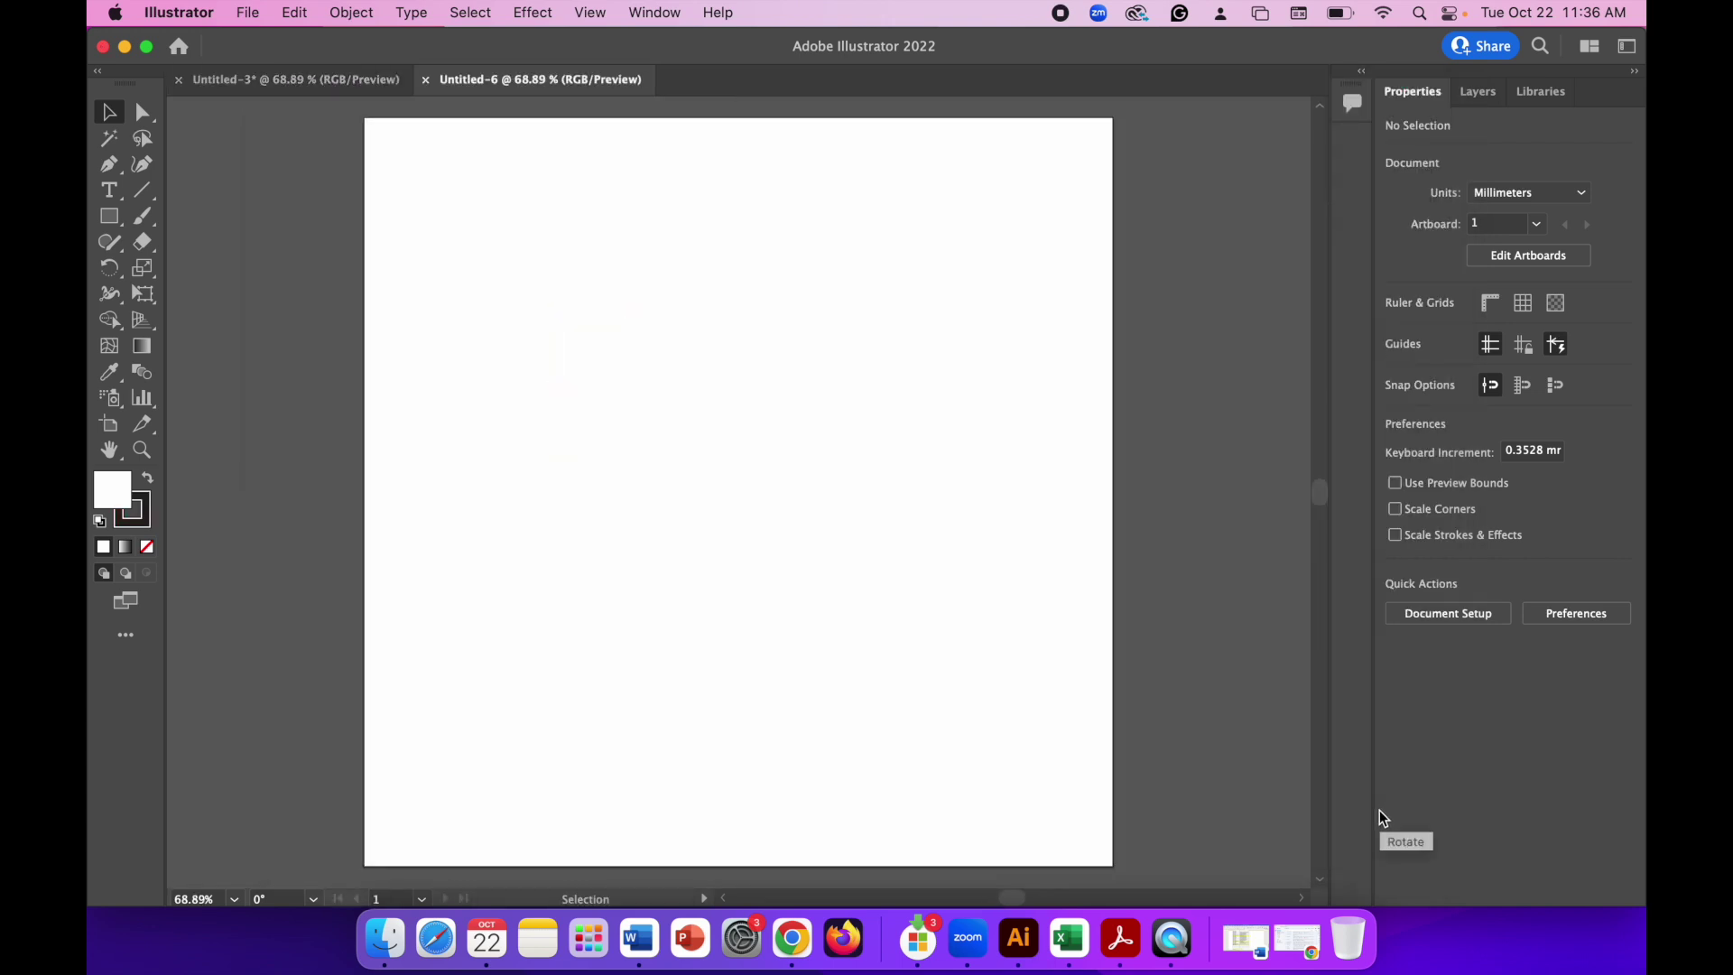
- Draw a rectangle and set its width and height to 100 mm
left_click(109, 221)
left_click_drag(515, 261, 995, 748)
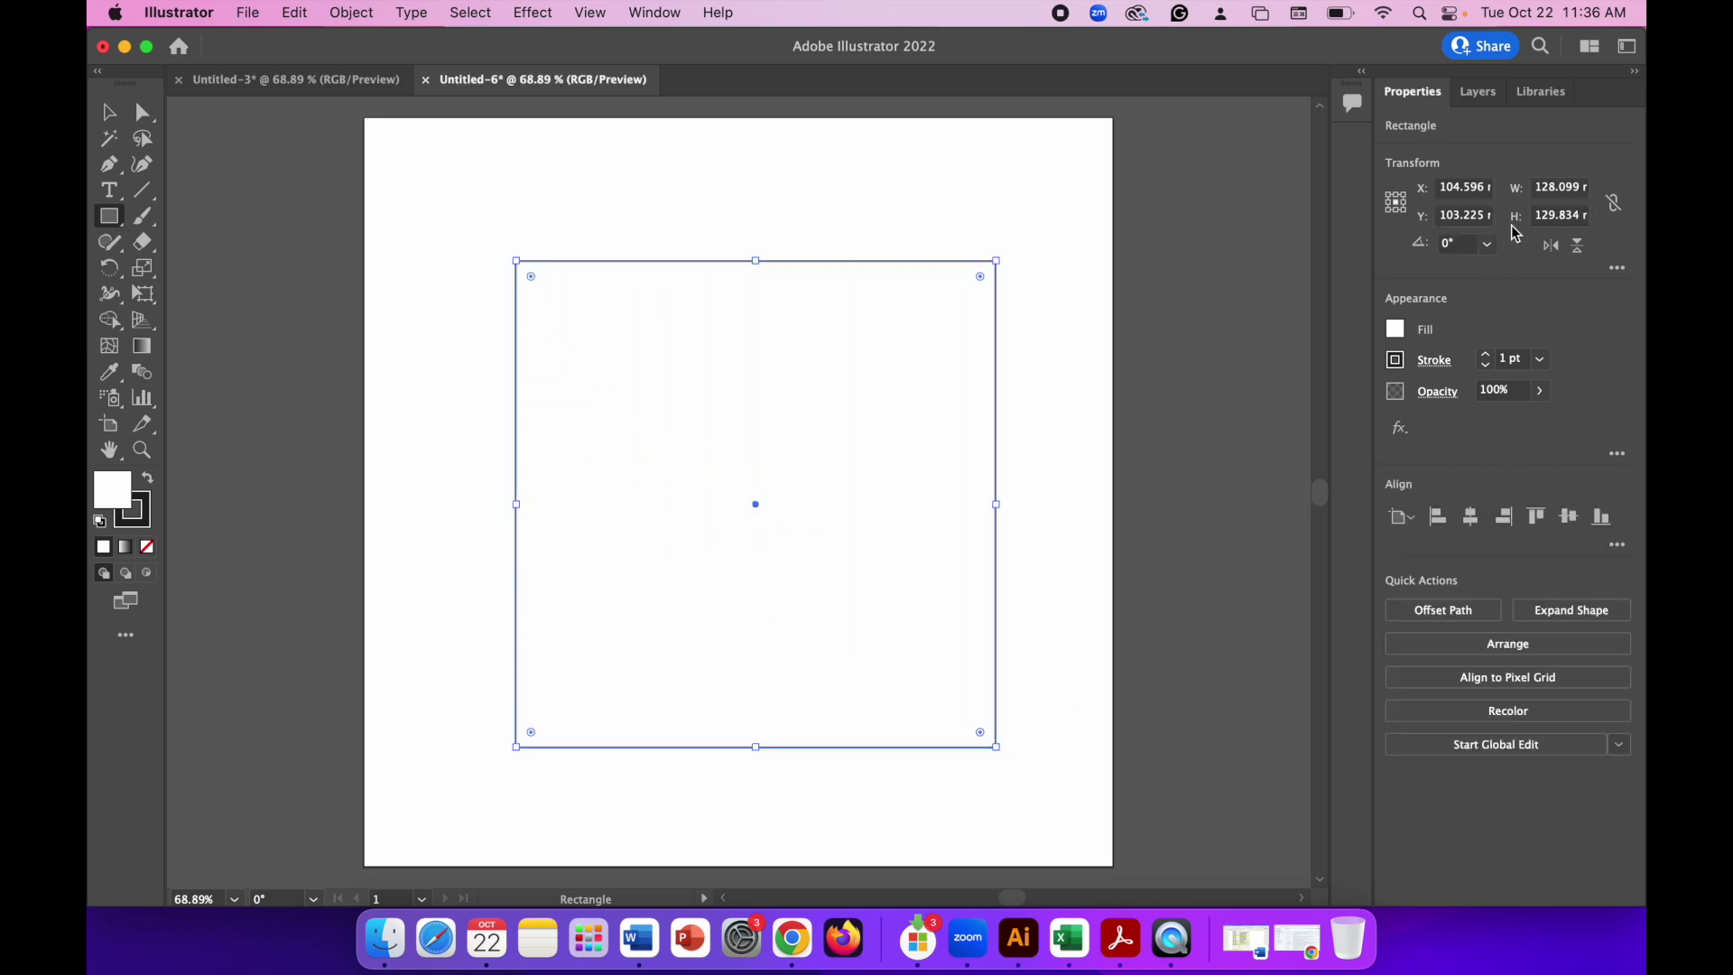
left_click(1563, 187)
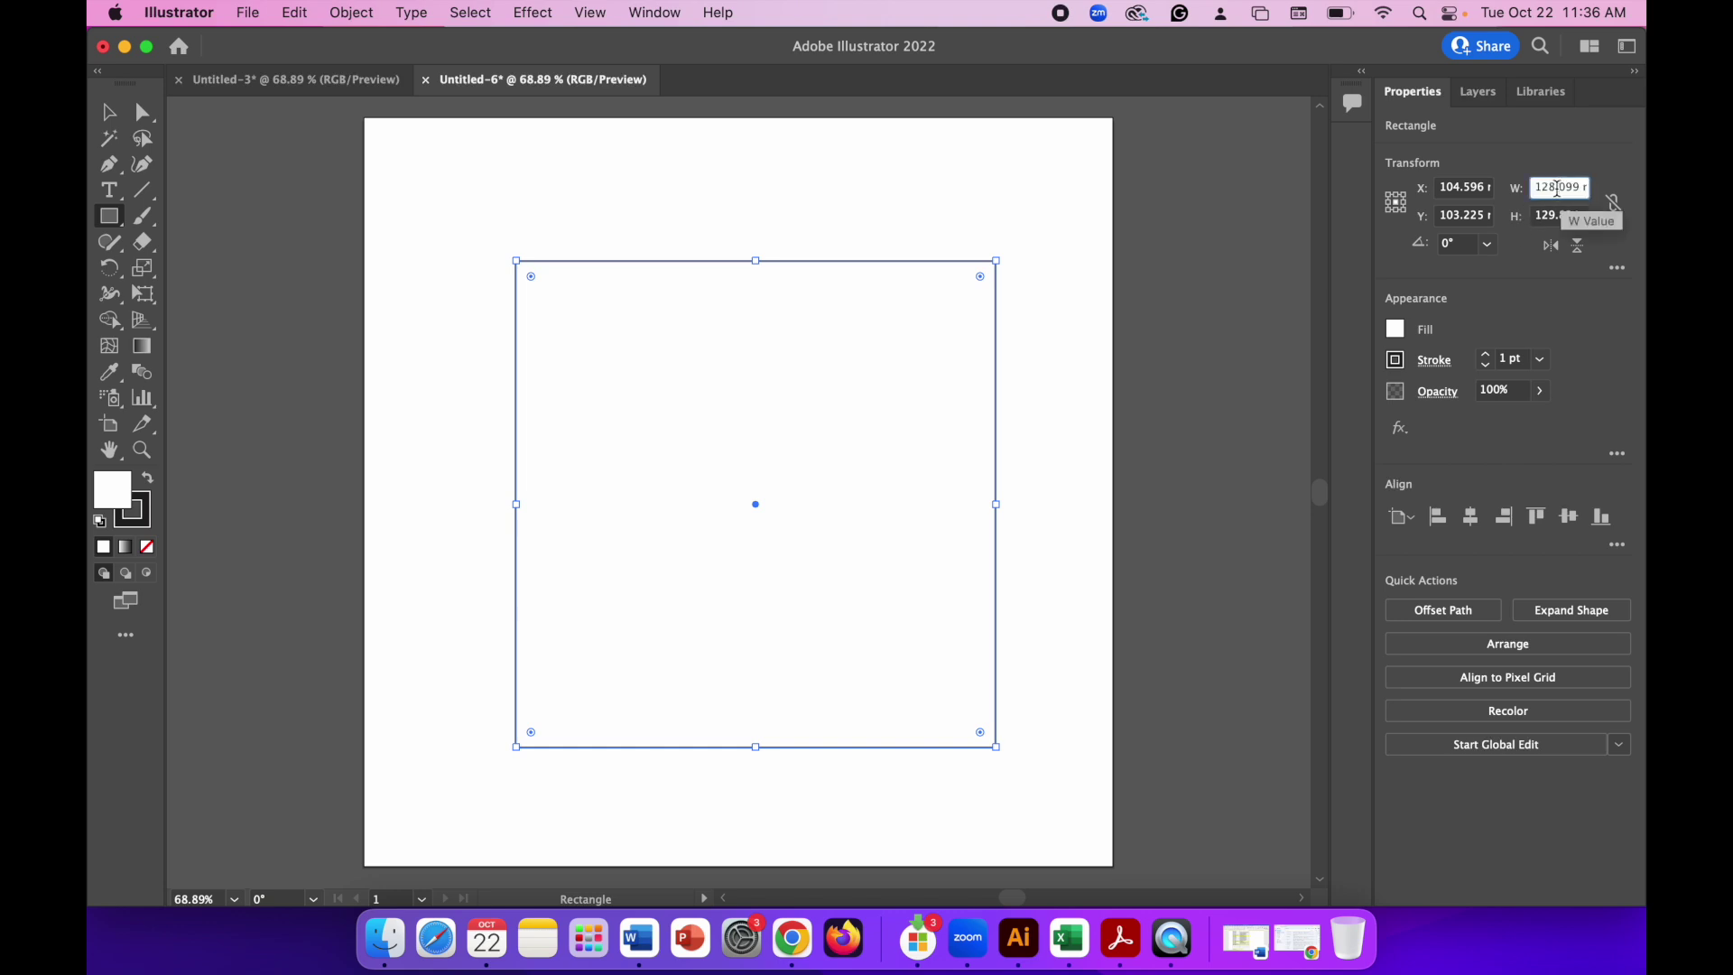
double_click(1551, 189)
type("100")
key("Tab")
type("100")
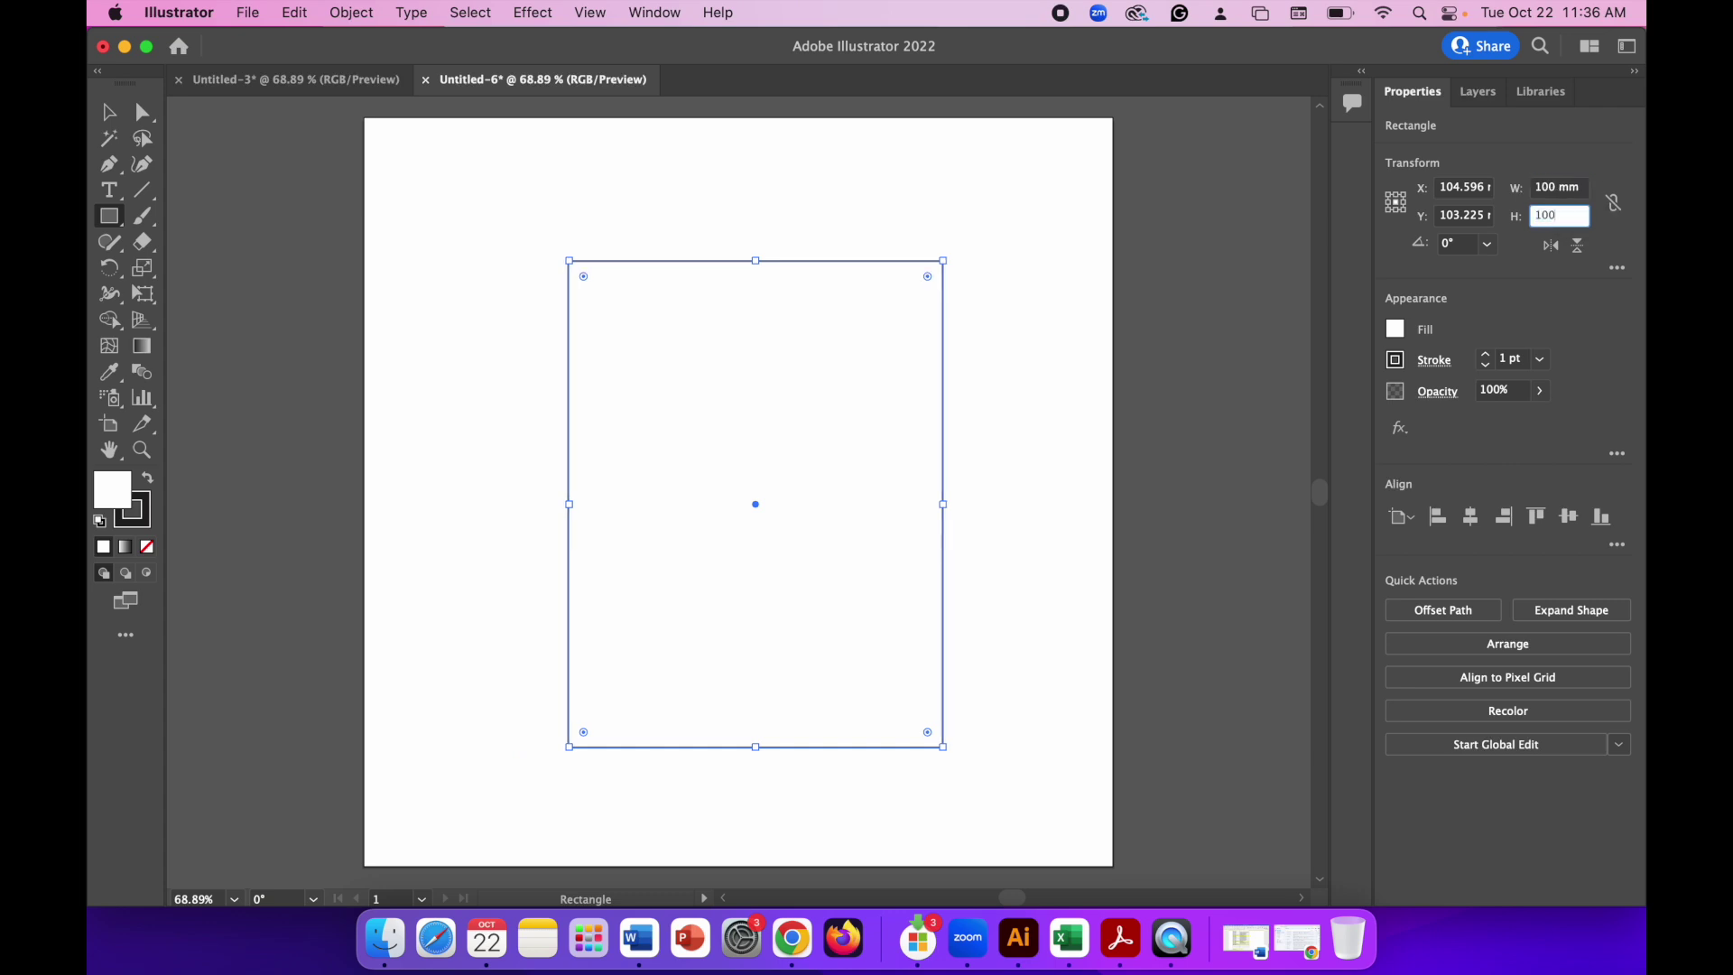
key("Return")
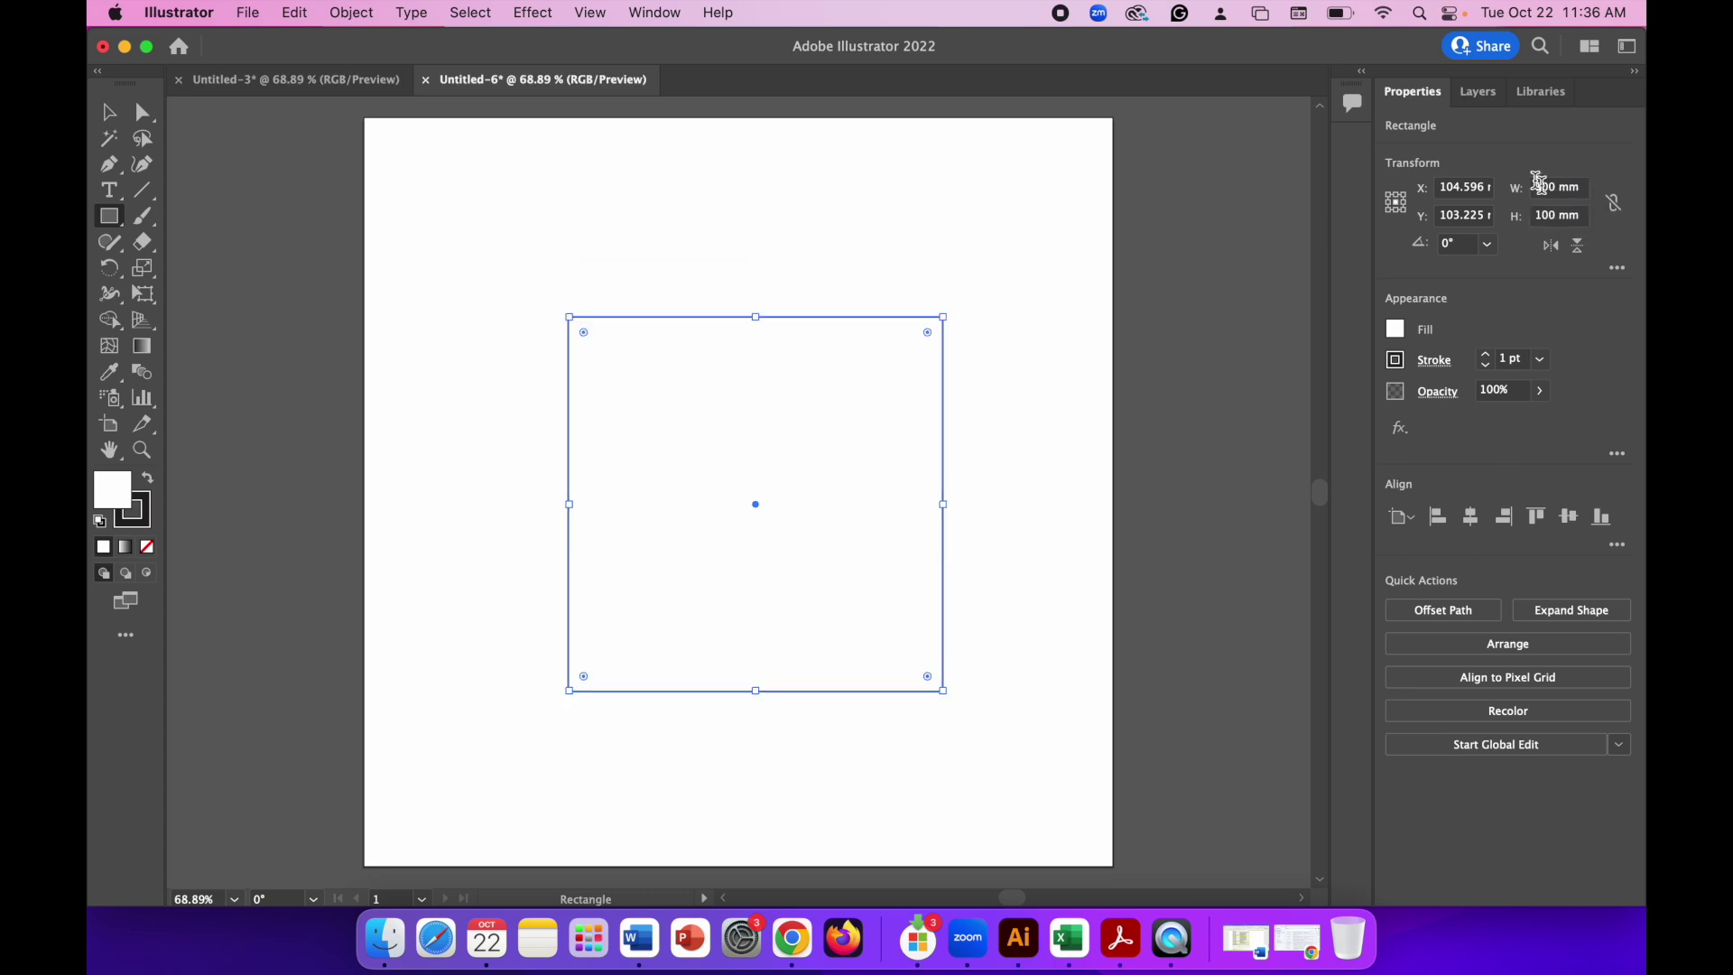
- Reposition the 100 mm square on the artboard
left_click(108, 112)
mouse_move(940, 452)
left_mouse_down()
mouse_move(905, 430)
mouse_move(923, 439)
left_mouse_up()
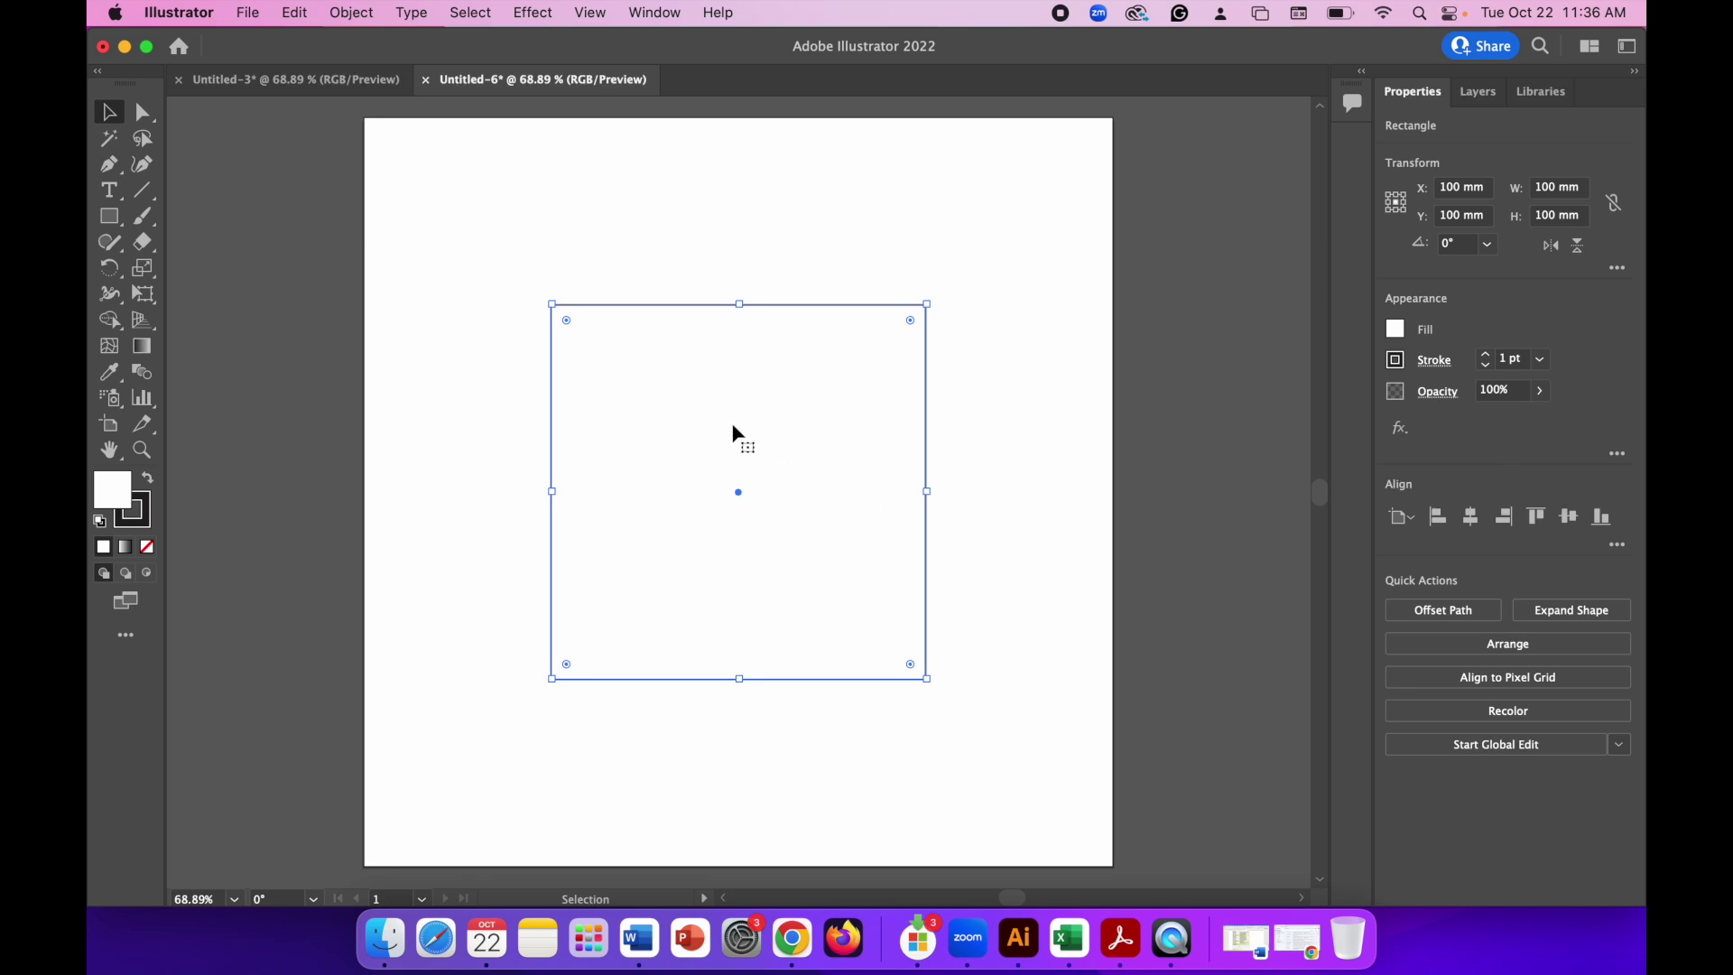
left_click(110, 223)
- Draw a narrow rectangle and size it to 2.6 × 100 mm
left_click_drag(407, 240, 477, 784)
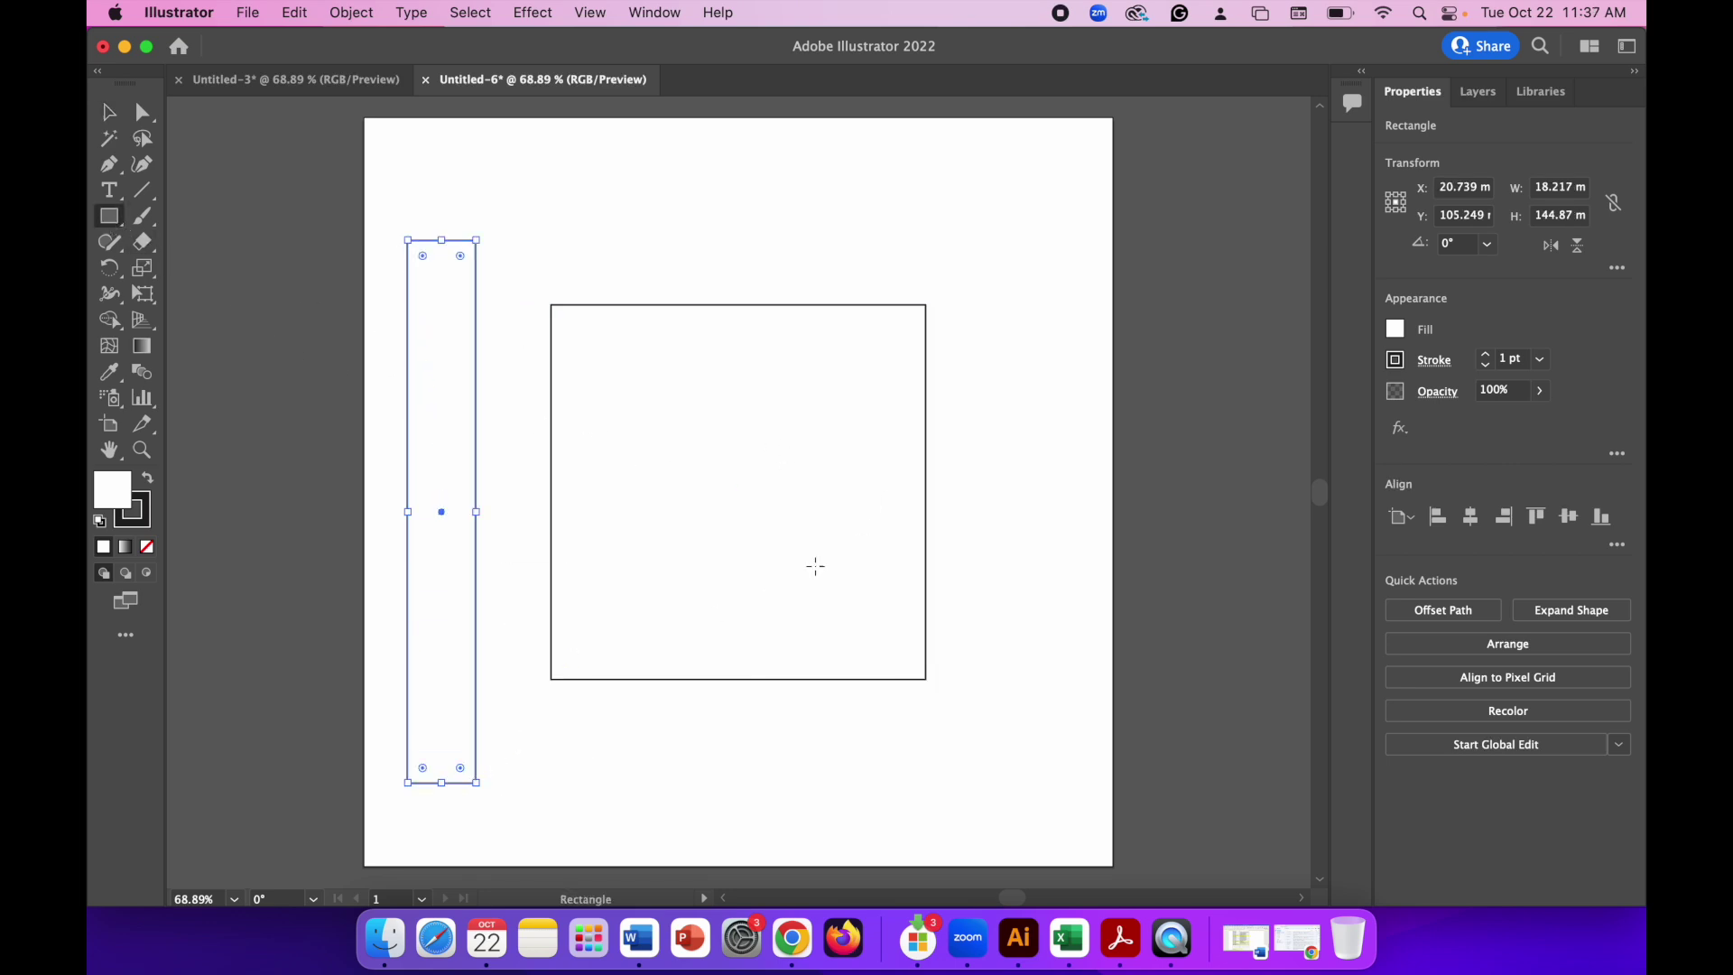
double_click(1579, 188)
type("2.6mm")
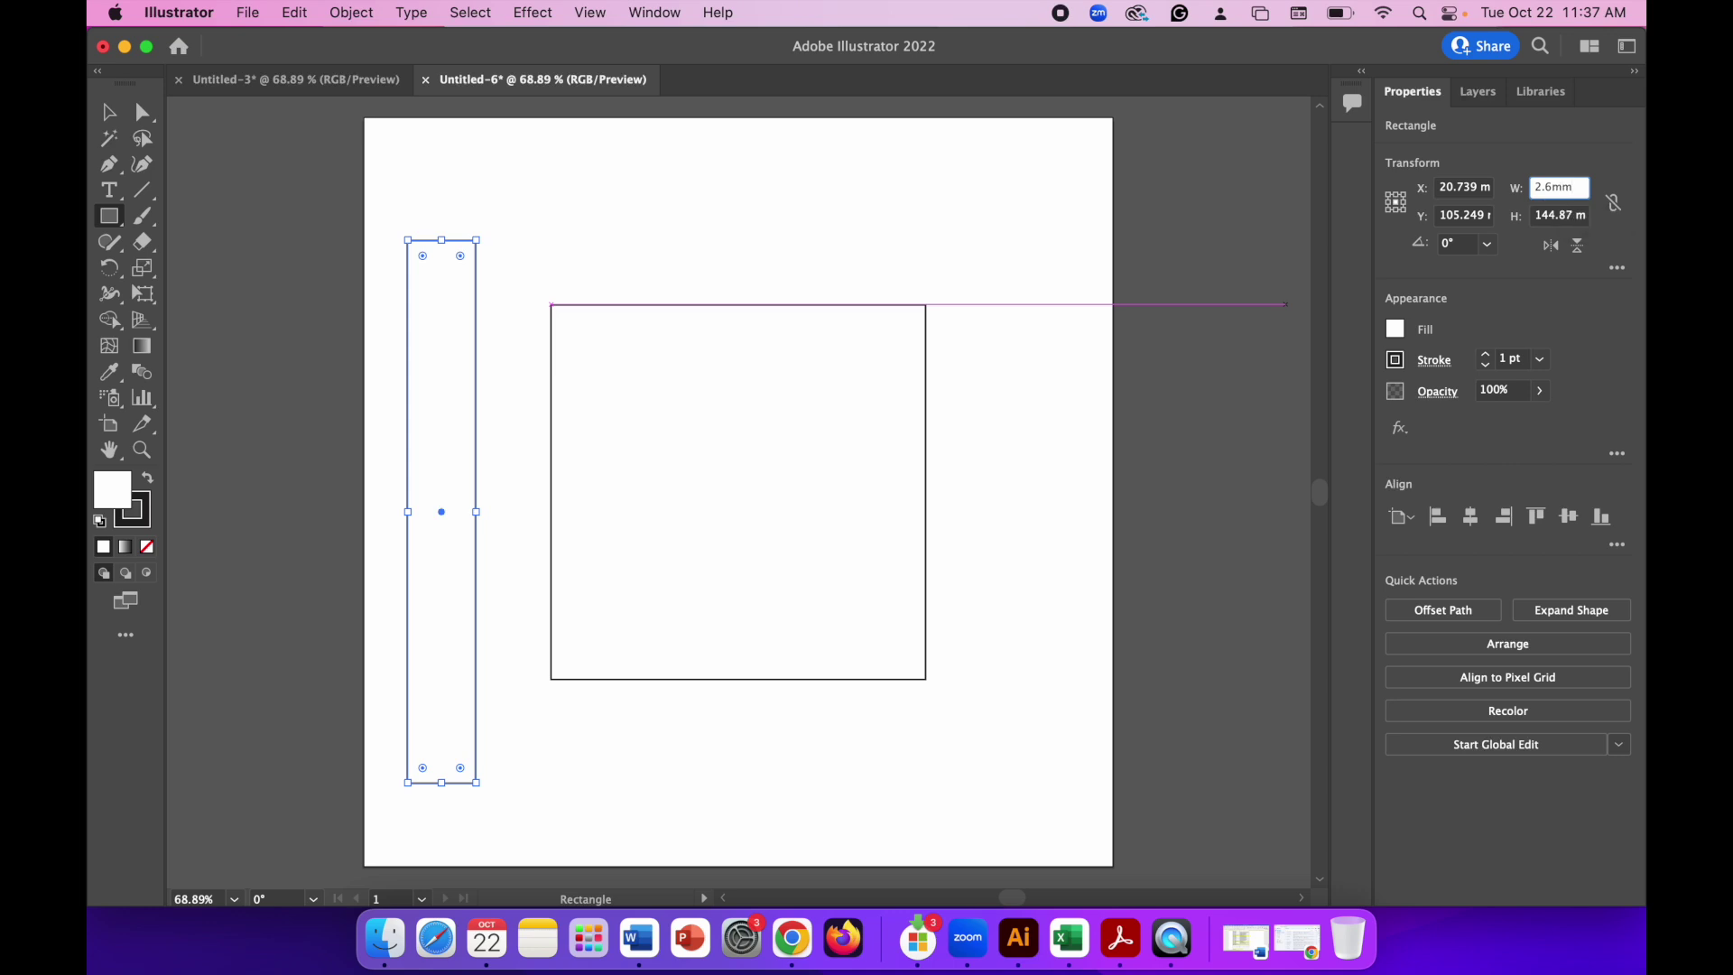
key("Tab")
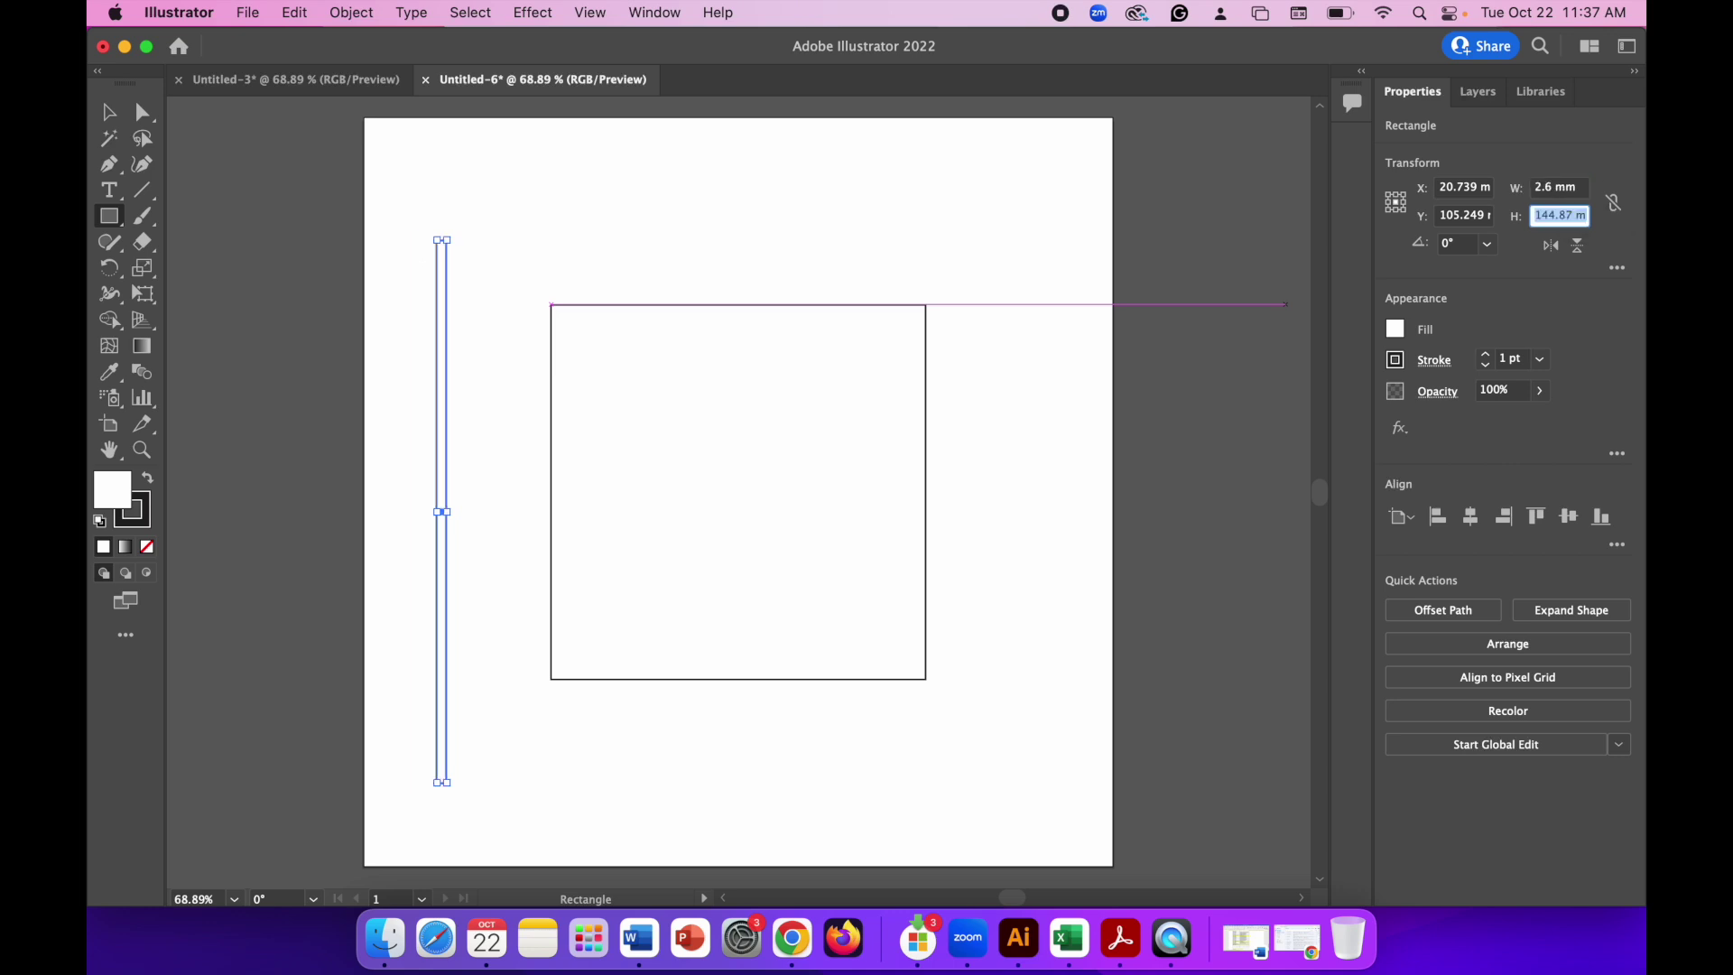
type("100")
key("Return")
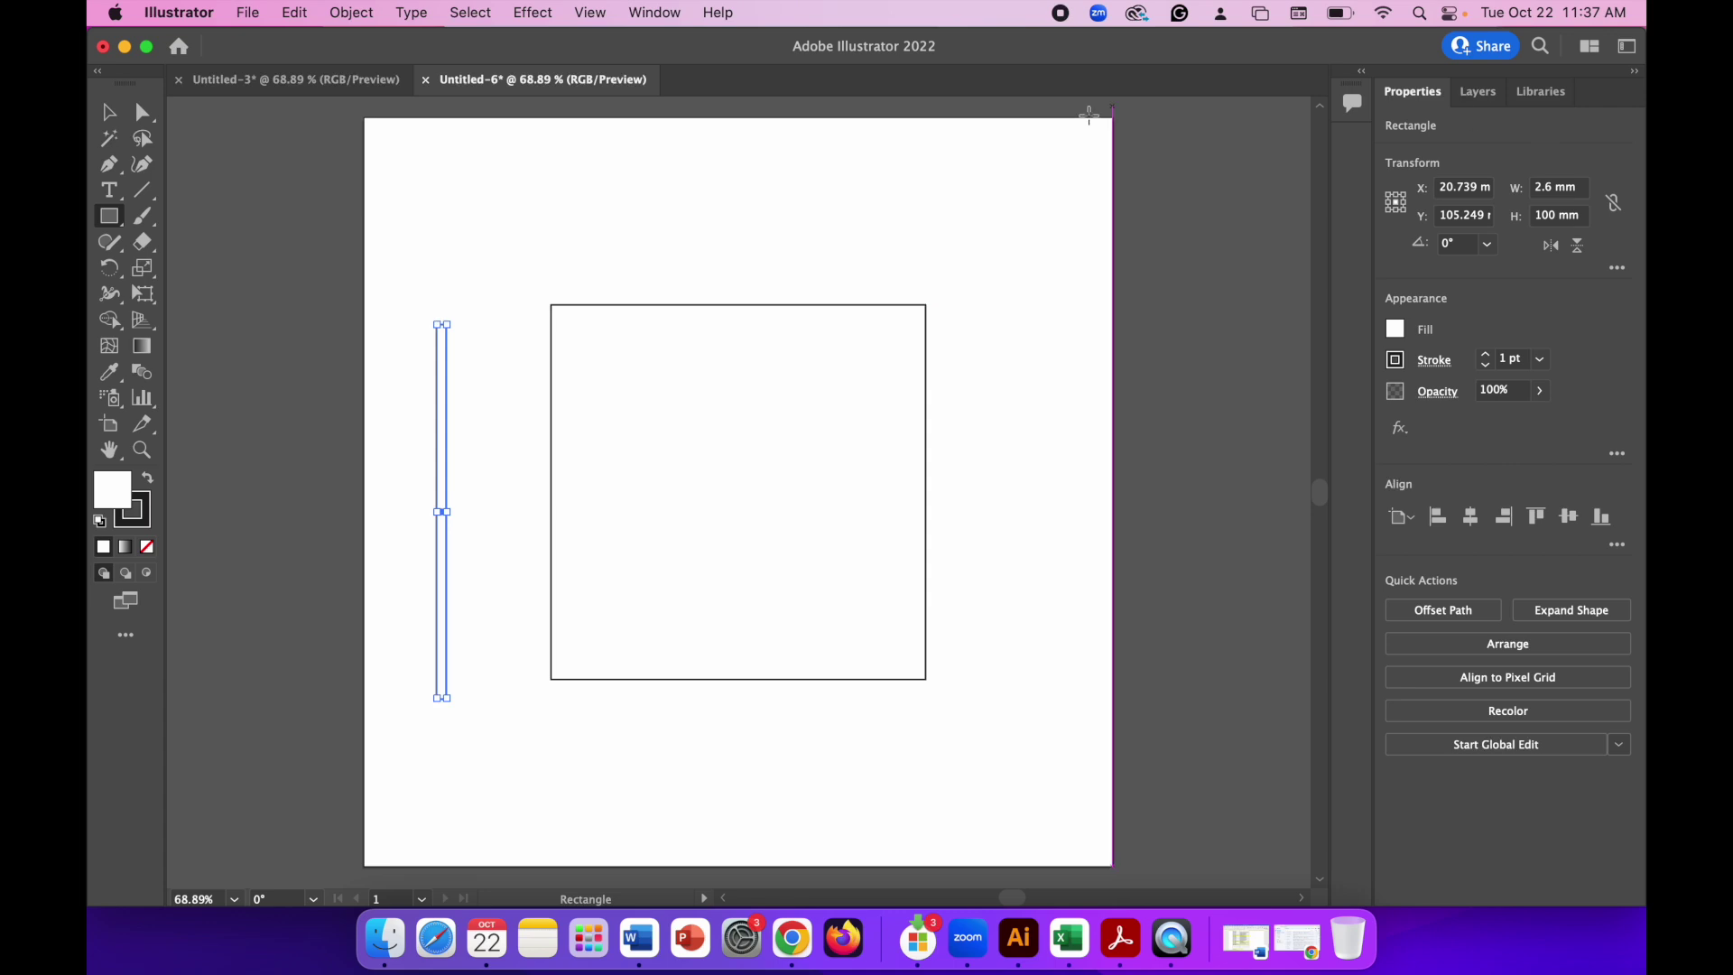
- Move the 2.6 mm strip flush against the square's left edge
left_click(109, 113)
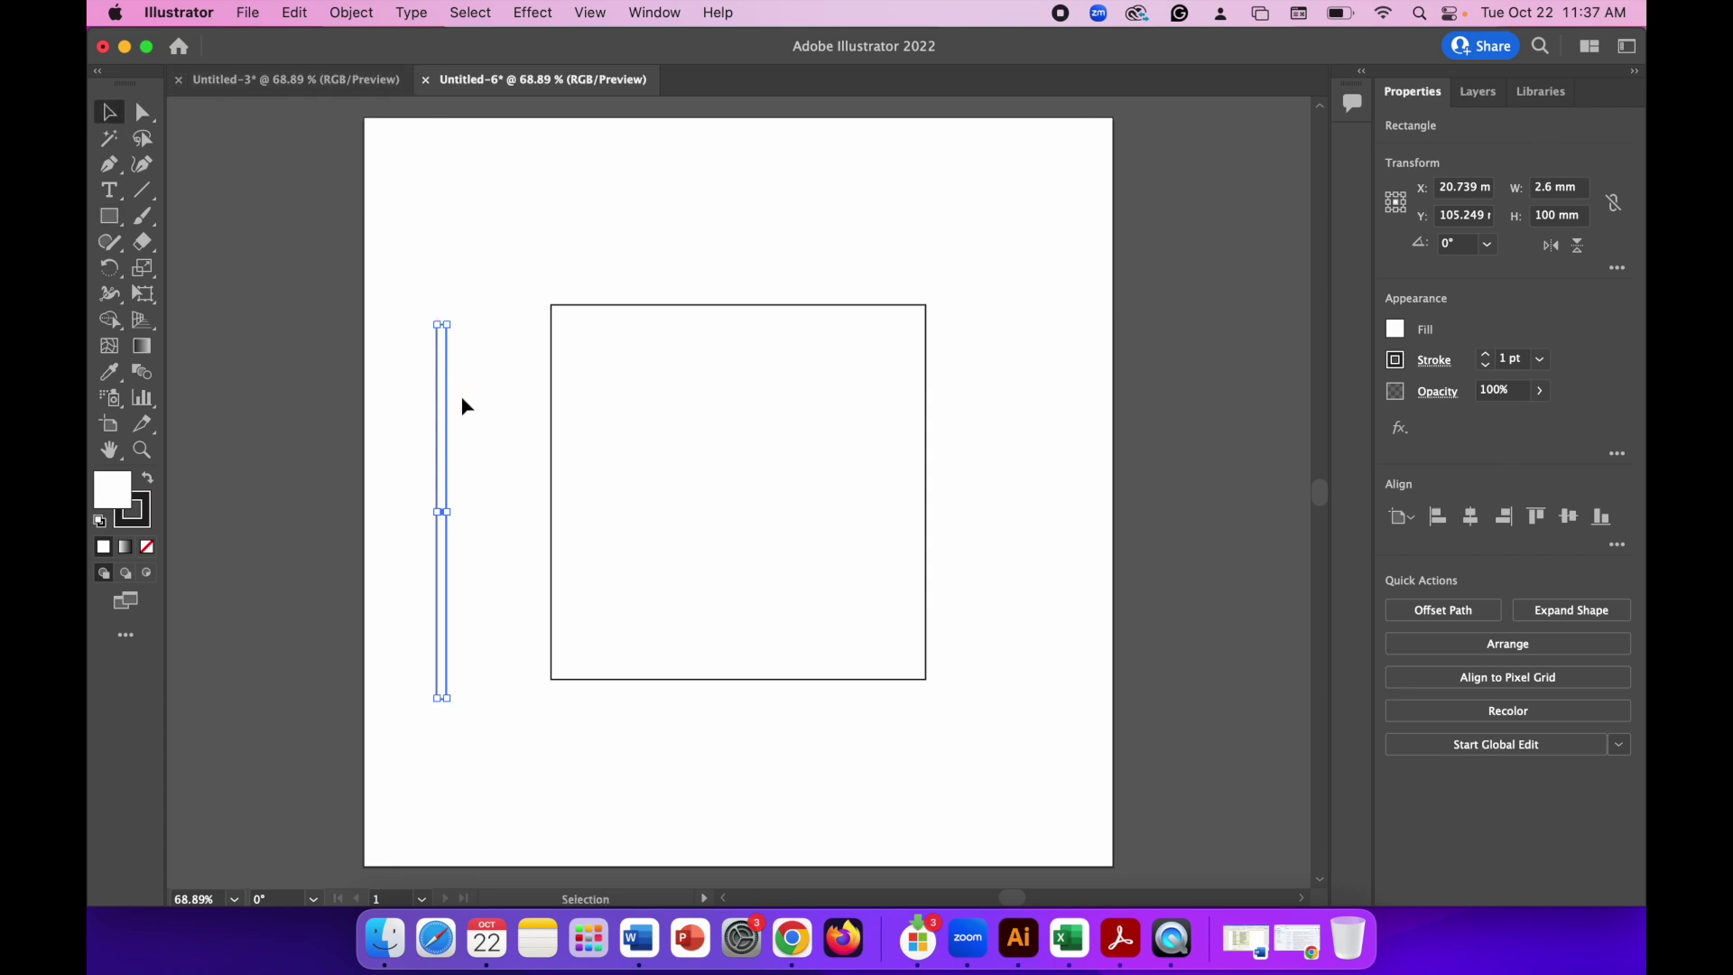
left_click_drag(451, 418, 565, 399)
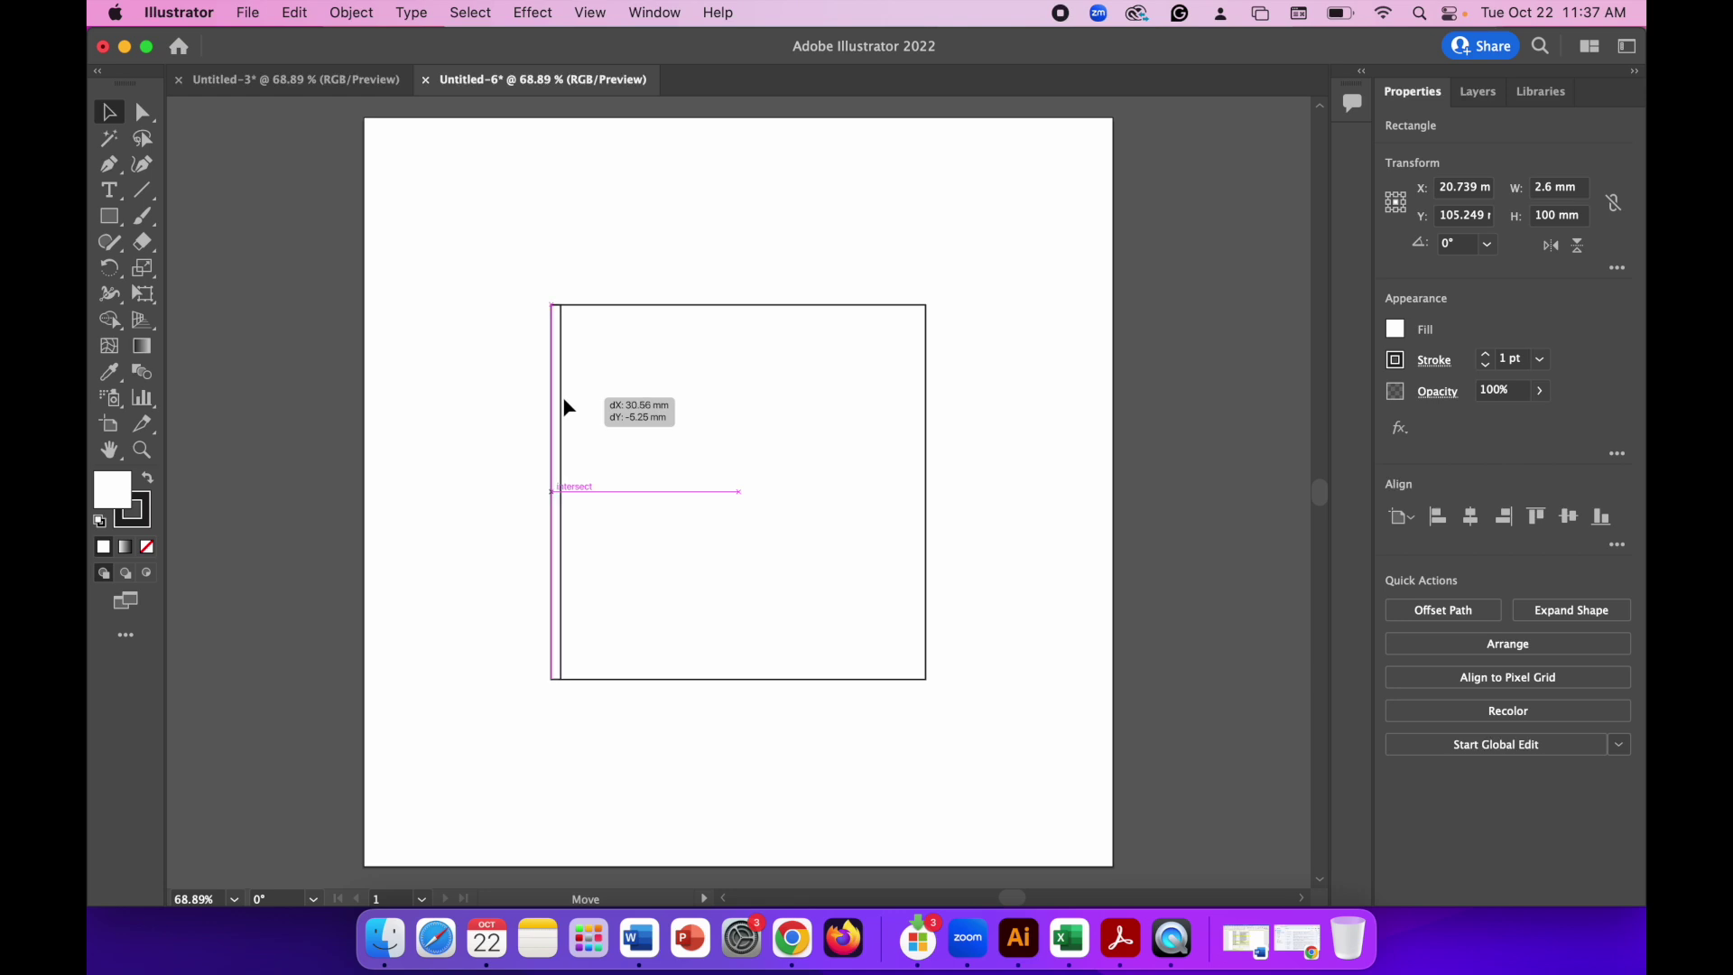
left_click_drag(565, 398, 565, 403)
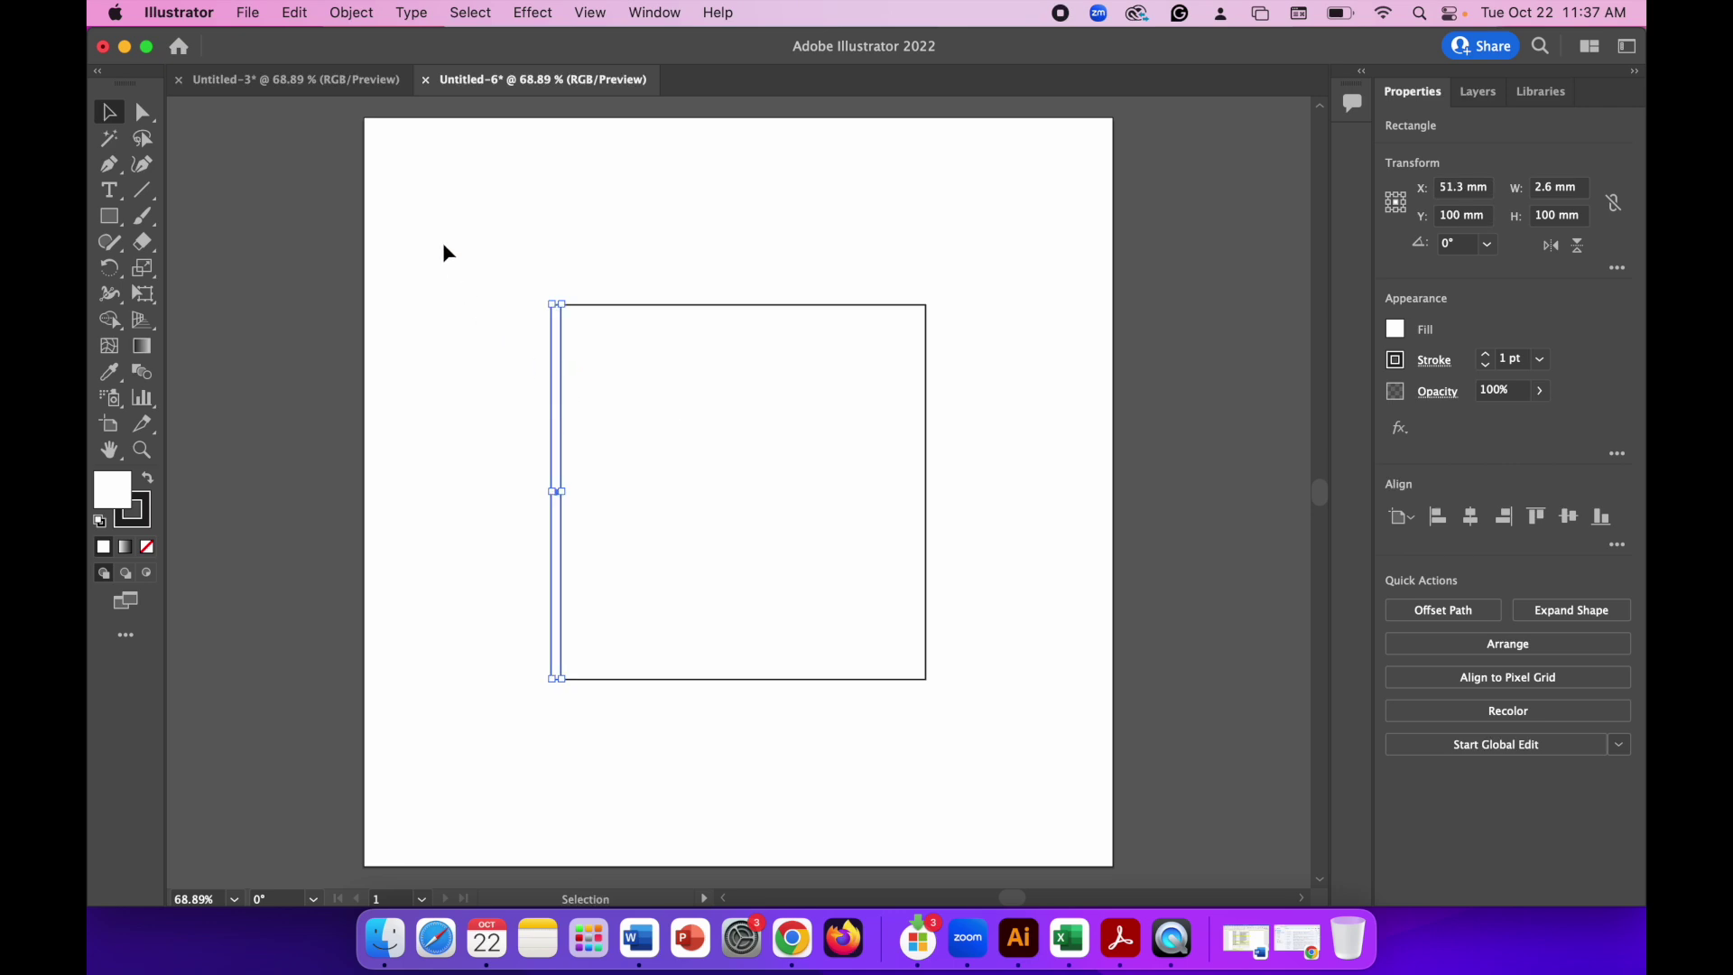
- Split the strip into 5 rows with Object > Path > Split Into Grid
left_click(352, 13)
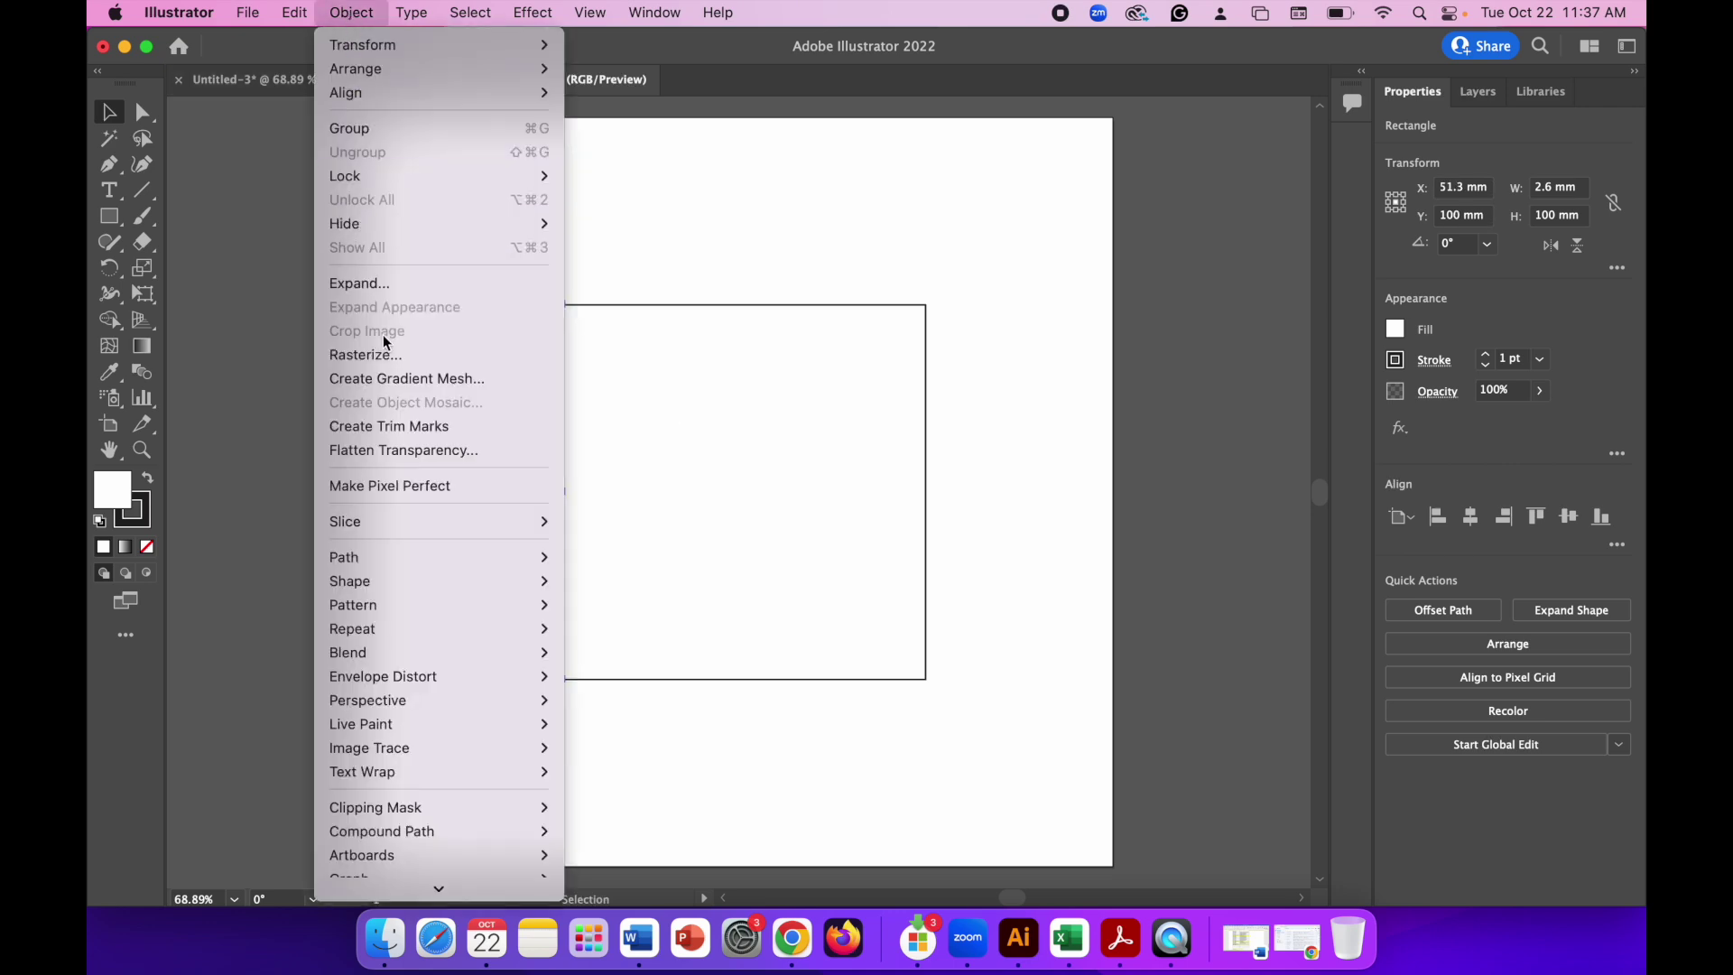
mouse_move(411, 566)
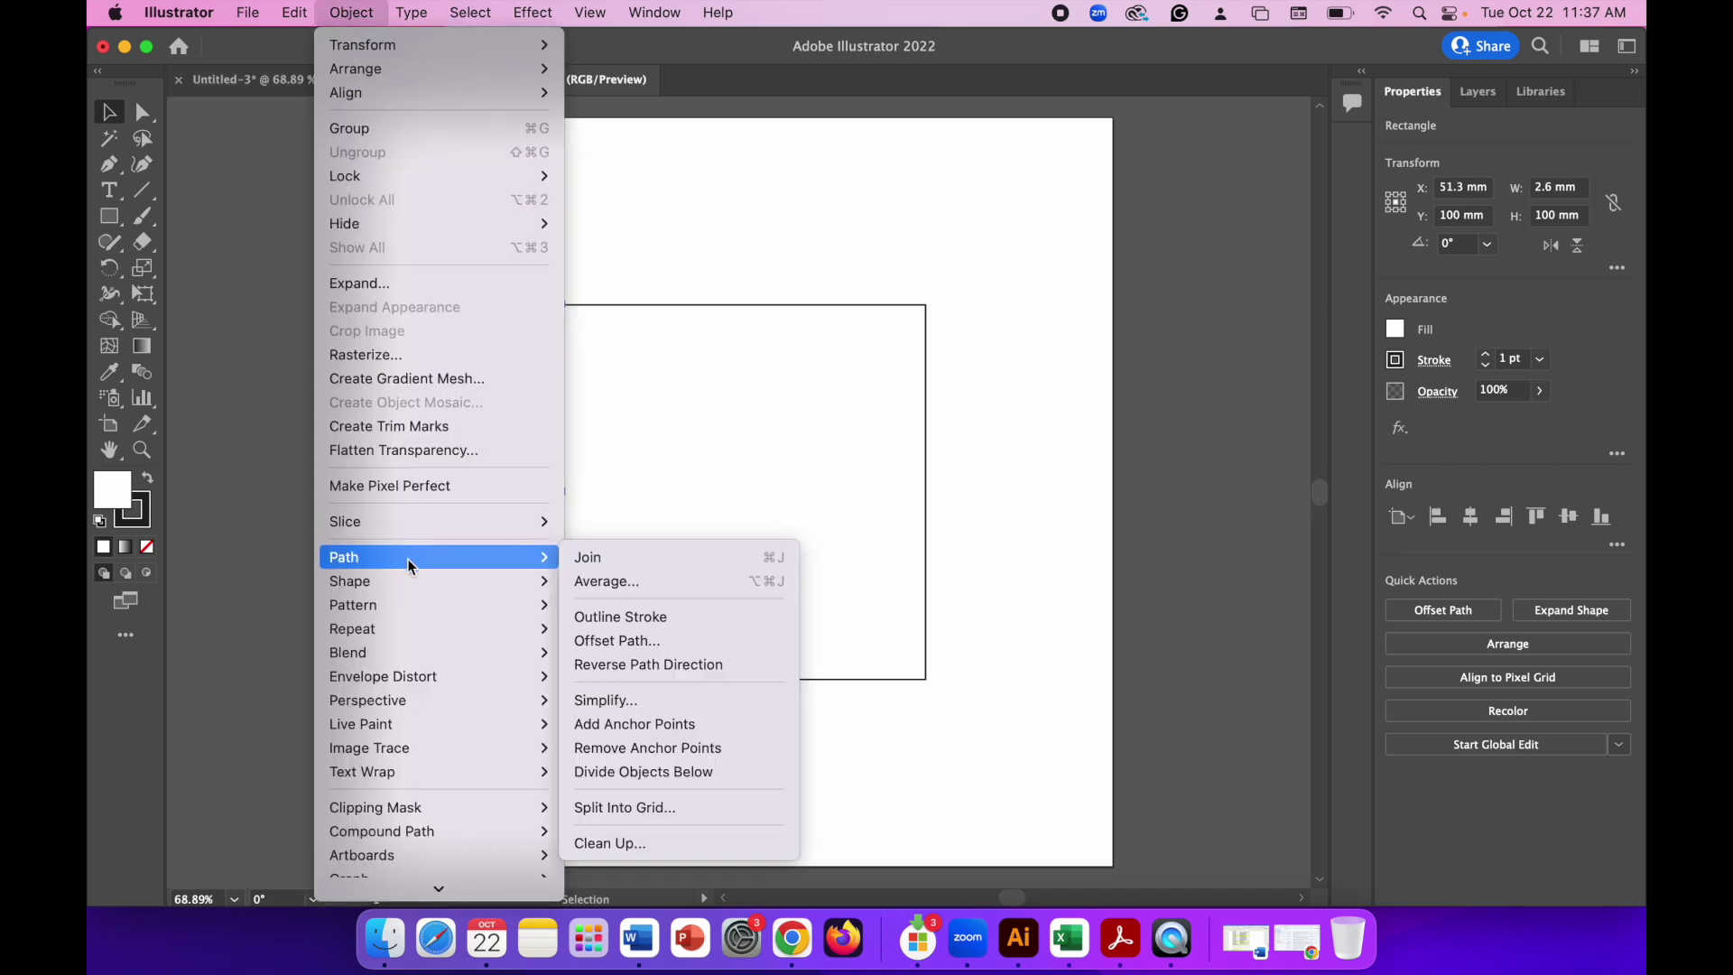
left_click(642, 807)
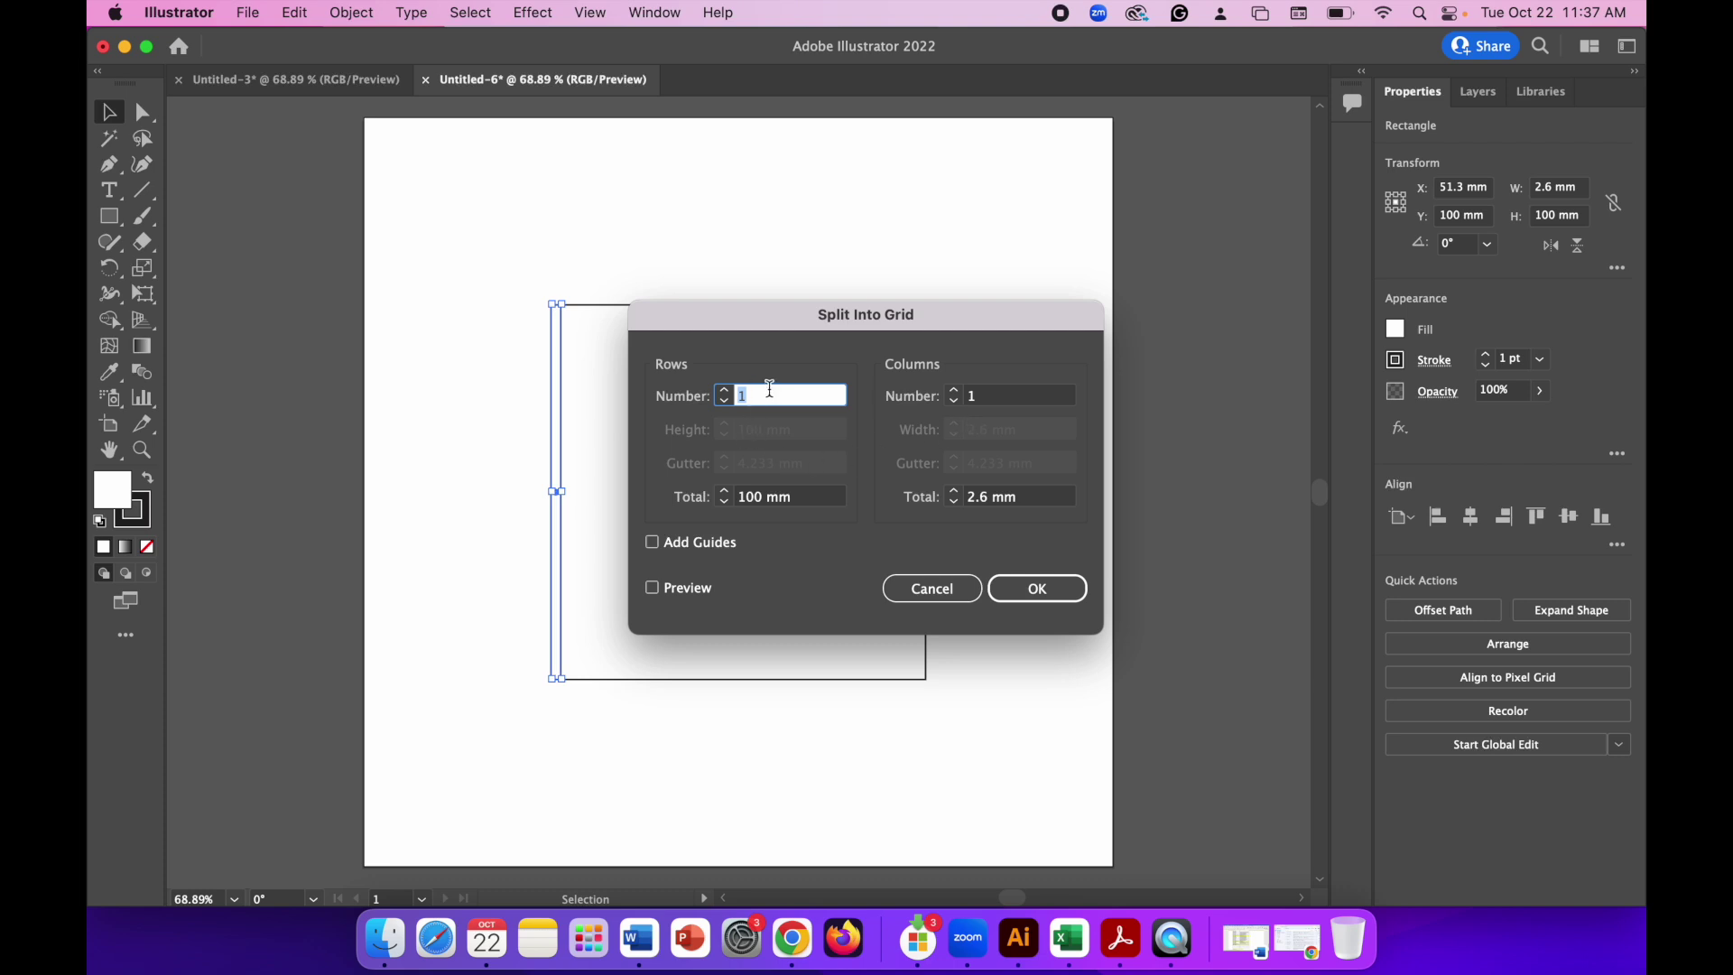
type("5")
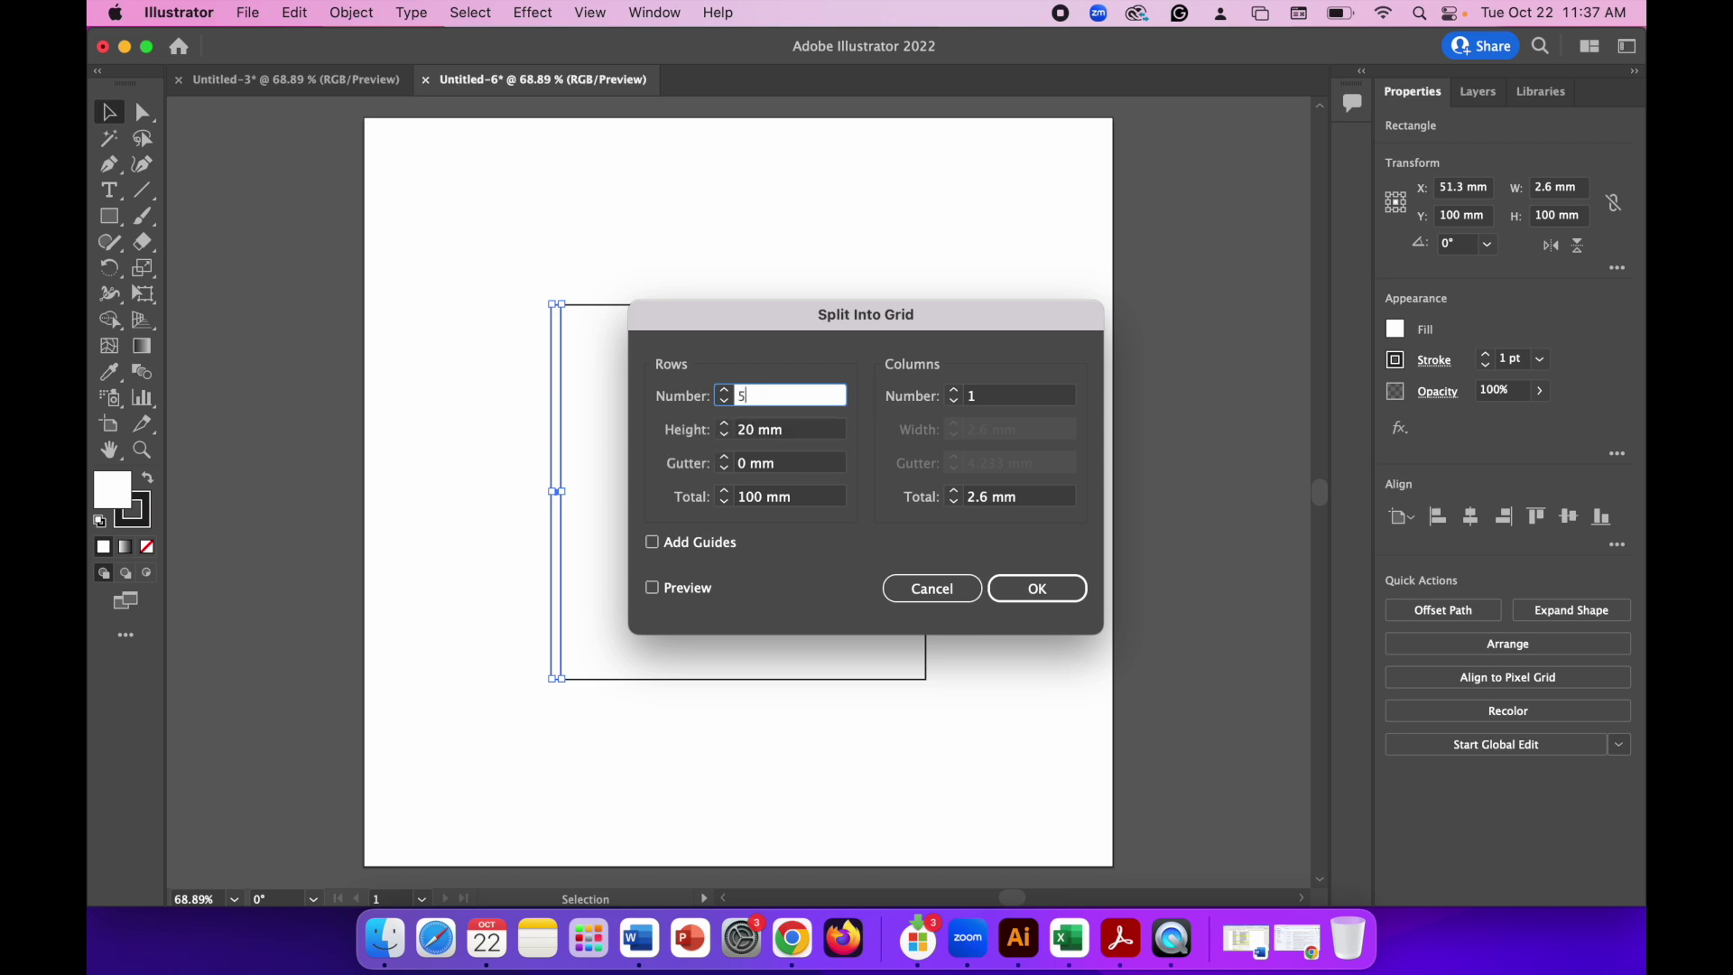
left_click(1036, 590)
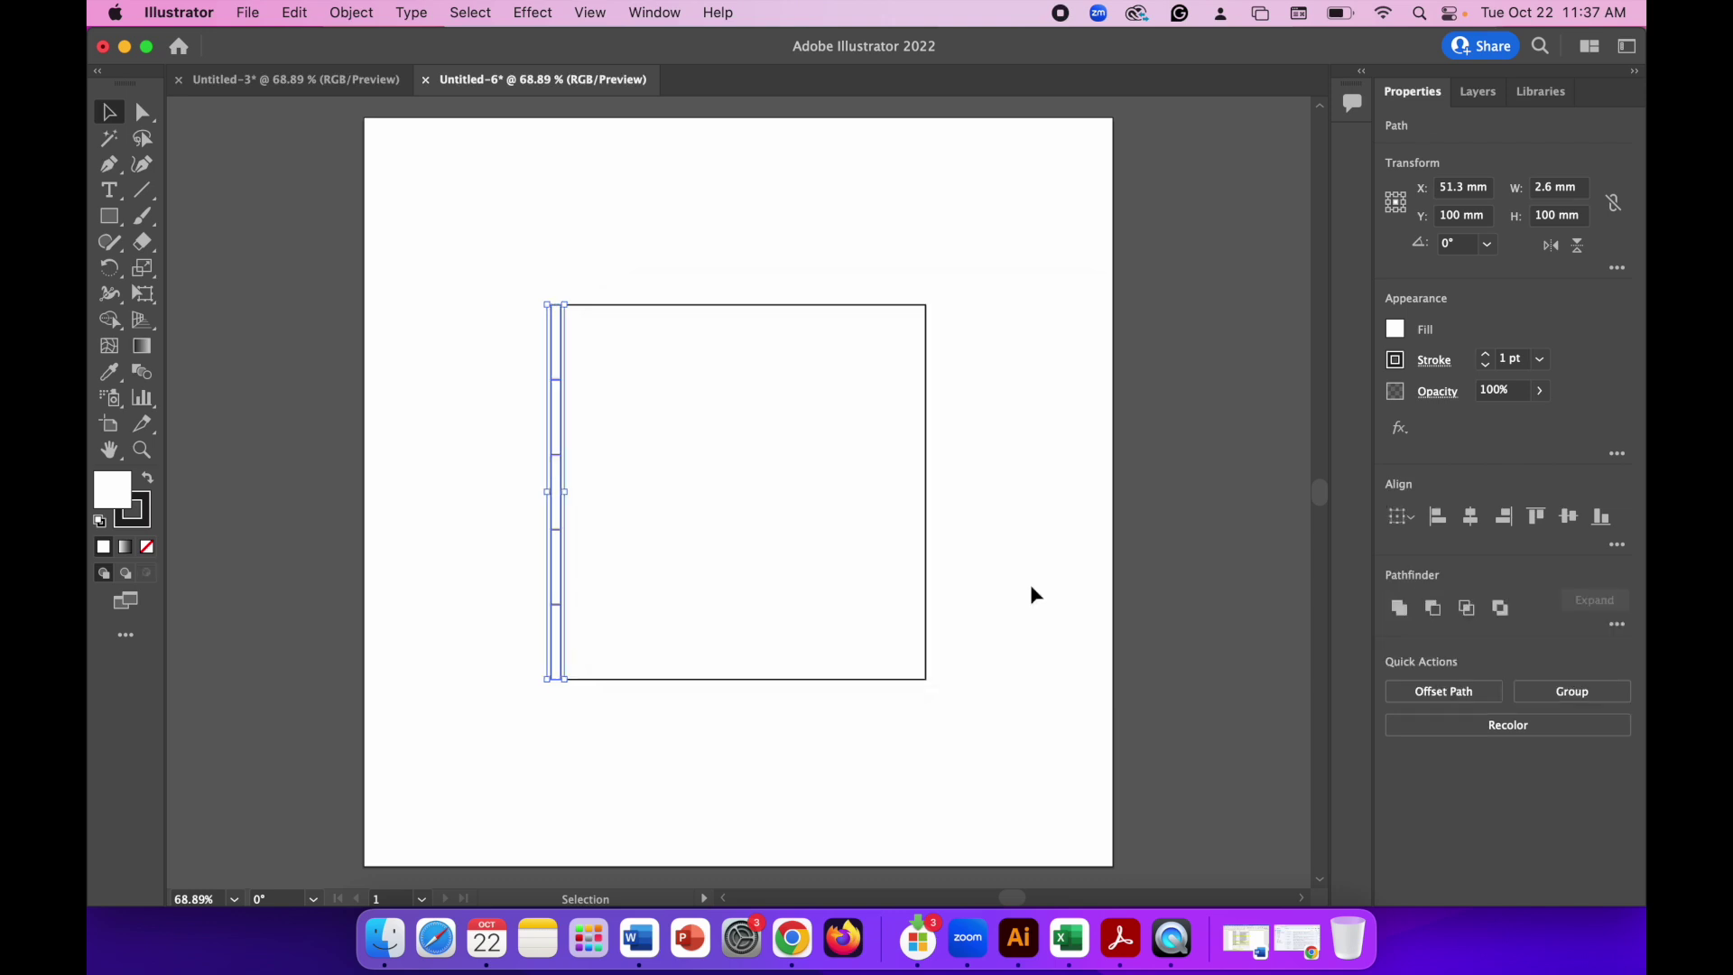
- Copy the split strip onto the square's right edge, then paste a third copy
left_click(298, 15)
left_click(309, 138)
left_click(296, 12)
left_click(311, 155)
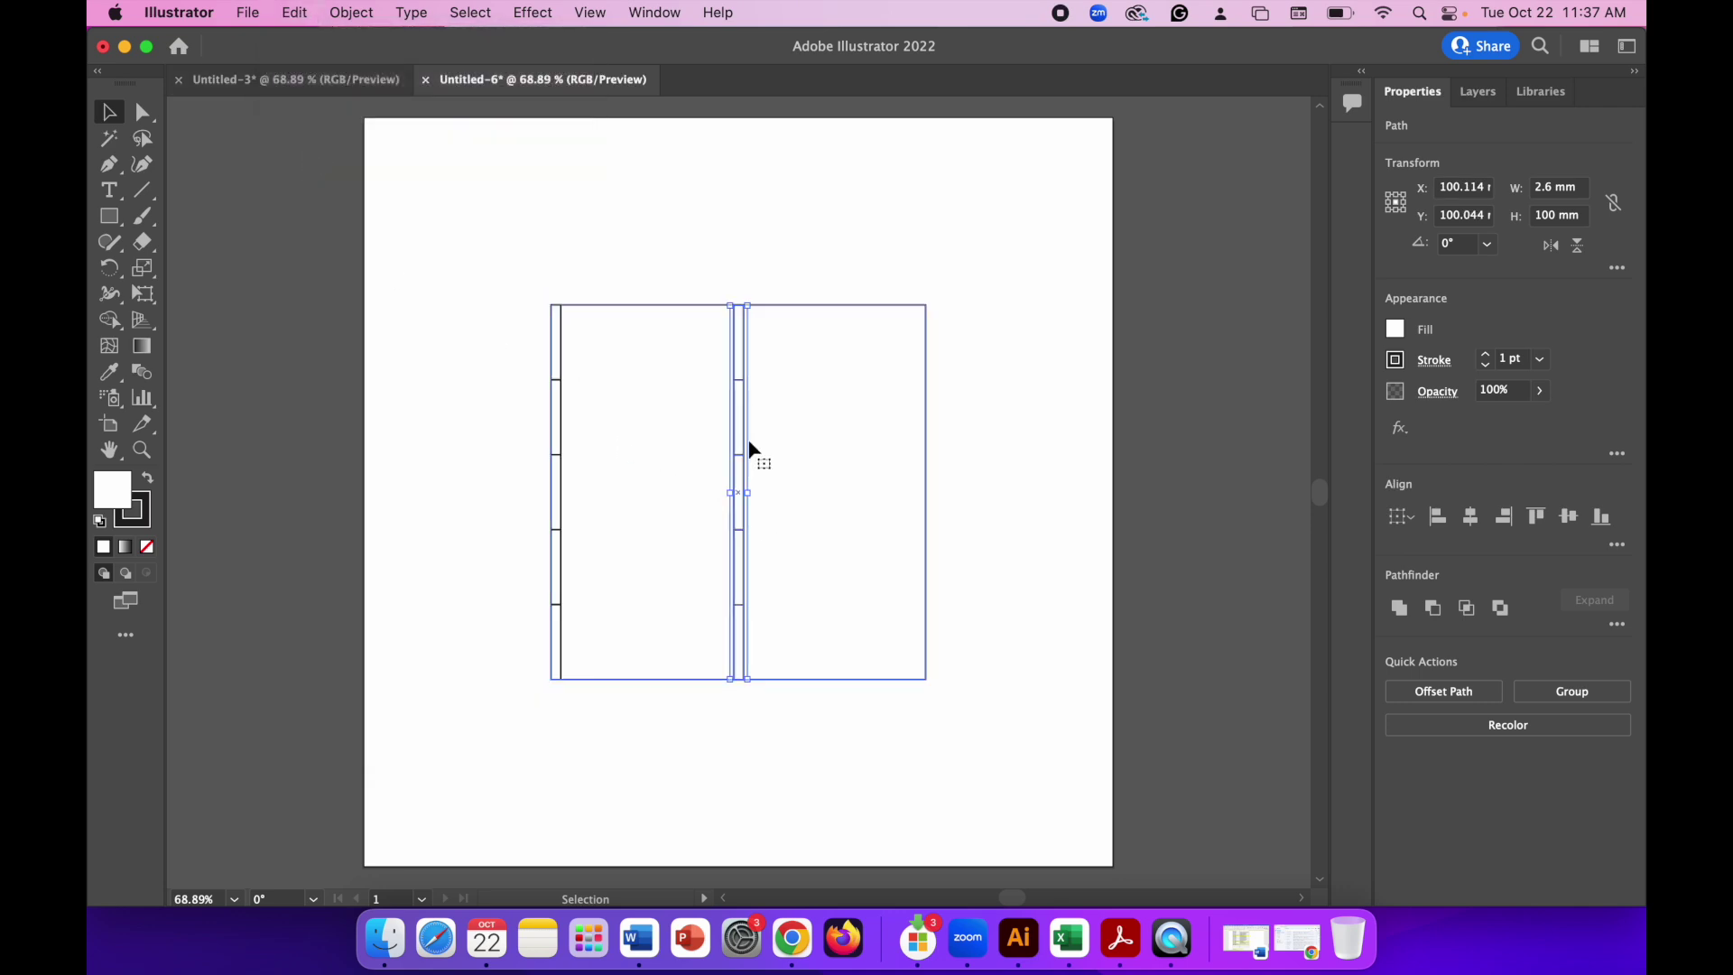
left_click_drag(748, 419, 927, 421)
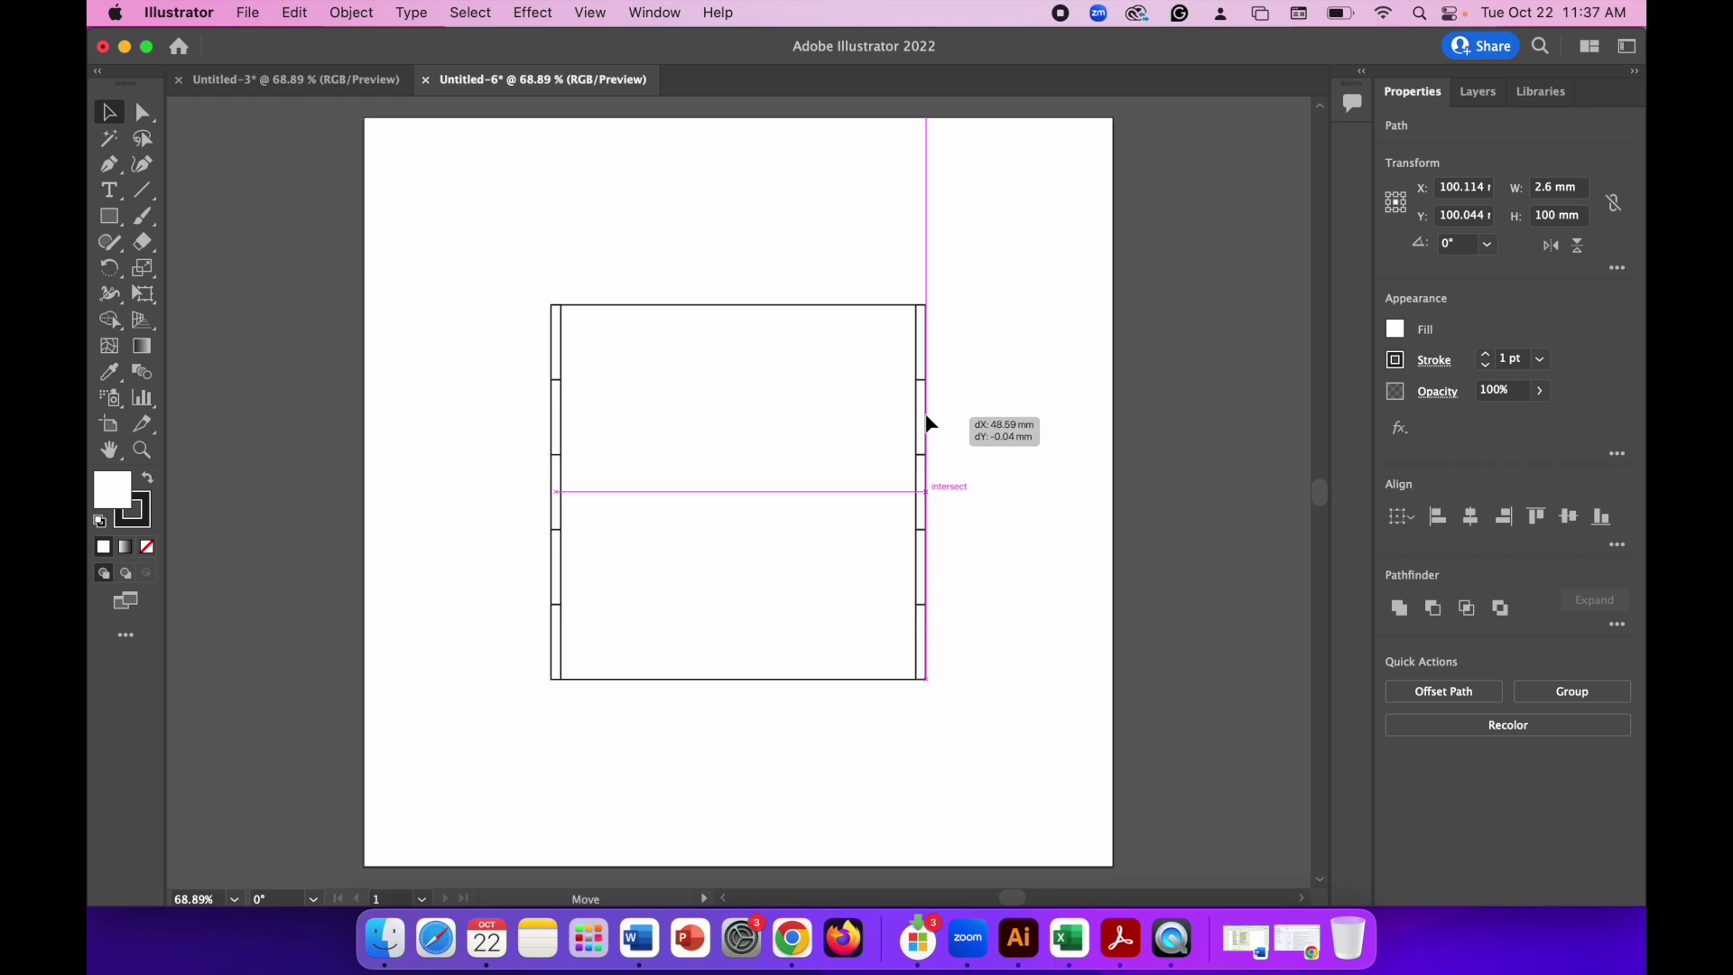
left_click_drag(930, 424, 930, 422)
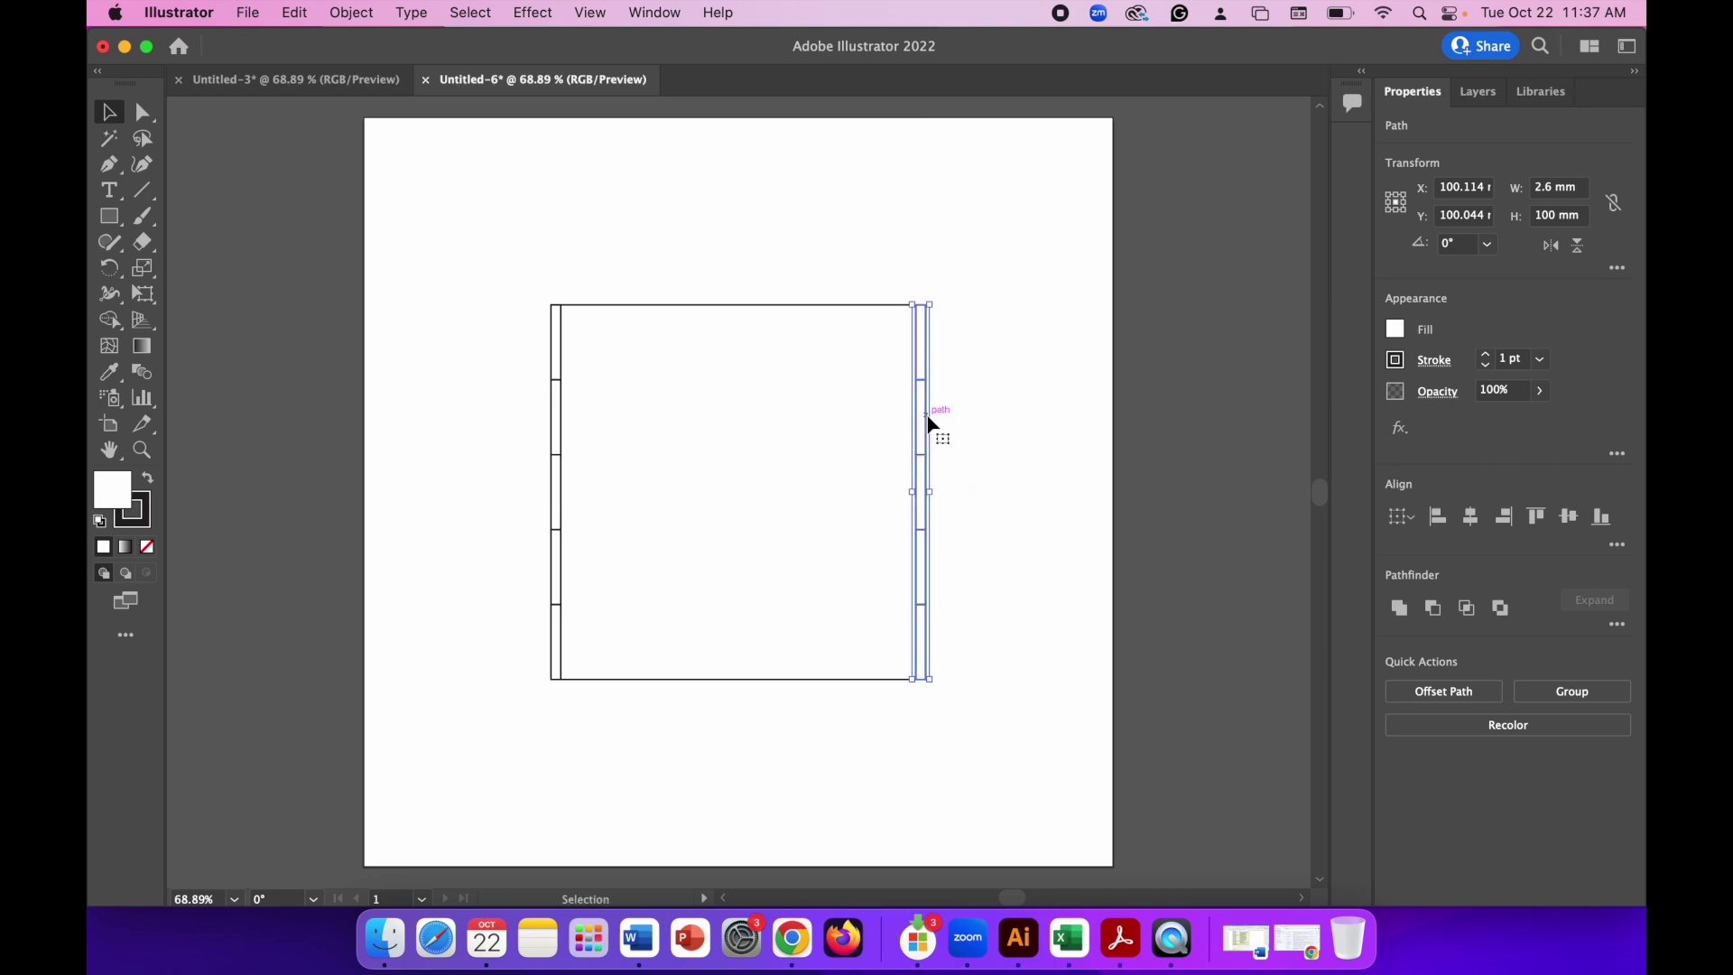
left_click(299, 22)
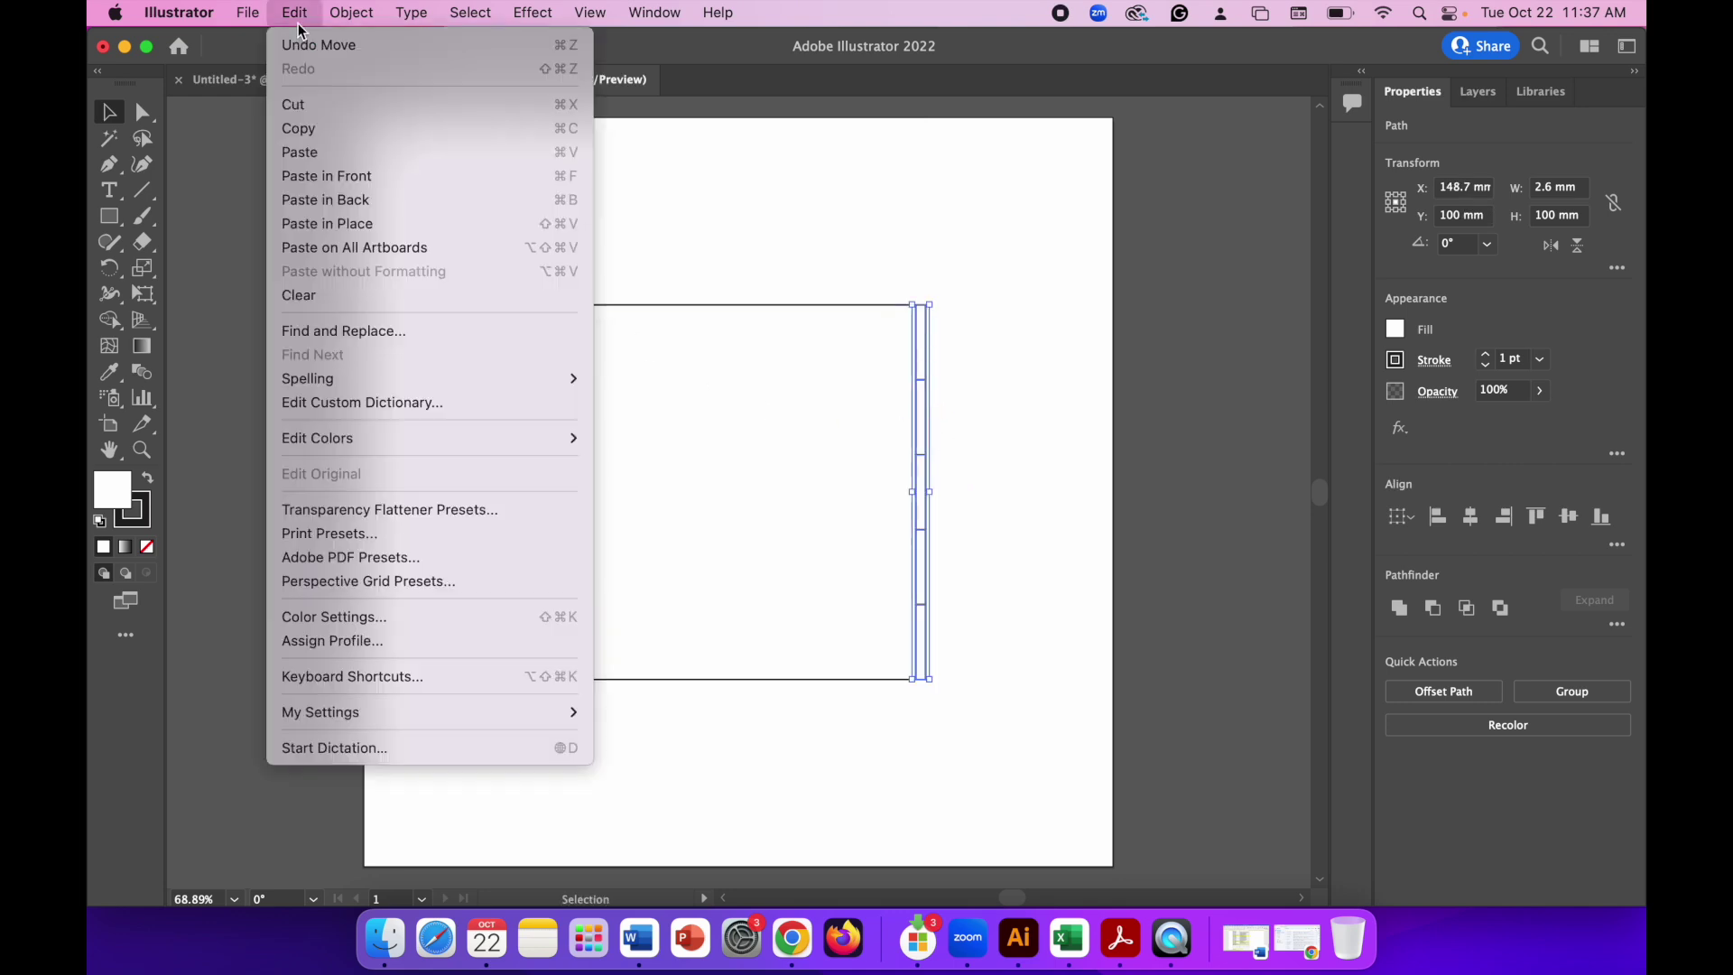
left_click(326, 153)
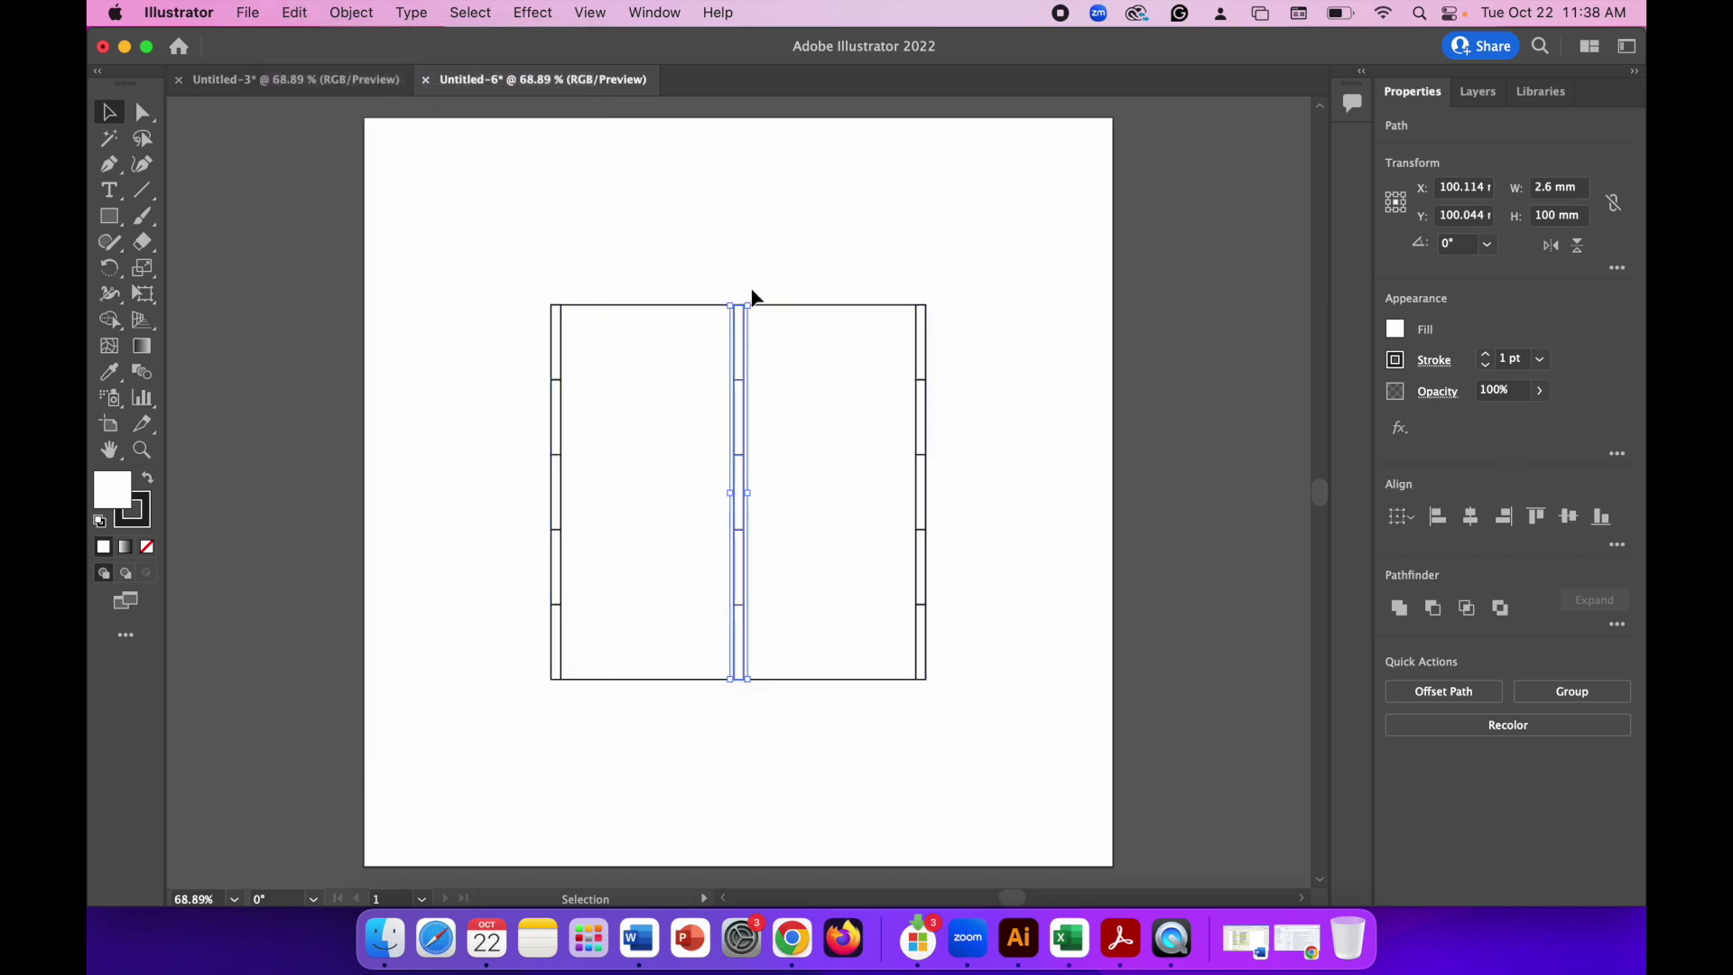
- Rotate the pasted strip to 270° and align it along the square's top edge
left_click_drag(749, 301, 838, 395)
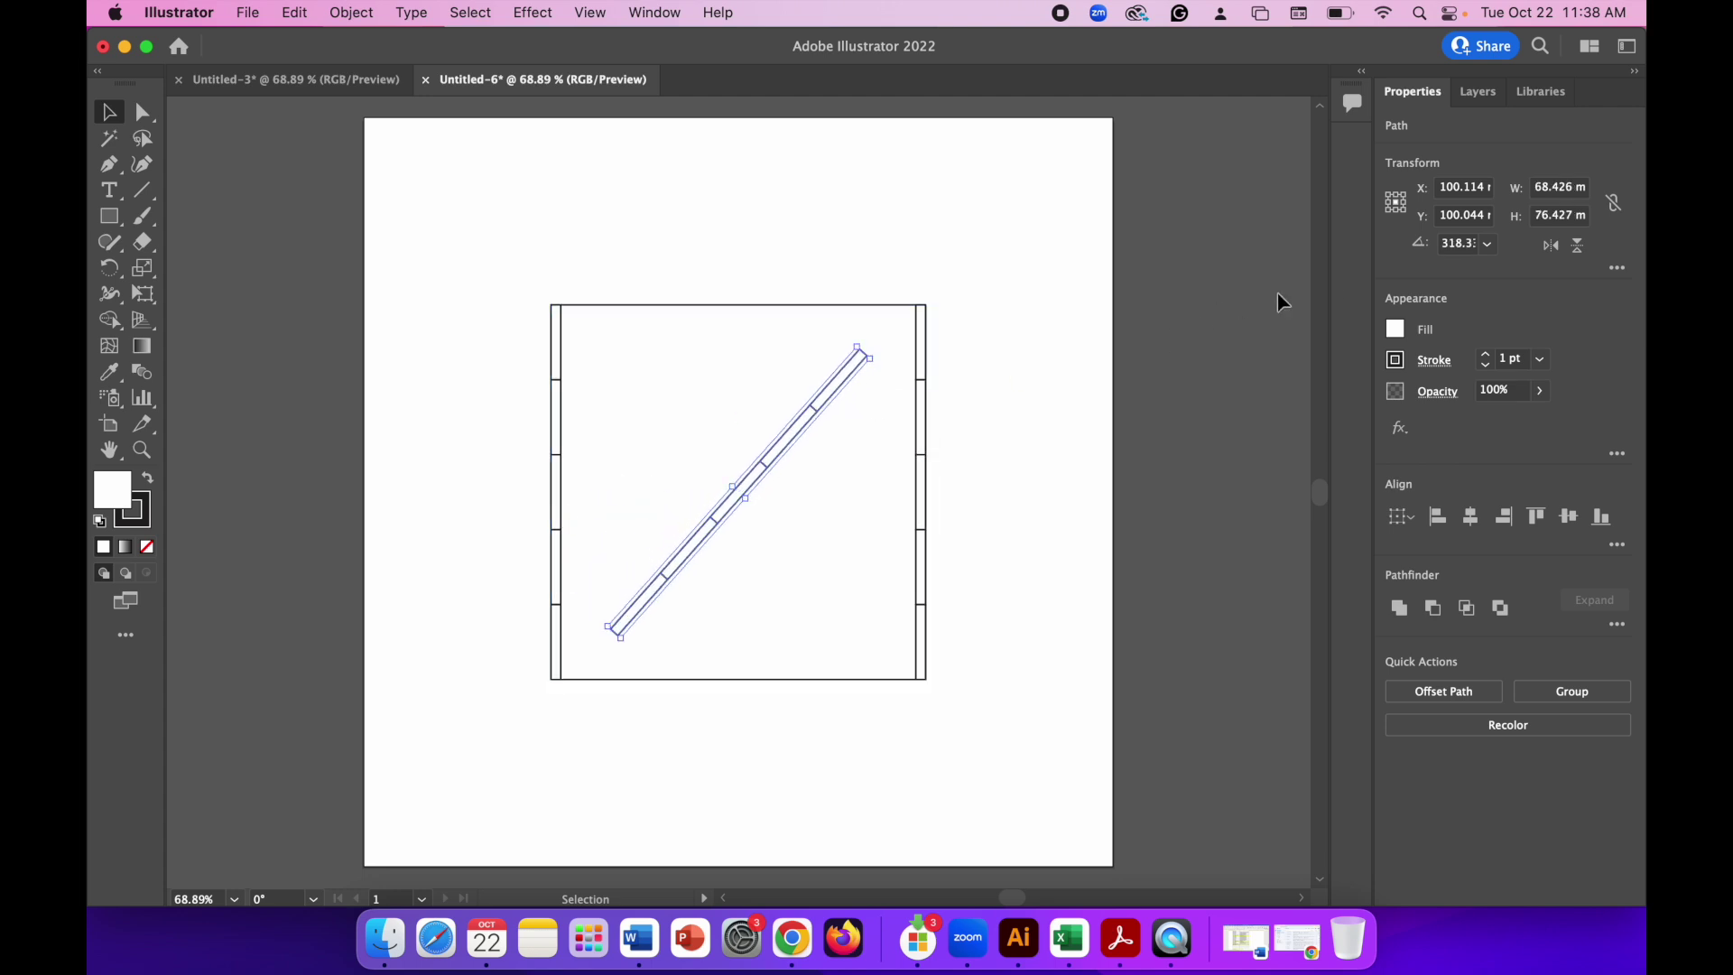
left_click(1458, 247)
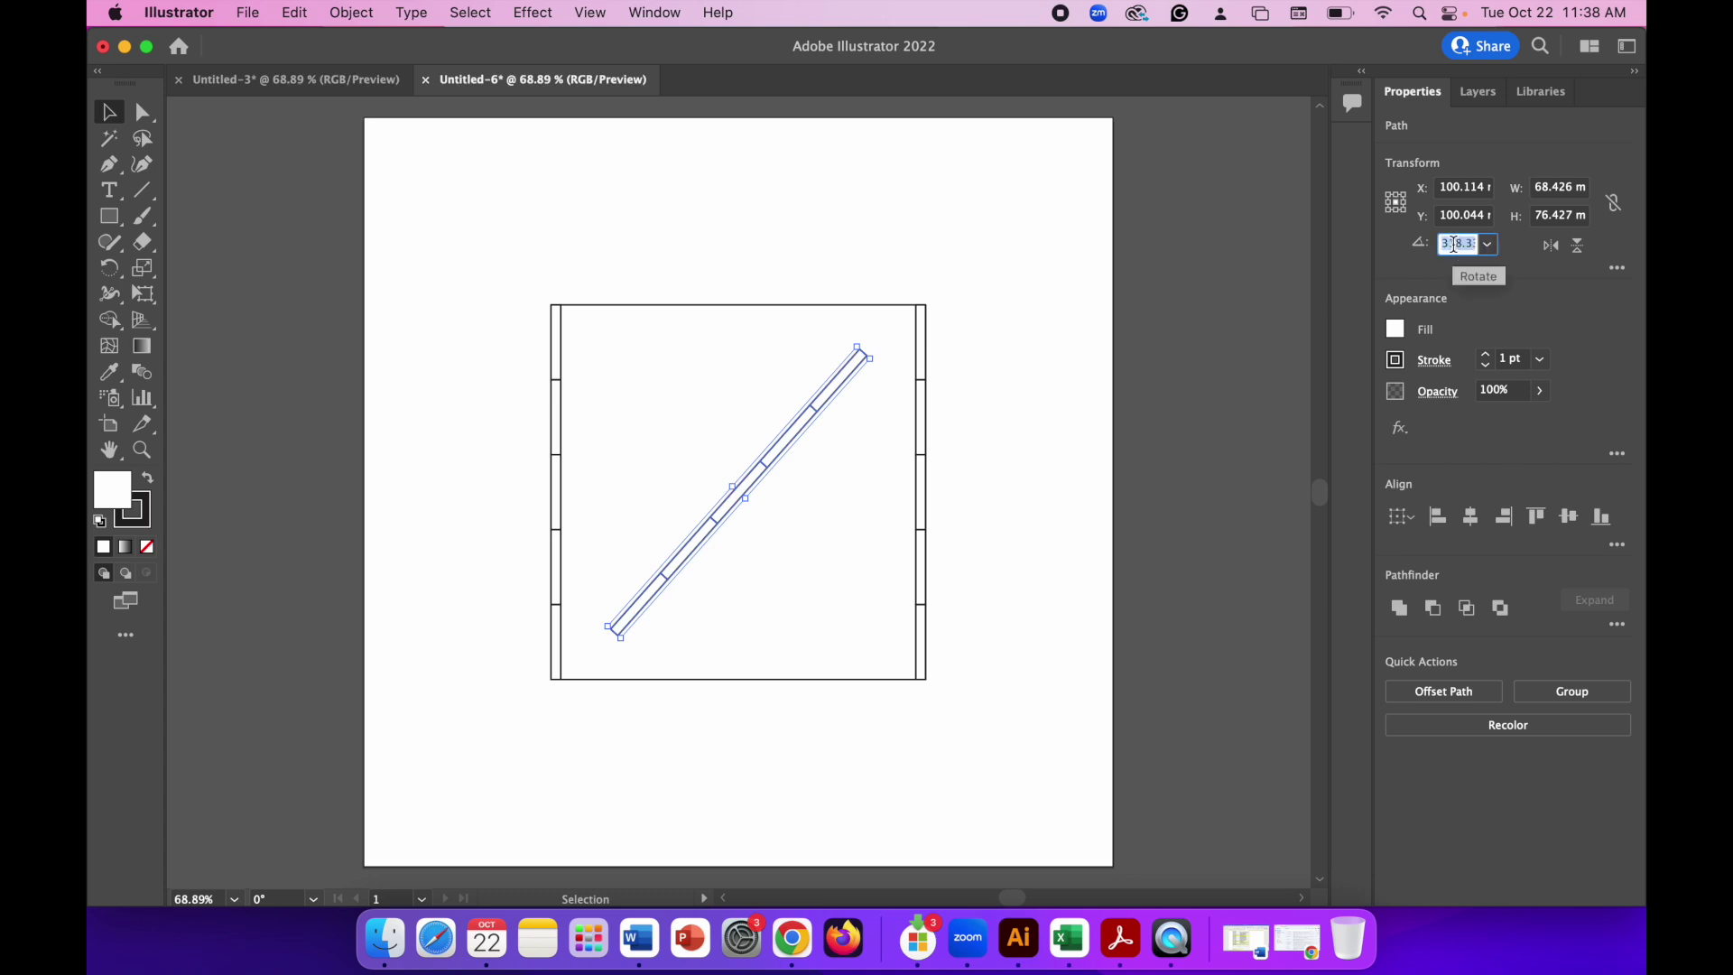
type("2")
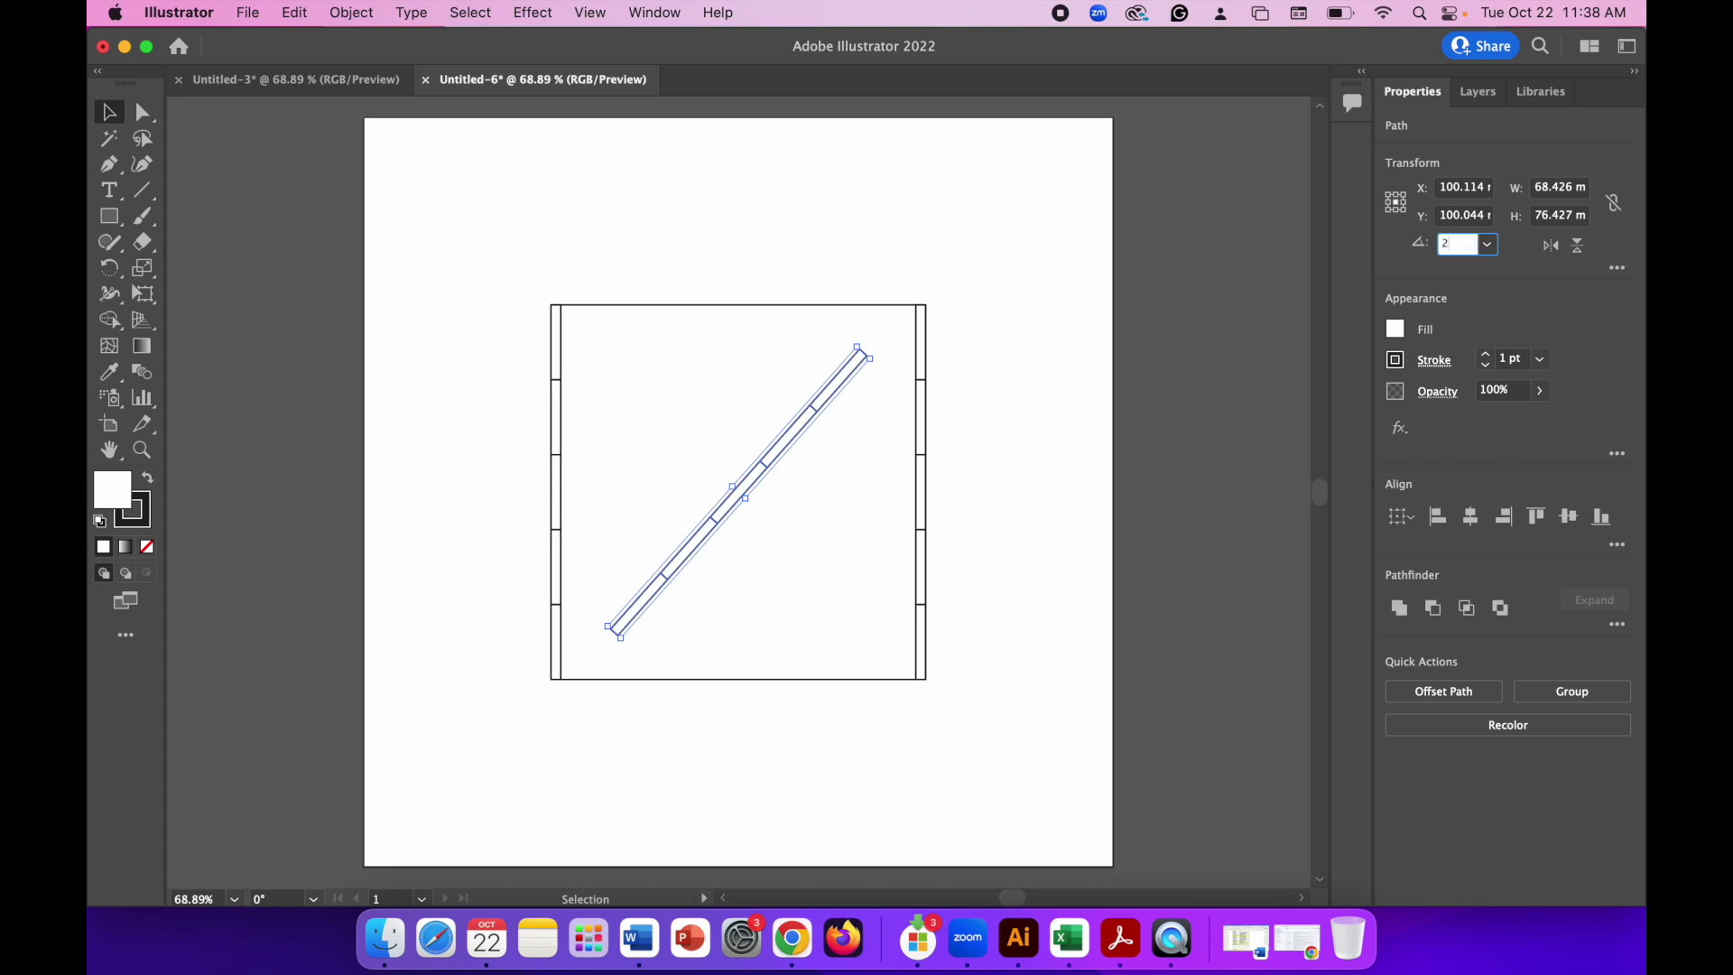
type("70")
key("Return")
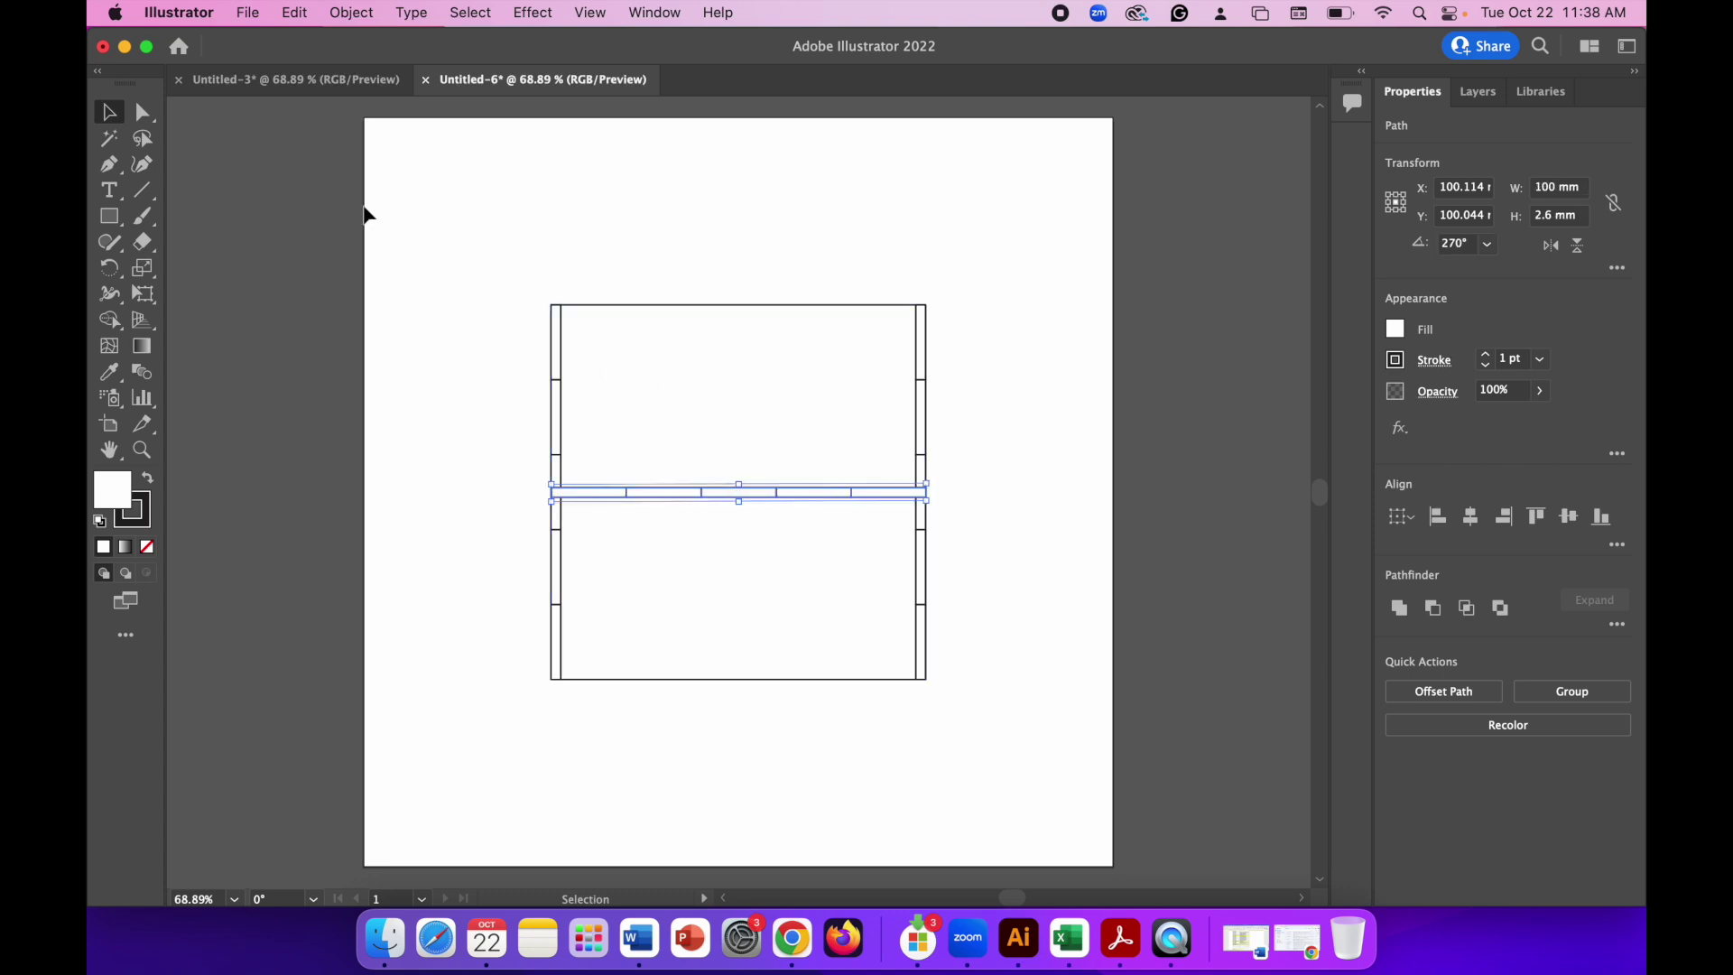
left_click_drag(656, 495, 658, 316)
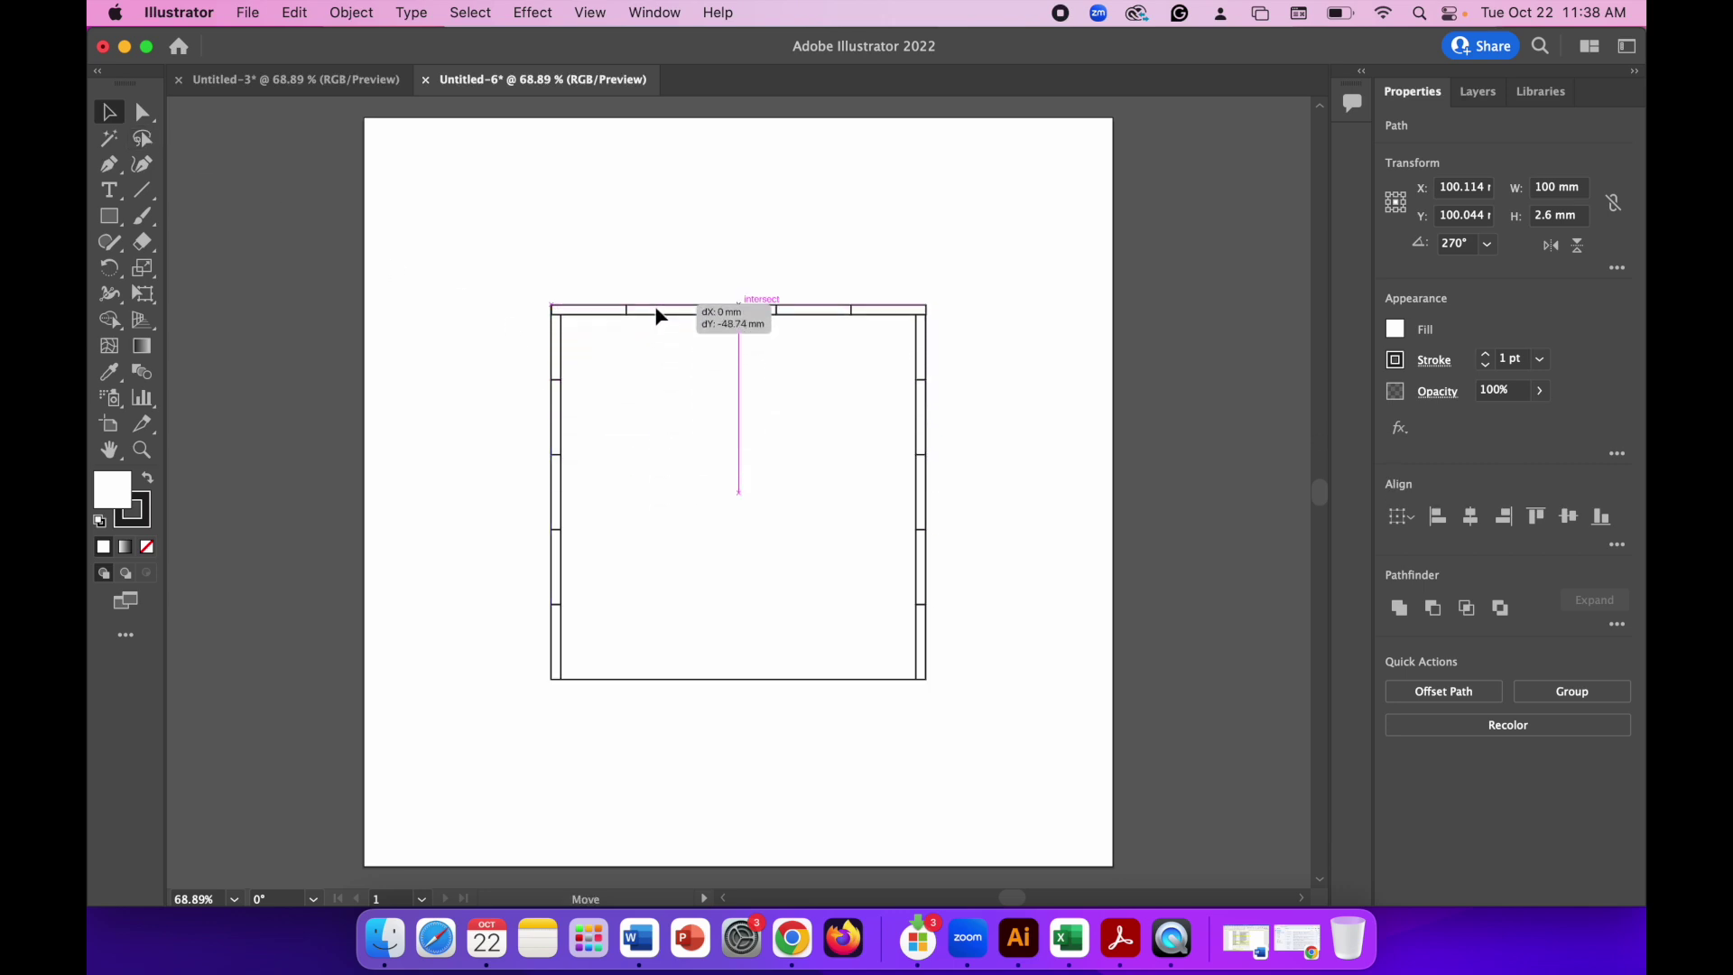
left_click_drag(657, 316, 657, 313)
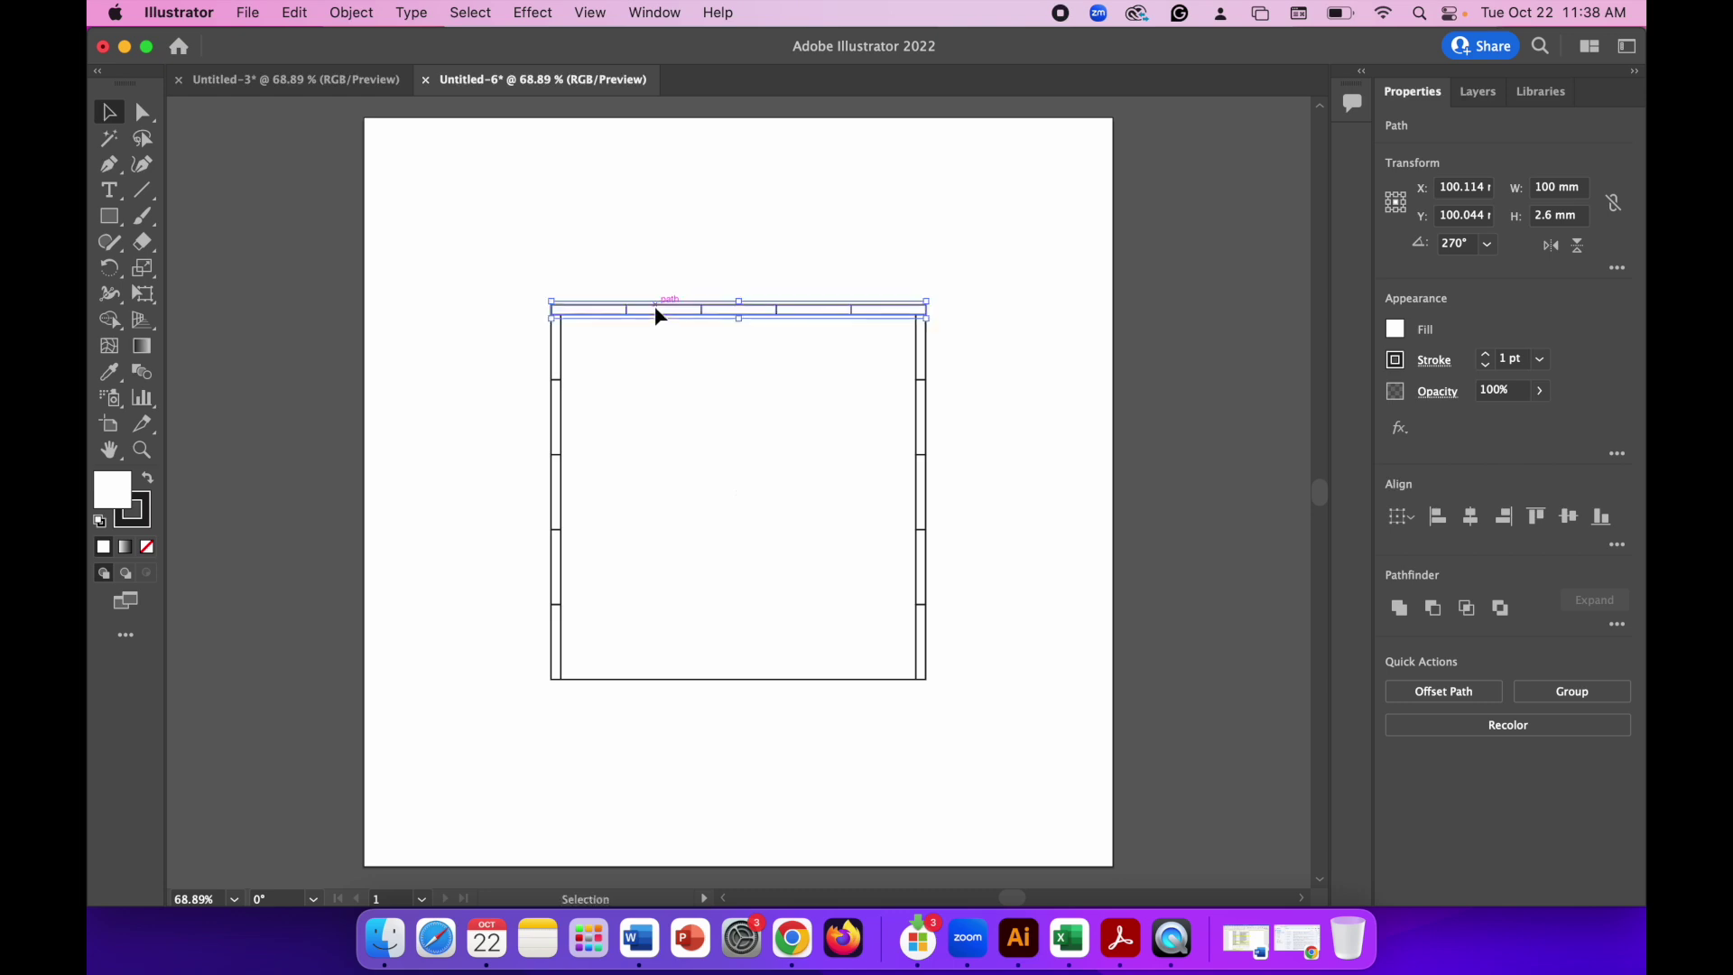
- Paste a copy of the top strip onto the bottom edge and select everything
left_click(303, 20)
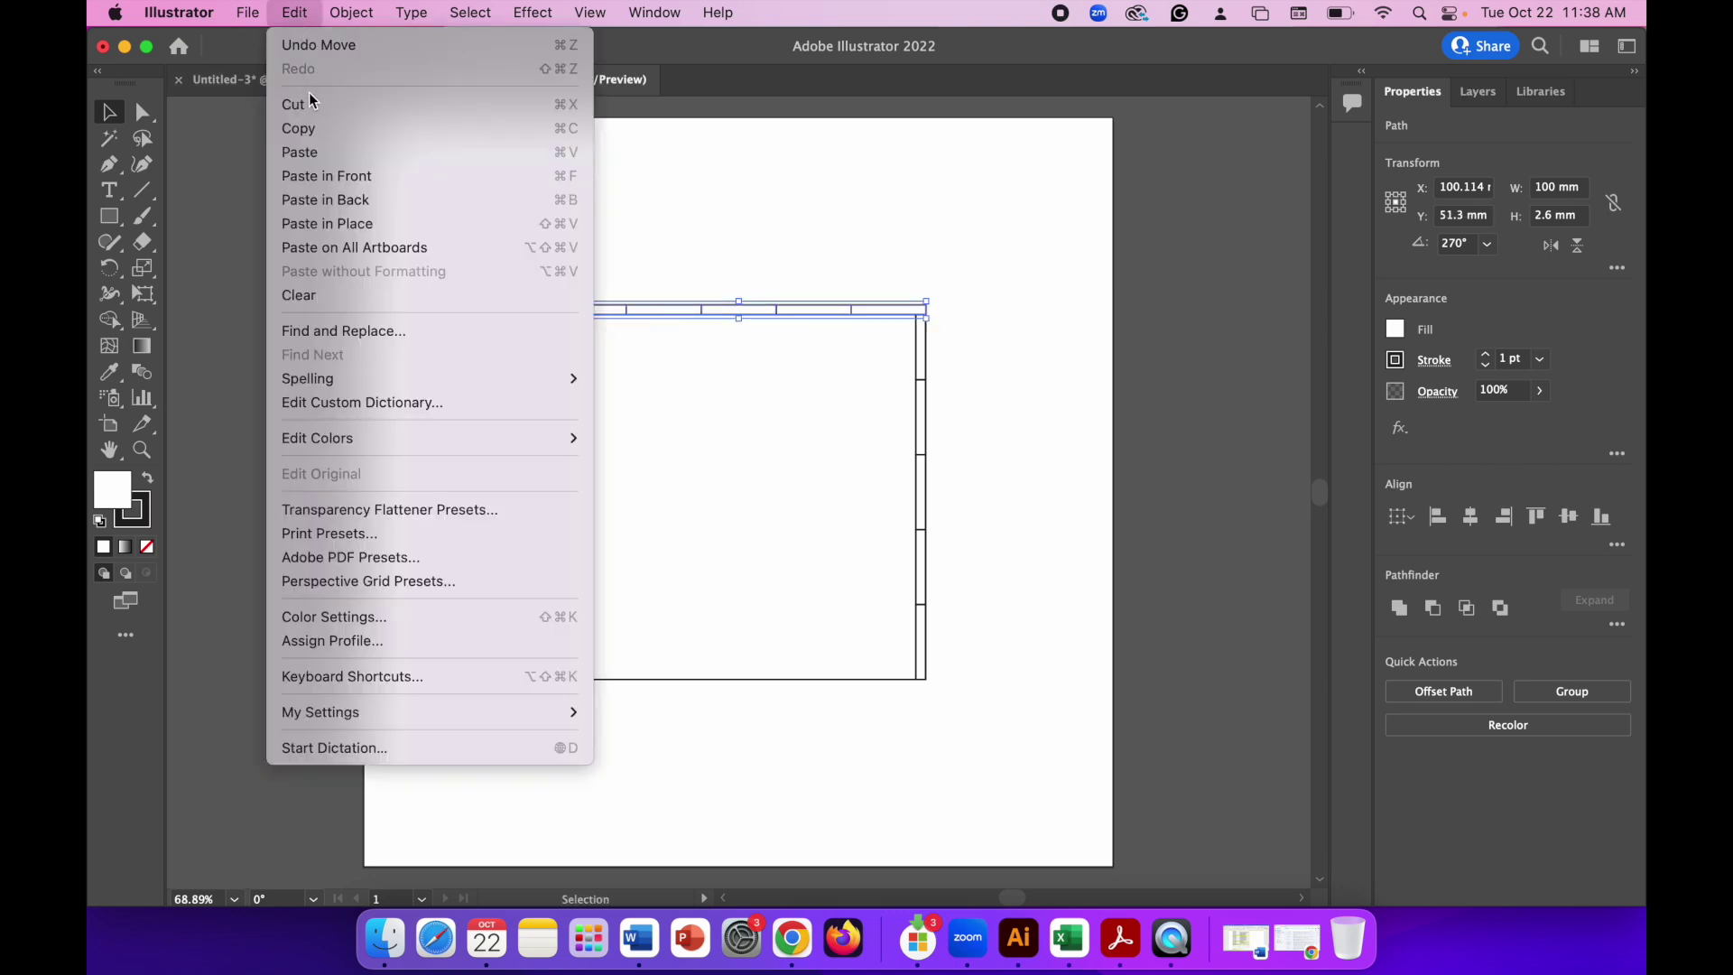
left_click(316, 127)
left_click(295, 12)
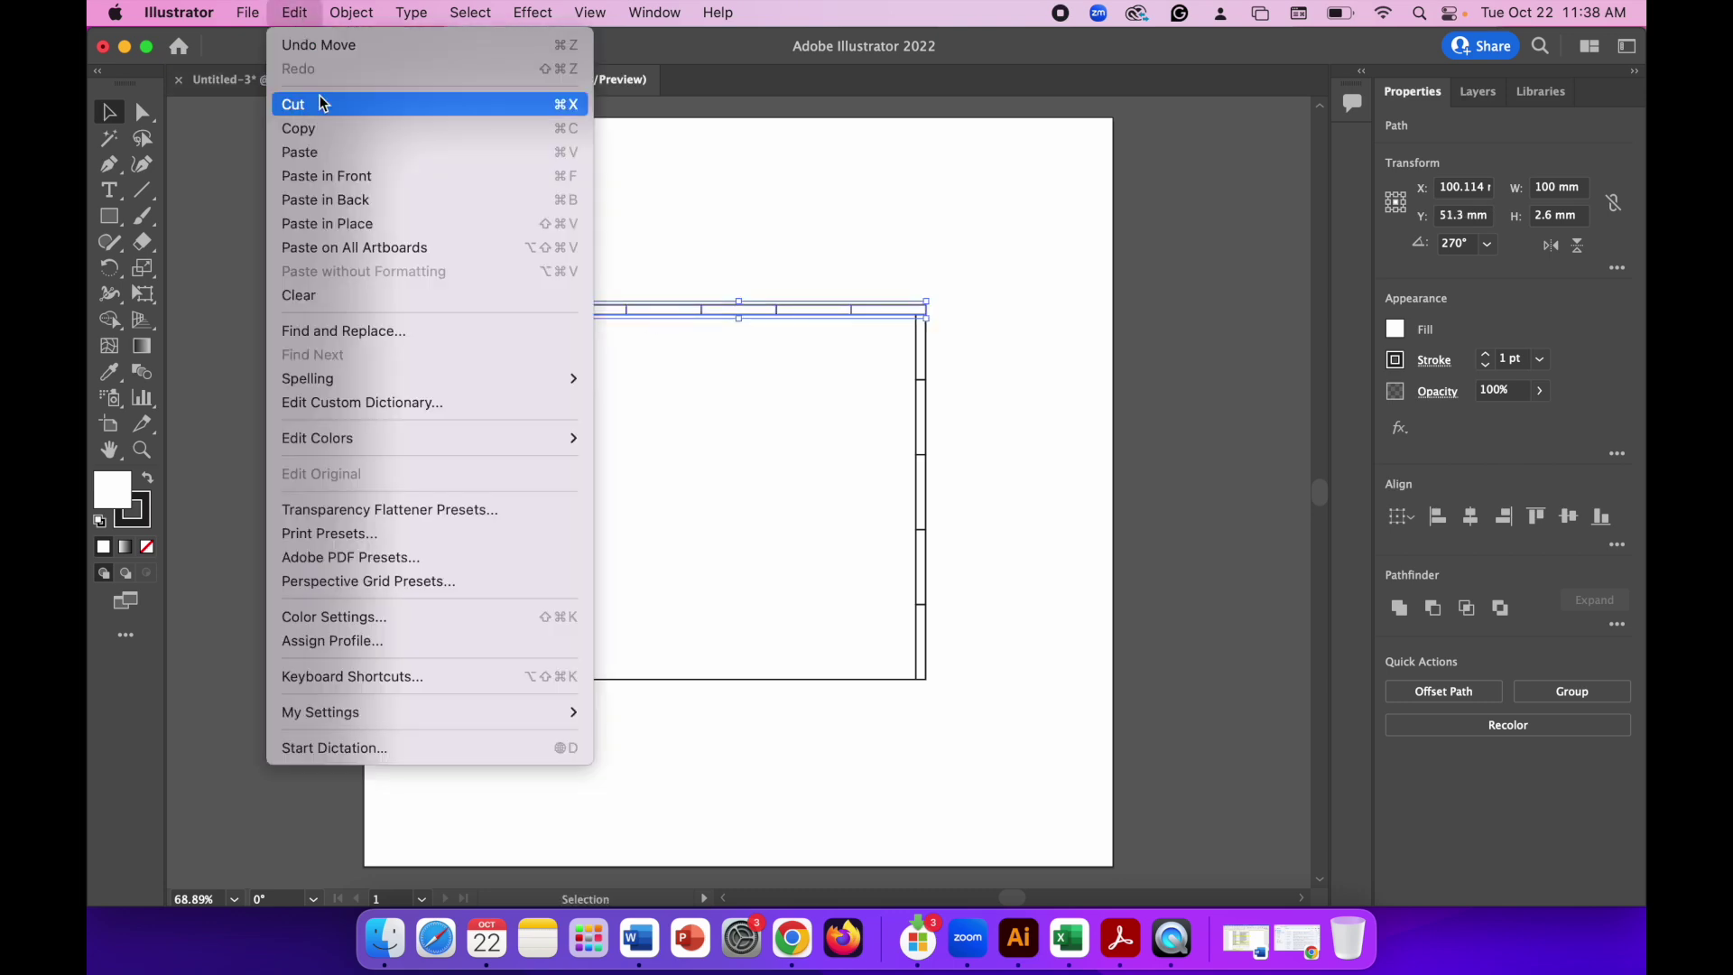
left_click(330, 149)
left_click_drag(705, 492, 700, 674)
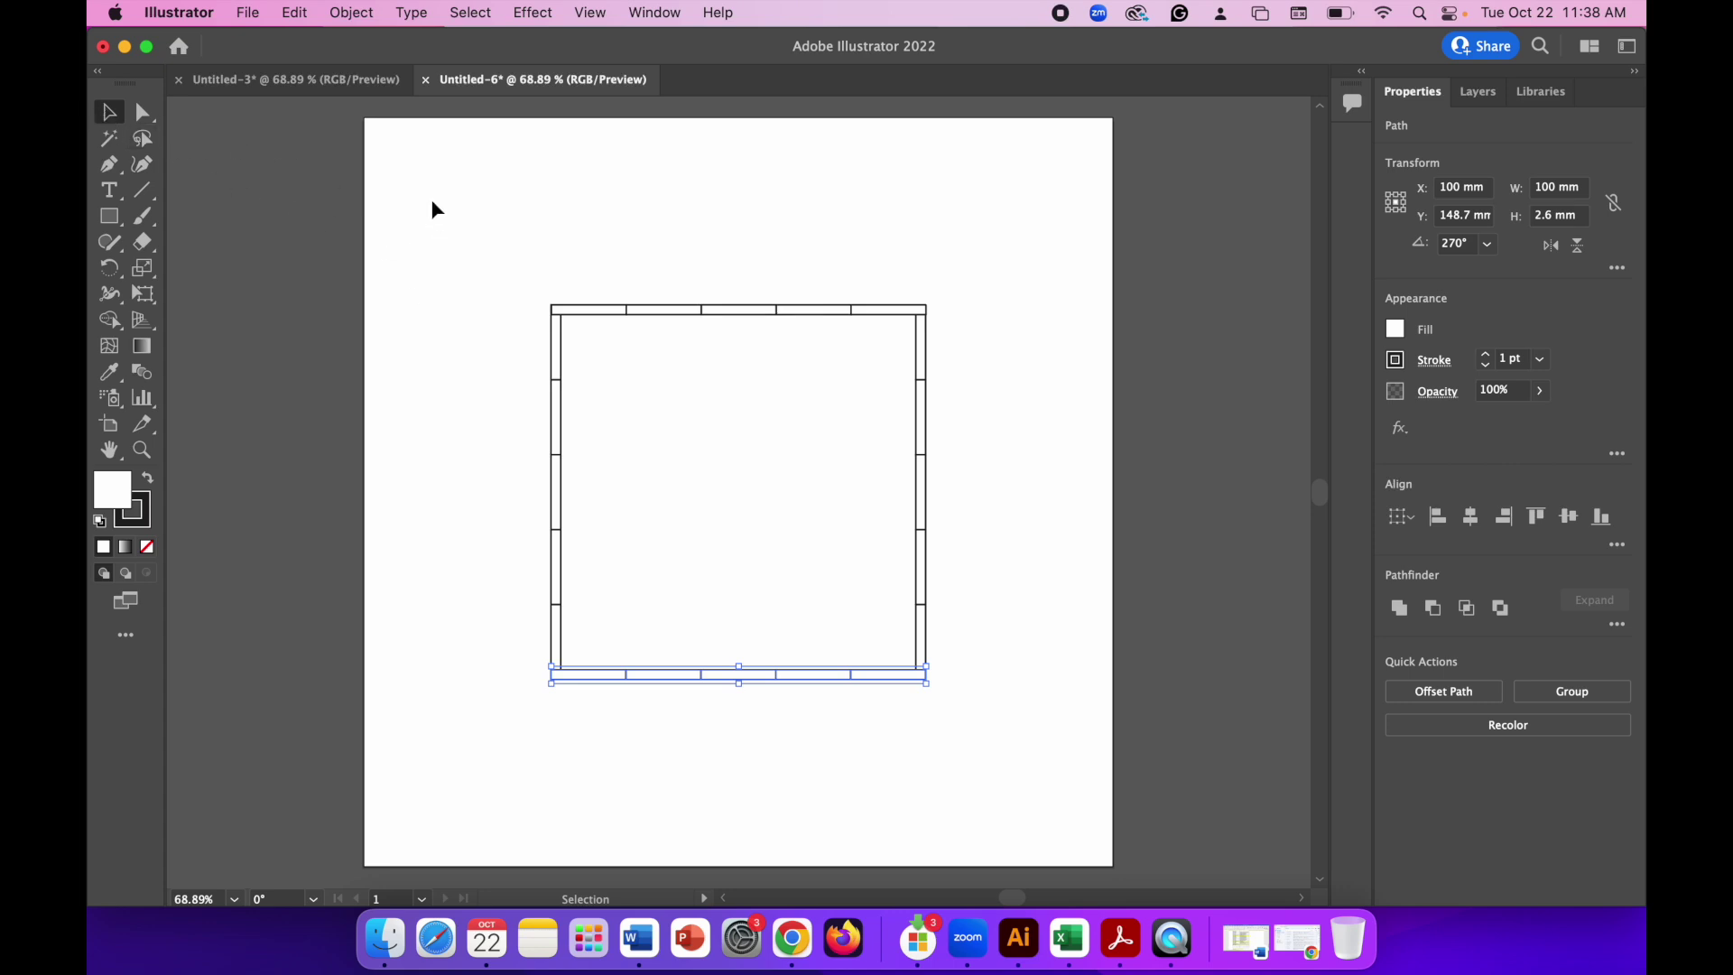
left_click_drag(431, 201, 1050, 817)
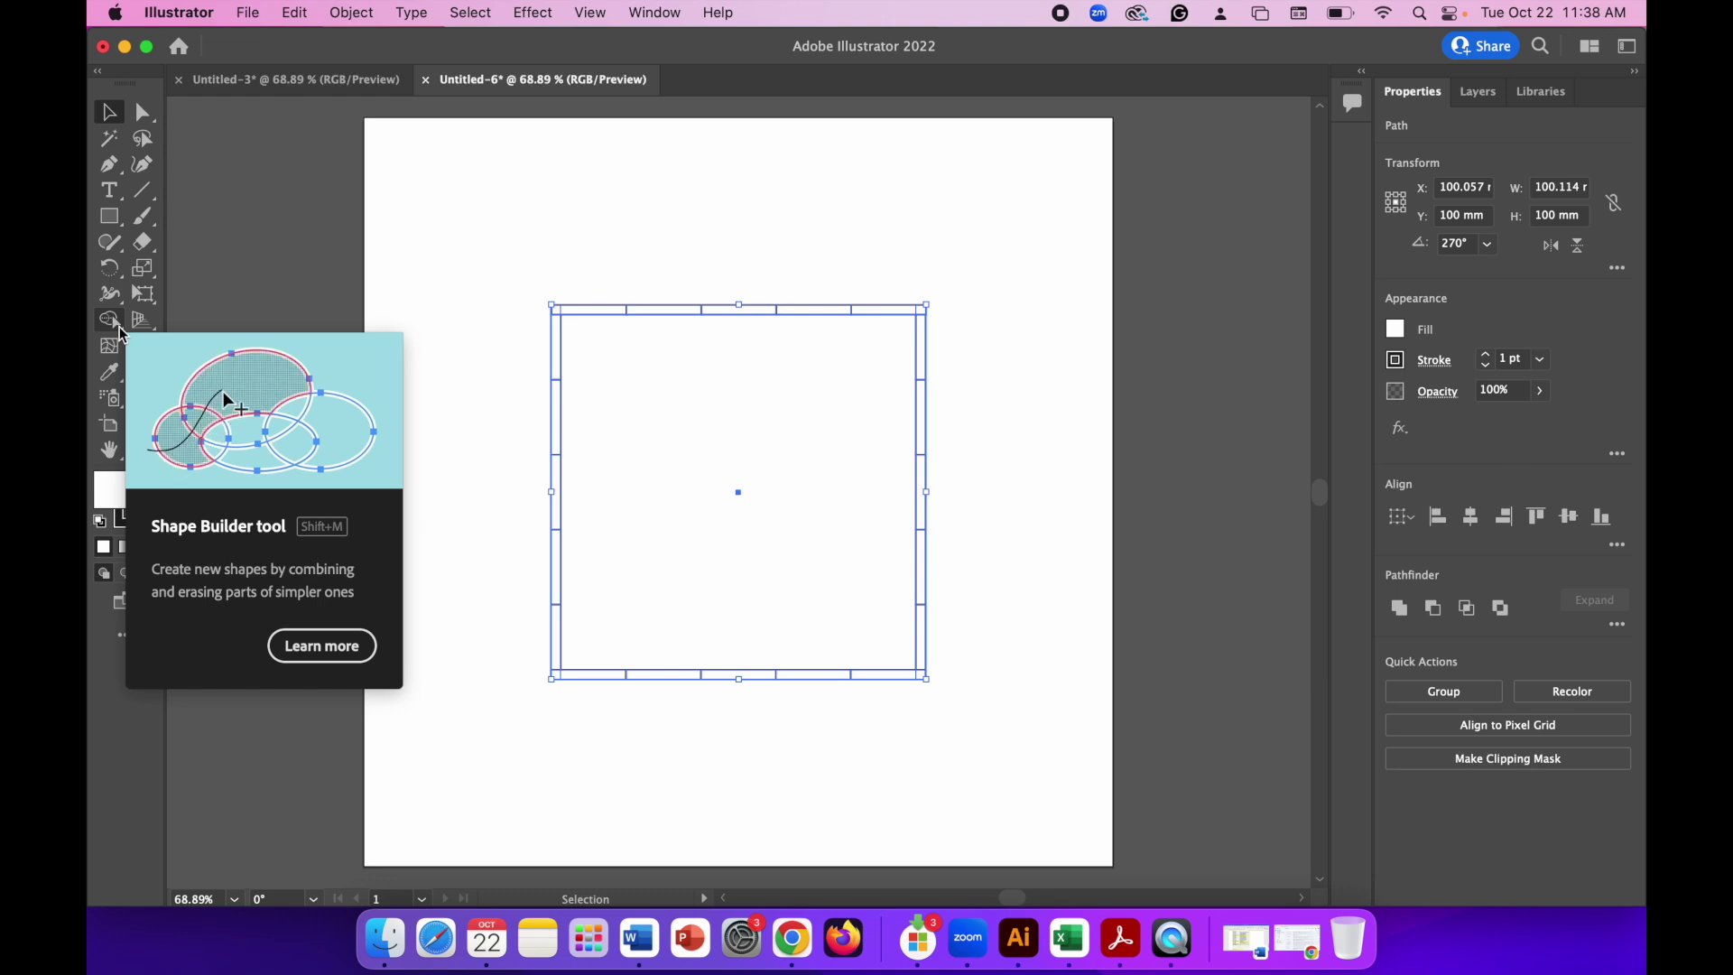
- Switch the toolbar to Basic, then back to Advanced
left_click(659, 13)
mouse_move(671, 135)
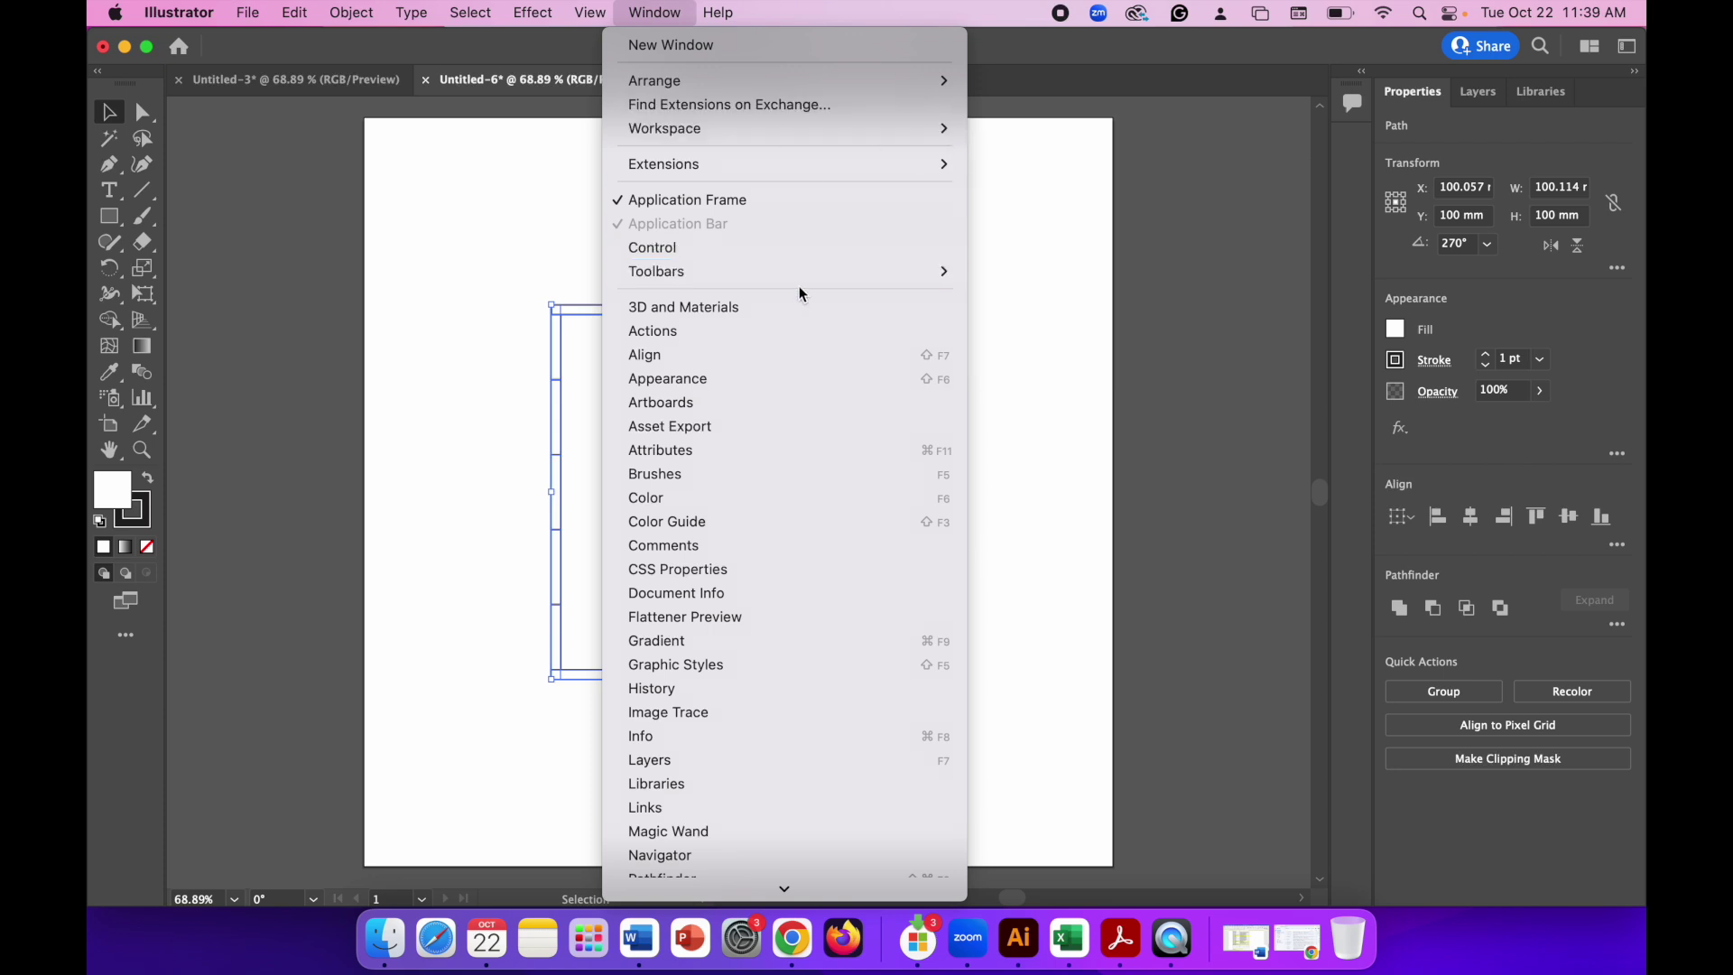
mouse_move(805, 278)
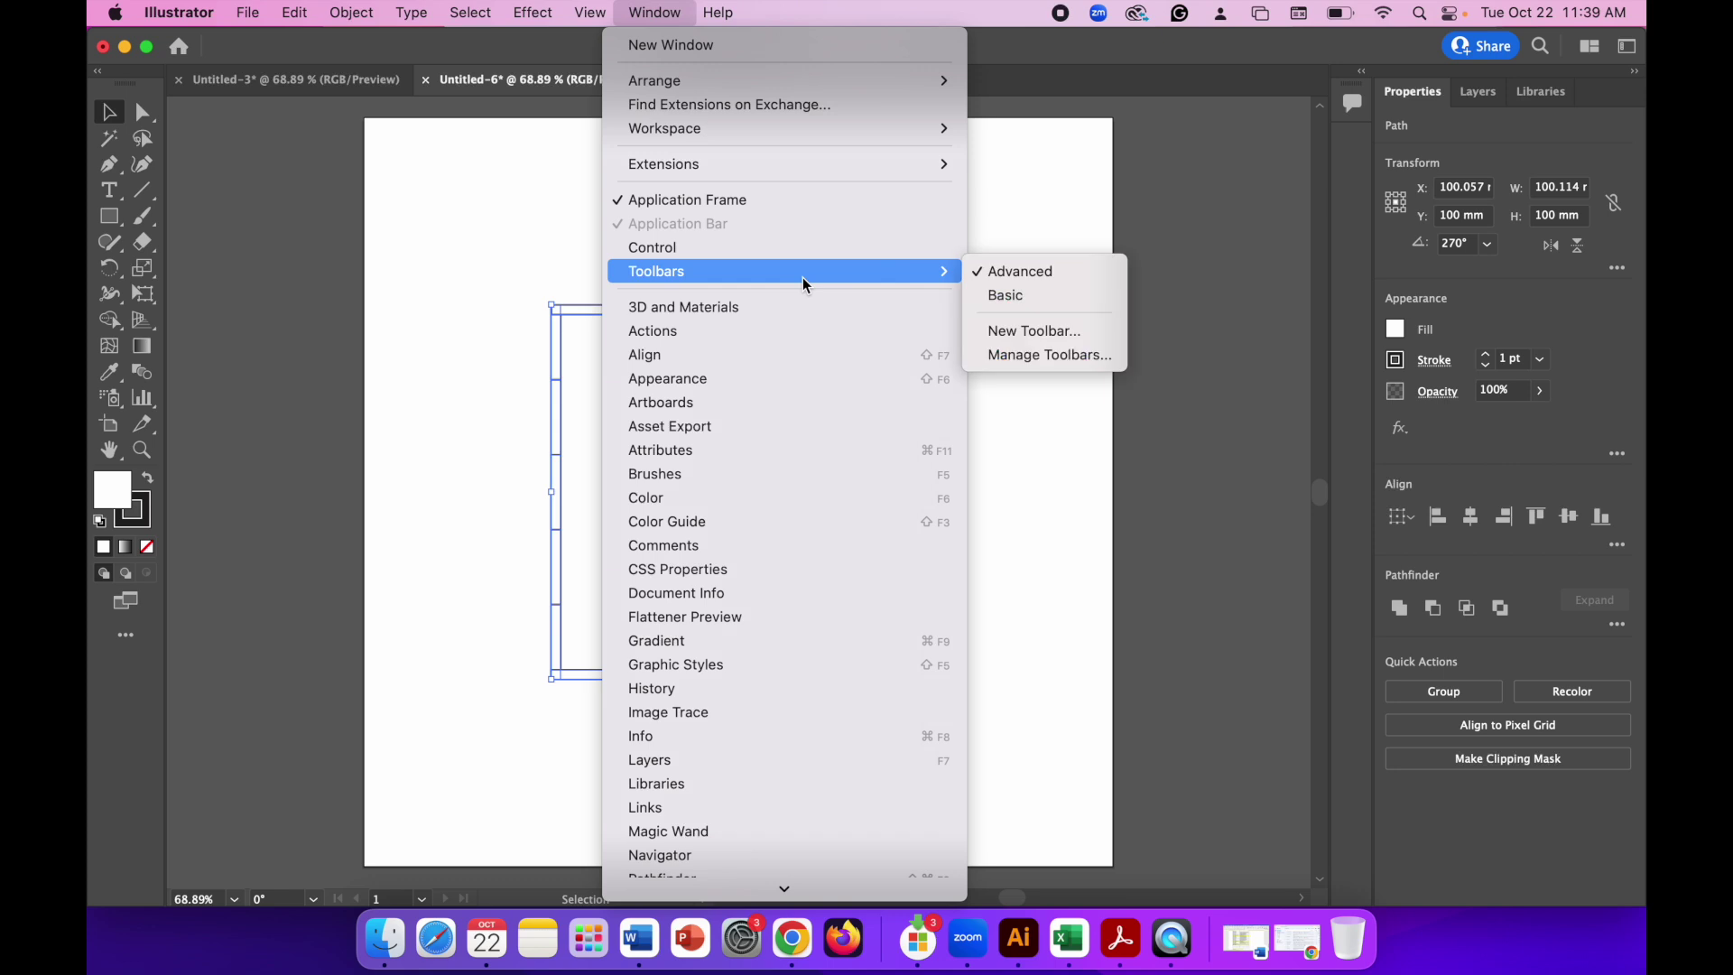
left_click(1043, 295)
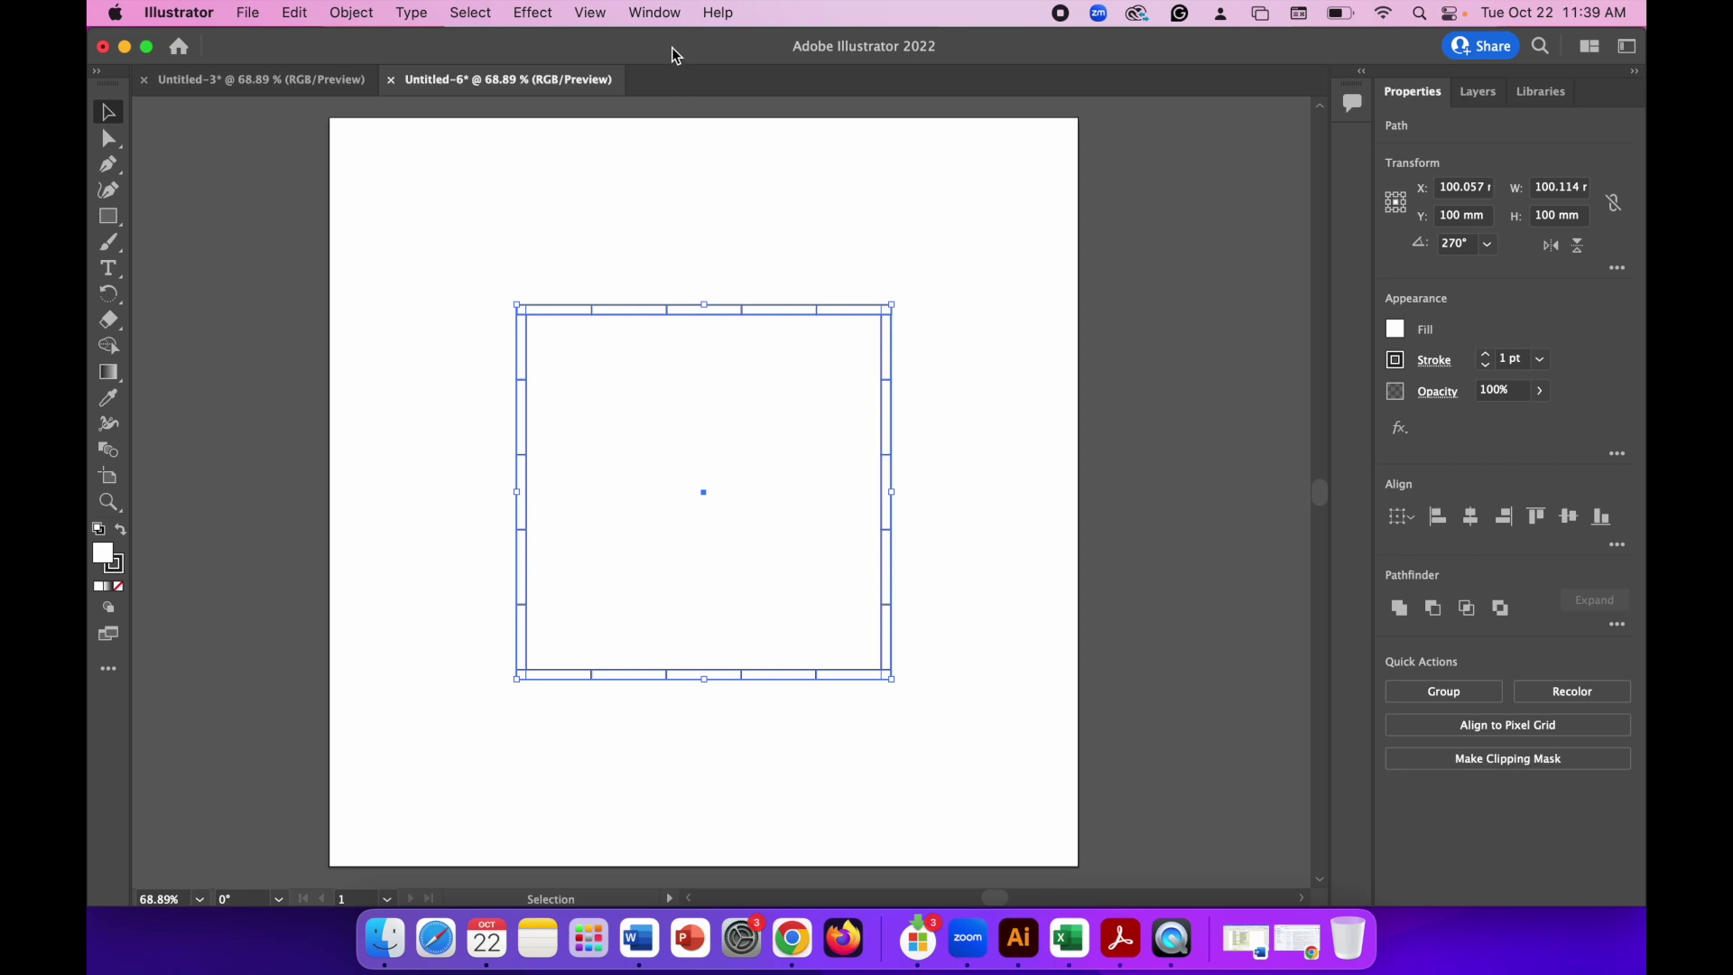
left_click(659, 13)
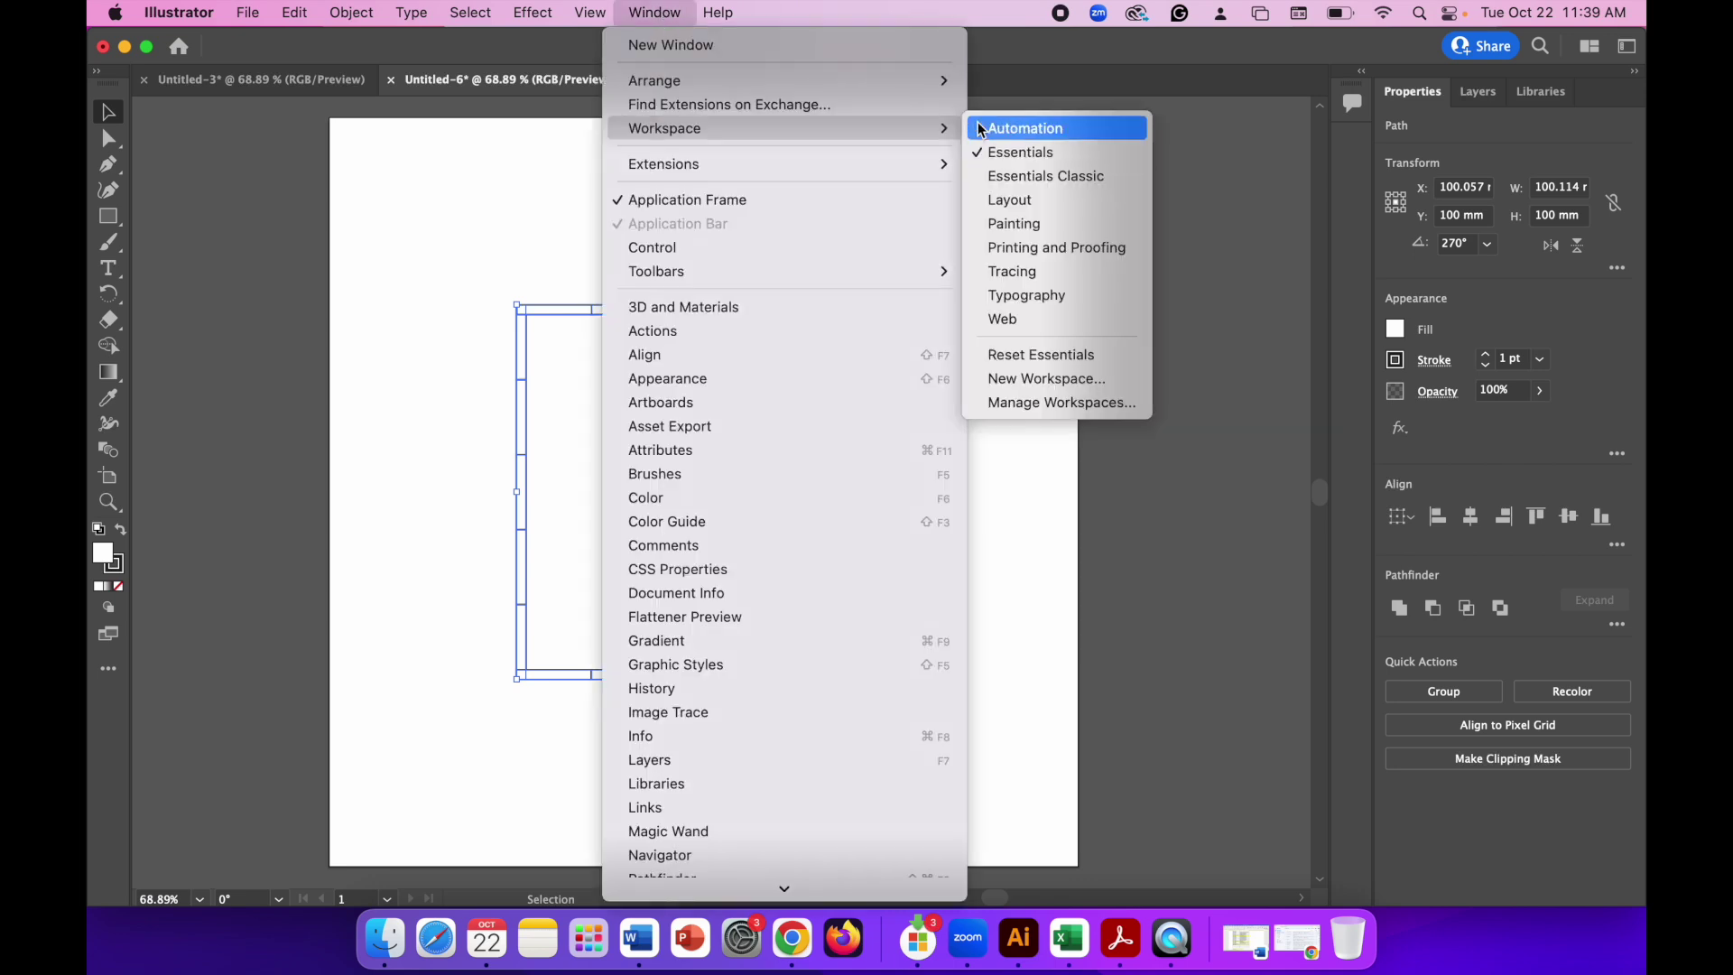
mouse_move(859, 271)
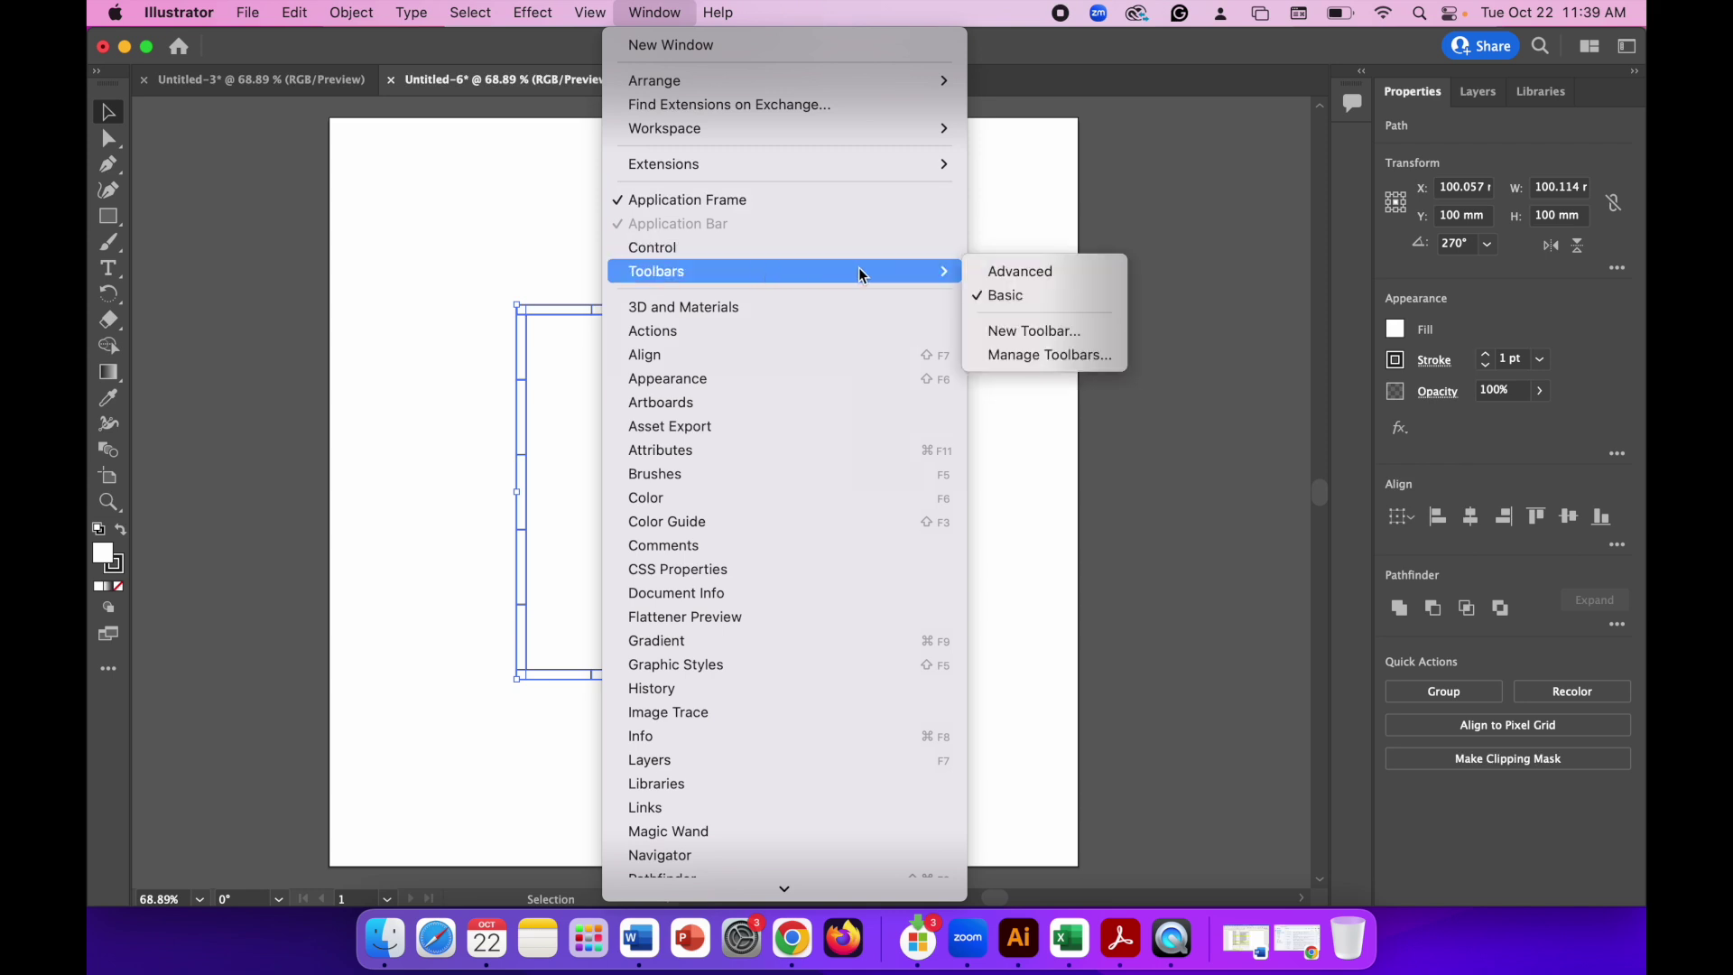
left_click(1010, 270)
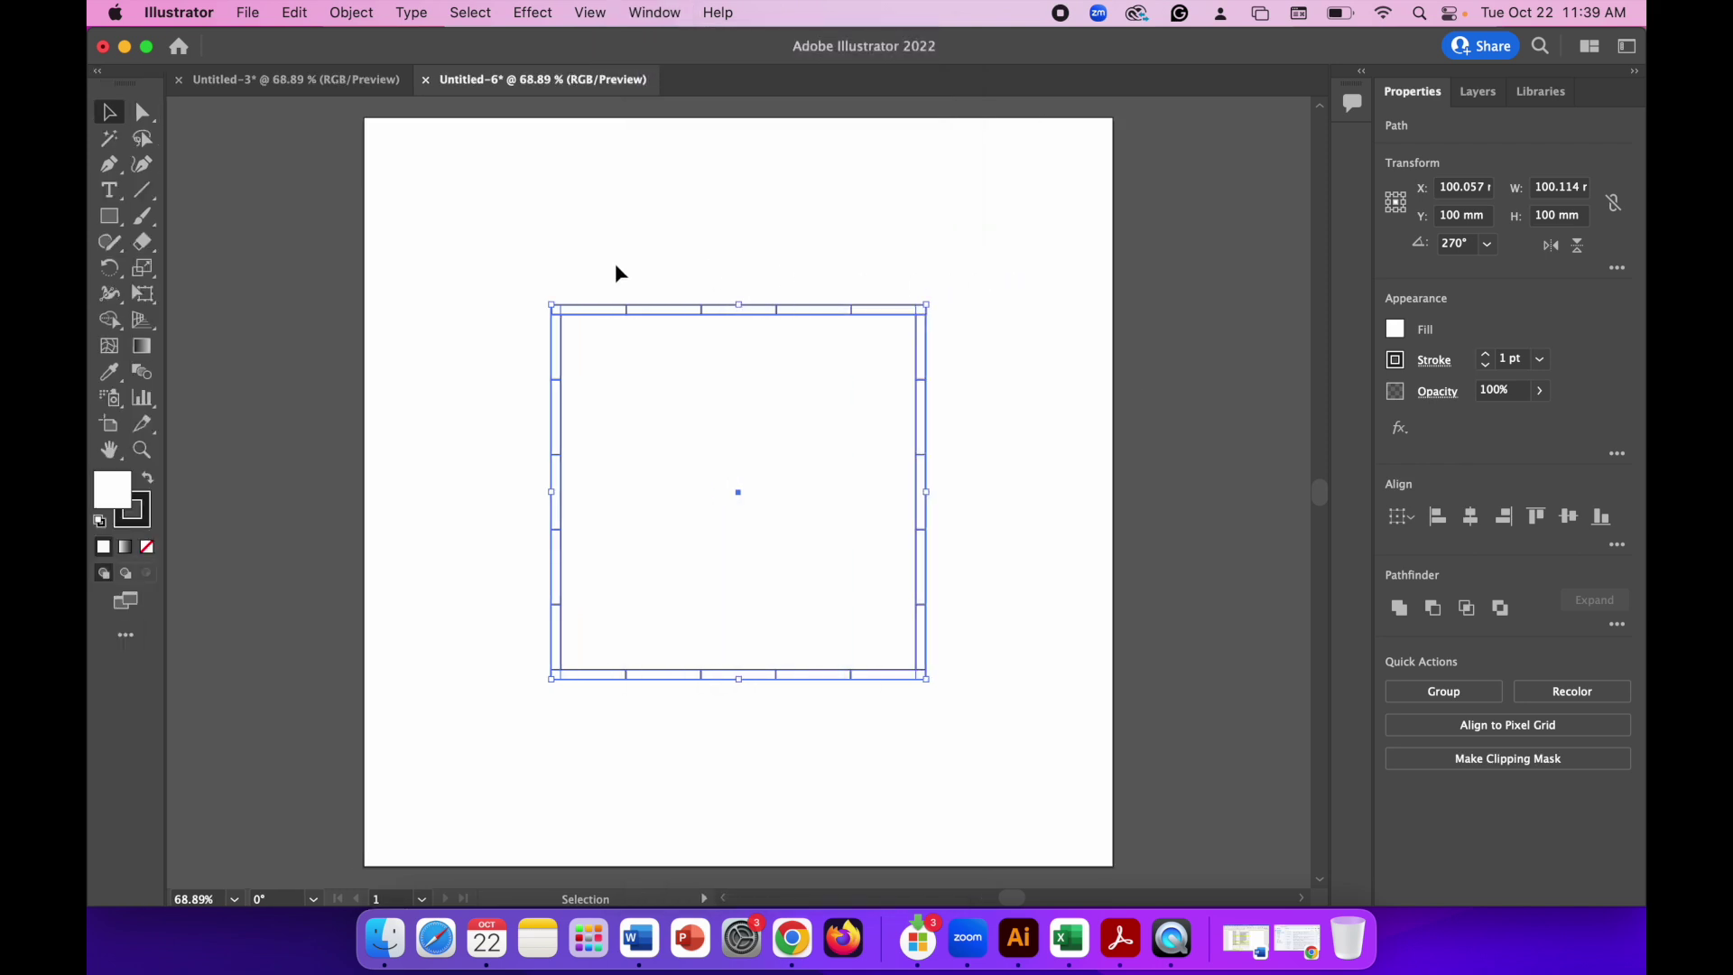
- Use the Shape Builder to merge the tabs on all four sides into the square
left_click(118, 327)
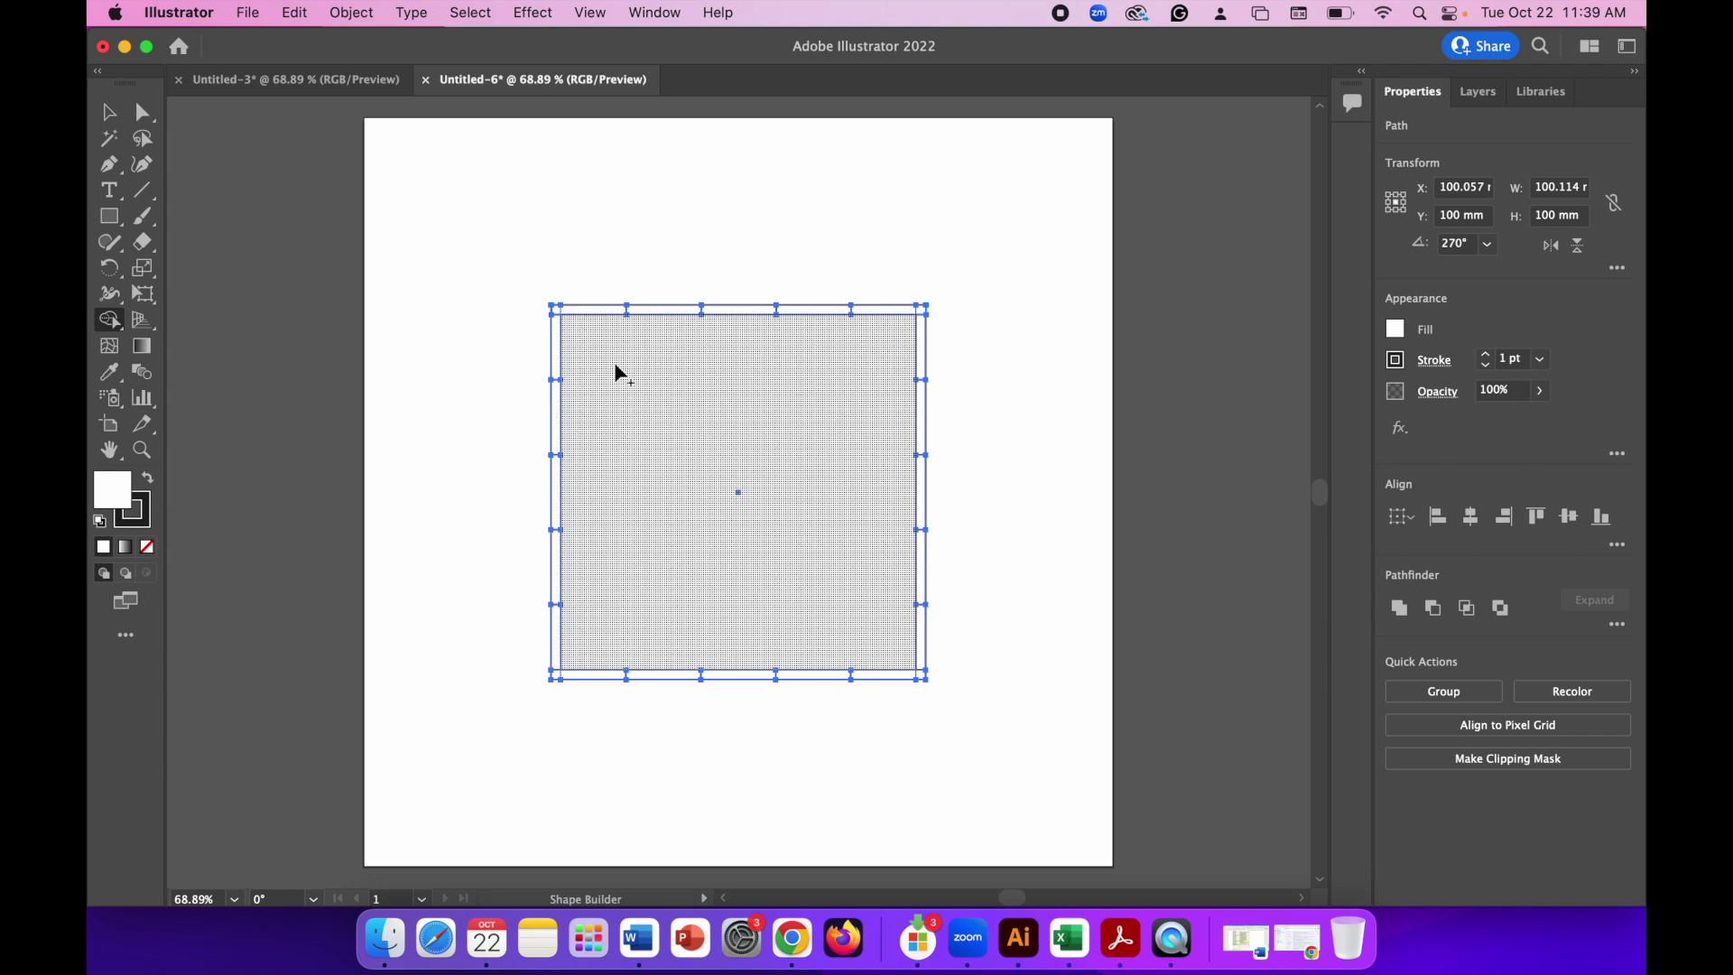
left_click_drag(615, 366, 580, 308)
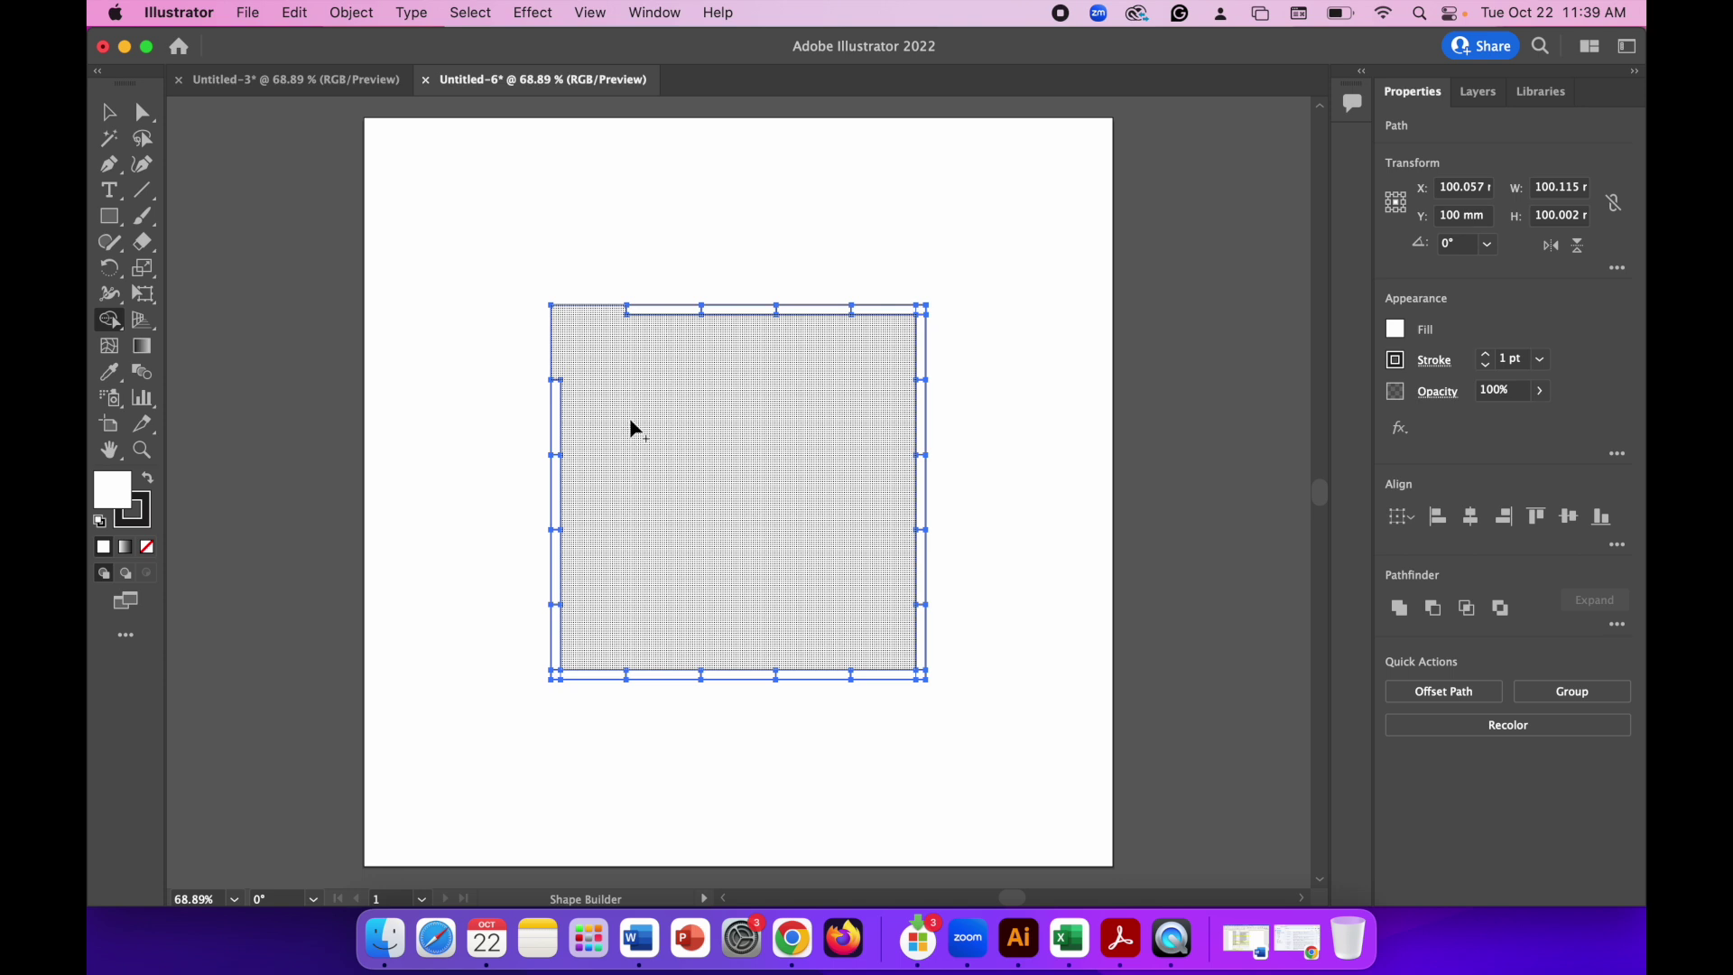
mouse_move(739, 313)
left_mouse_down()
mouse_move(825, 391)
mouse_move(905, 313)
mouse_move(922, 318)
left_mouse_up()
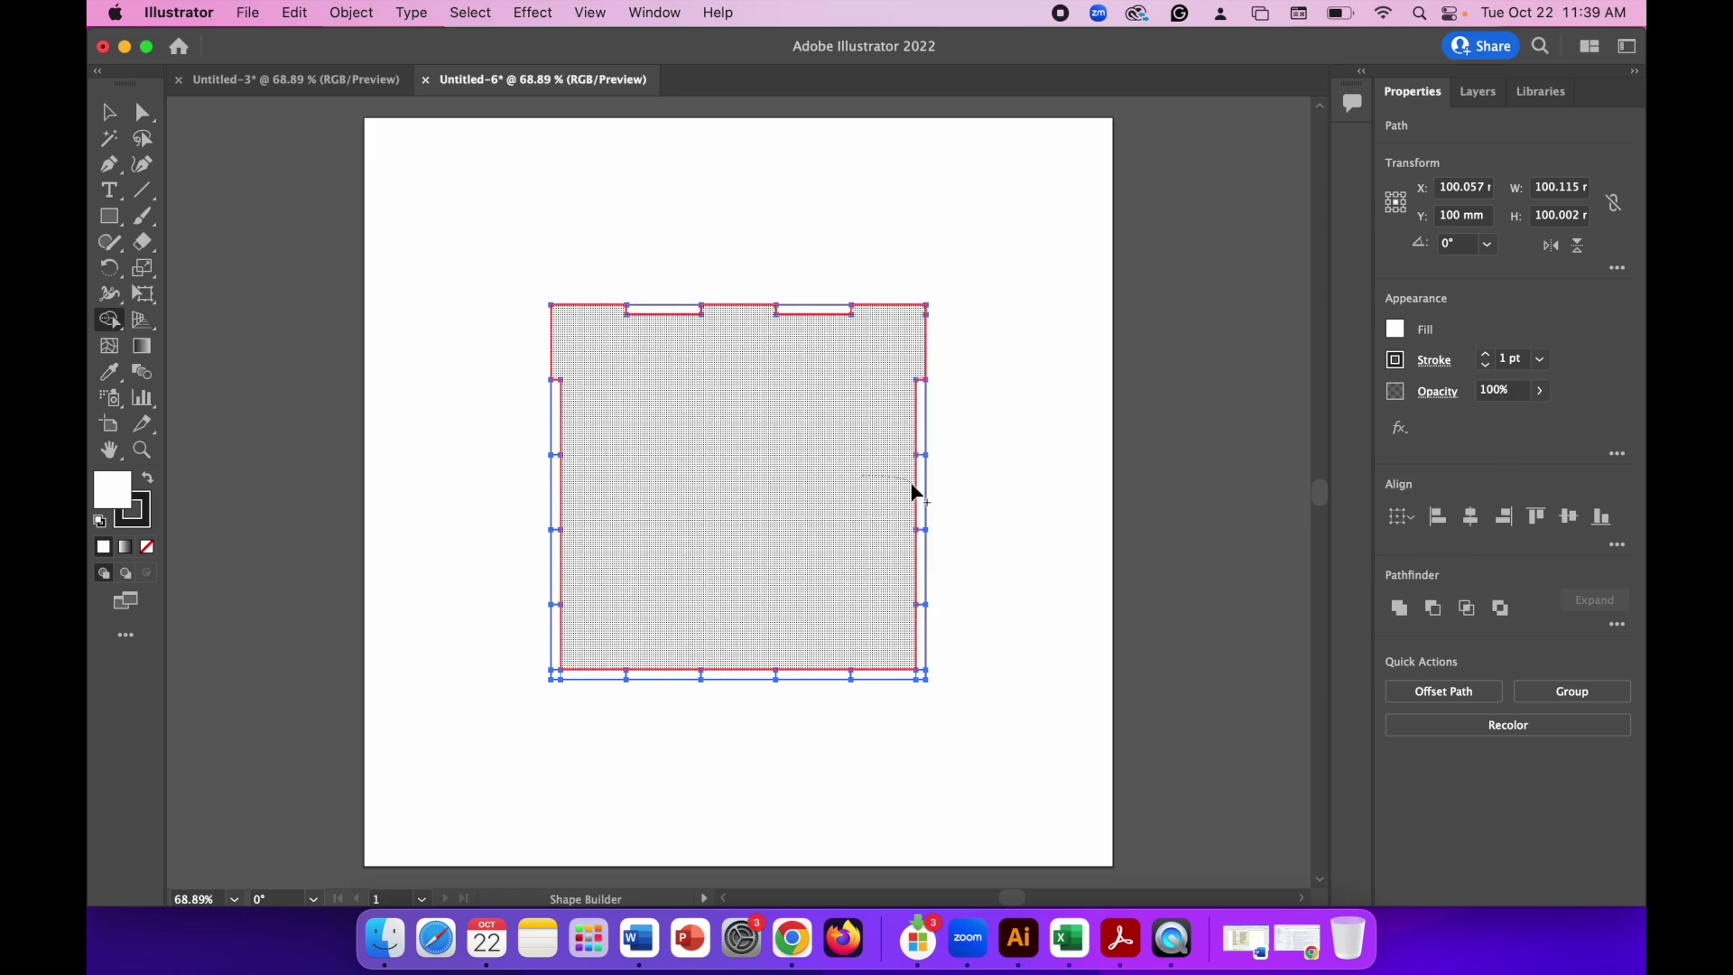
mouse_move(886, 635)
left_mouse_down()
mouse_move(912, 641)
mouse_move(919, 682)
left_mouse_up()
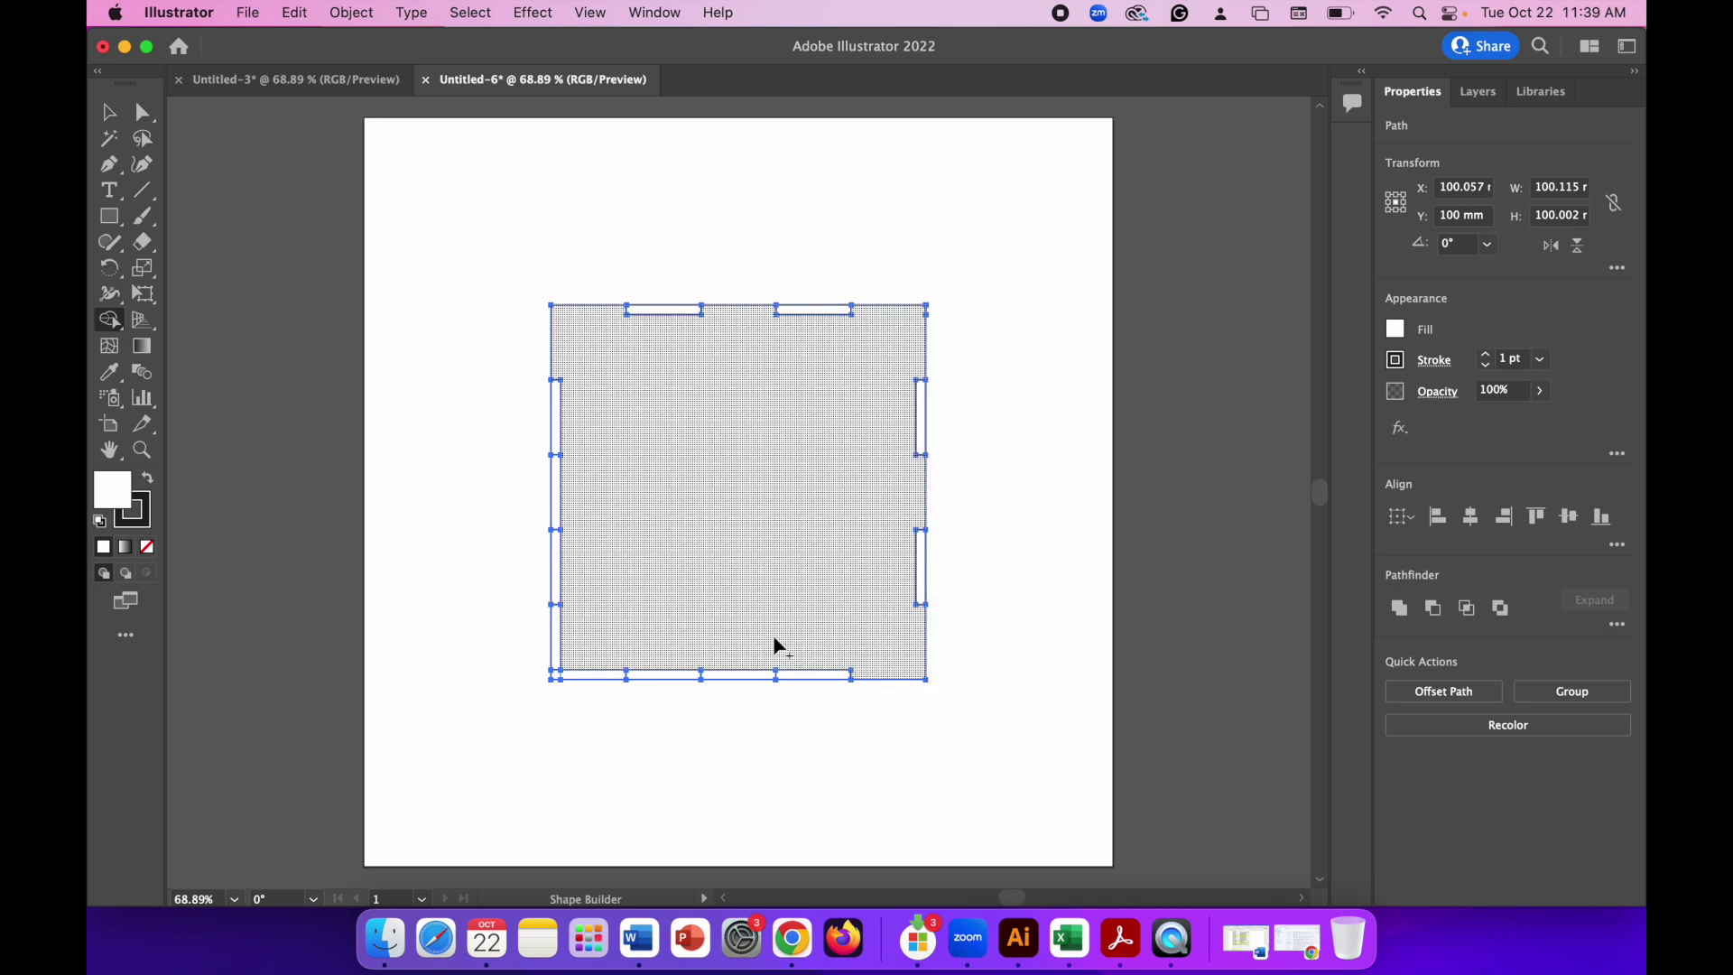
left_click_drag(733, 636, 736, 680)
mouse_move(607, 623)
left_mouse_down()
mouse_move(577, 677)
mouse_move(555, 670)
left_mouse_up()
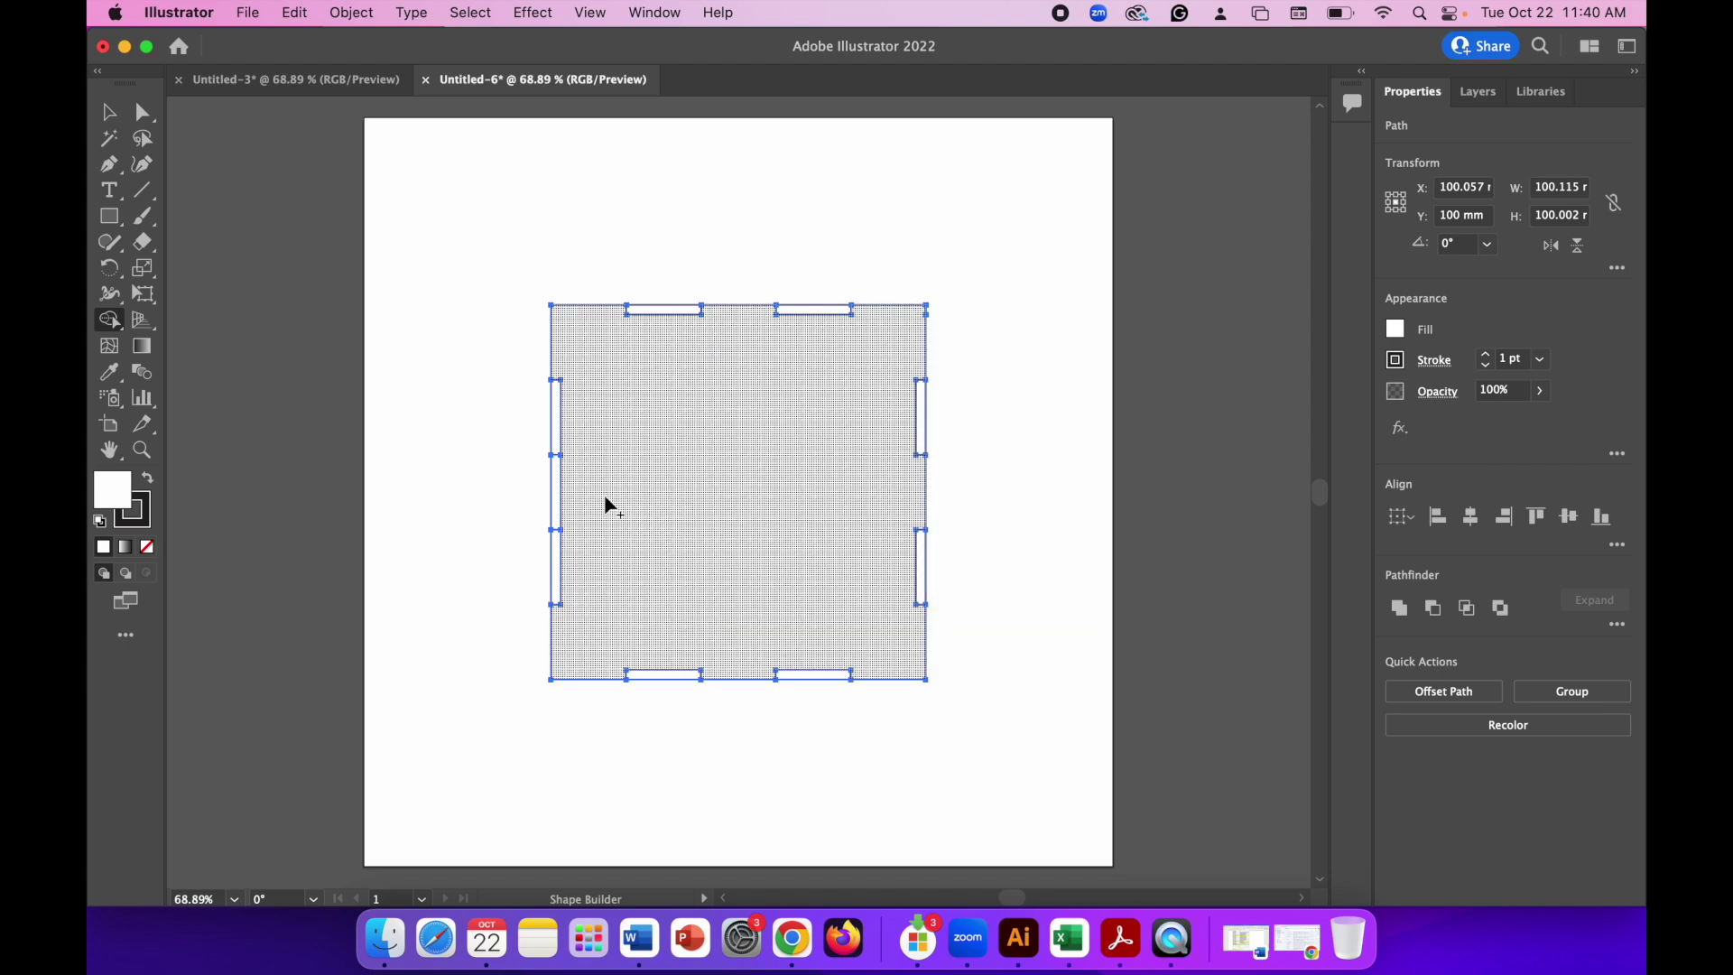
left_click_drag(604, 495, 554, 497)
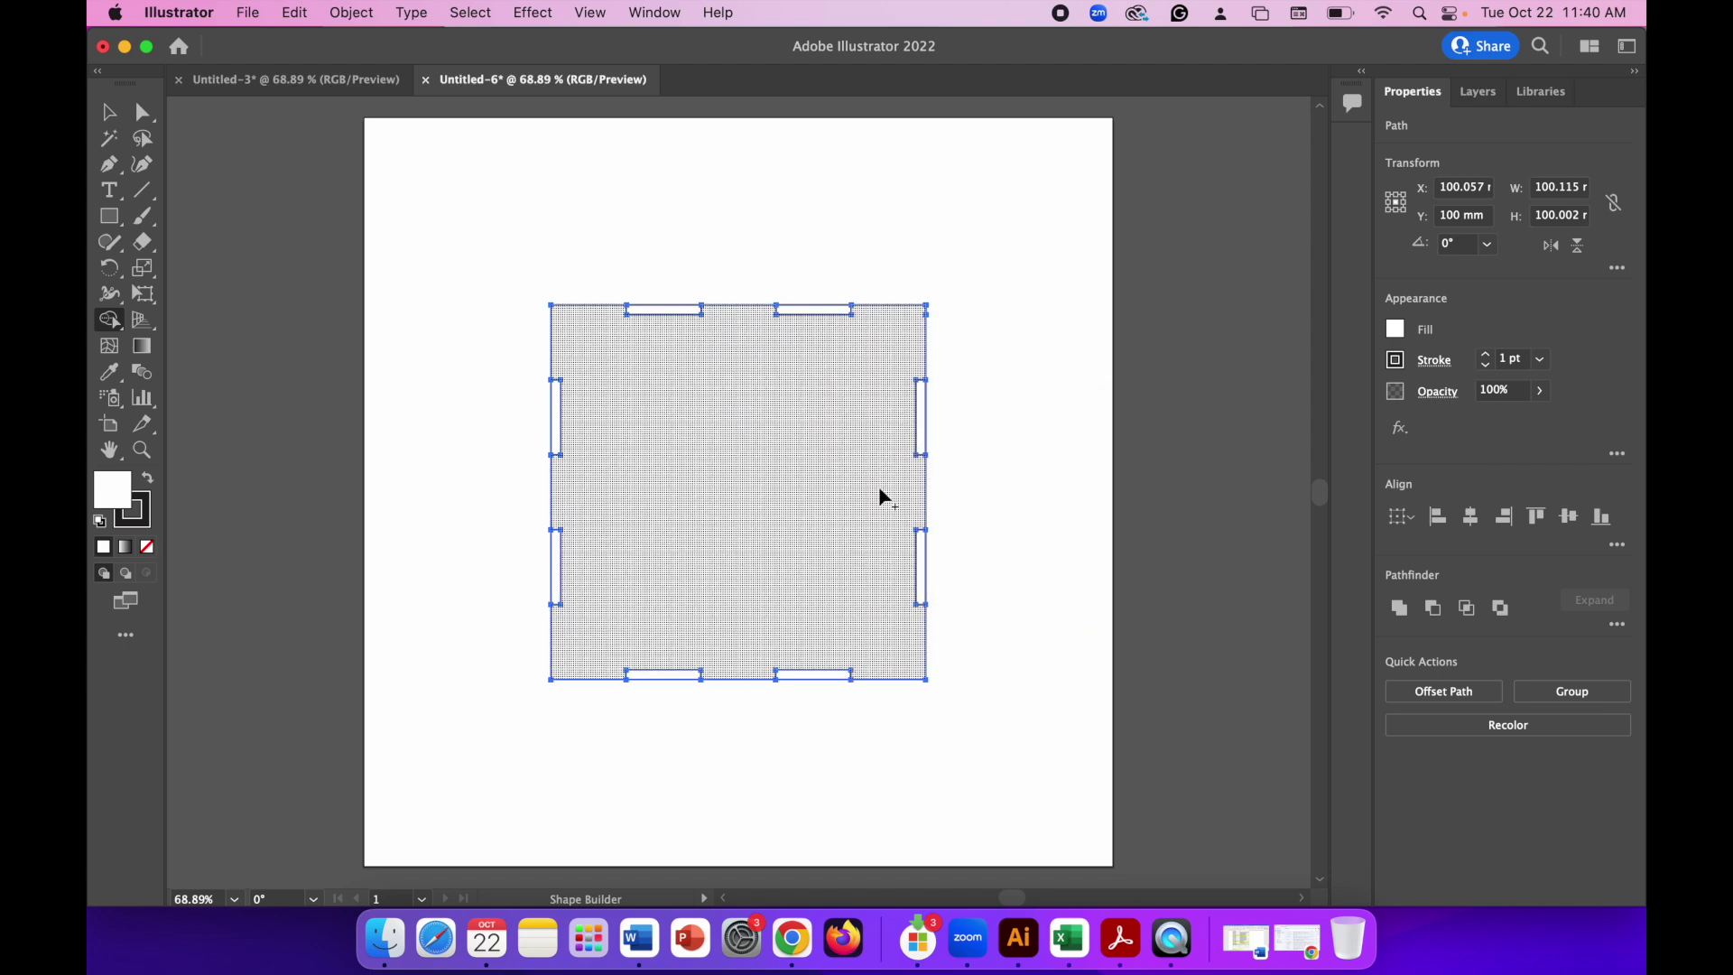
left_click(108, 111)
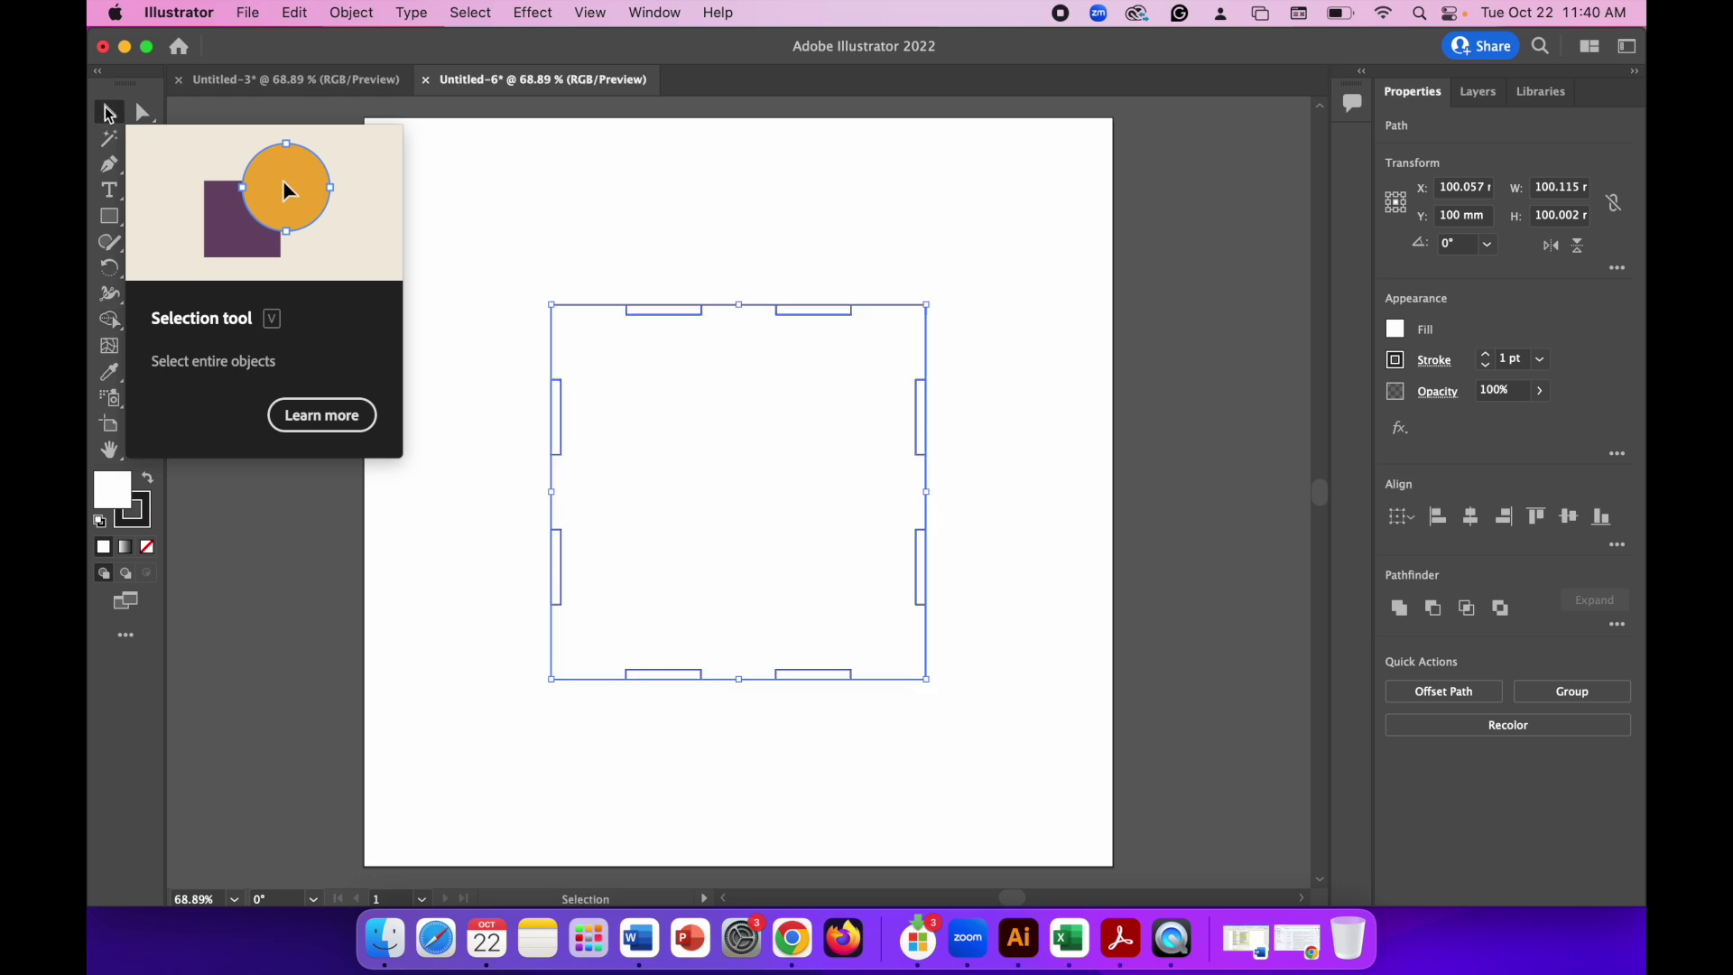
- Move the box outline off the artboard and delete the leftover slot rectangles
left_click(271, 547)
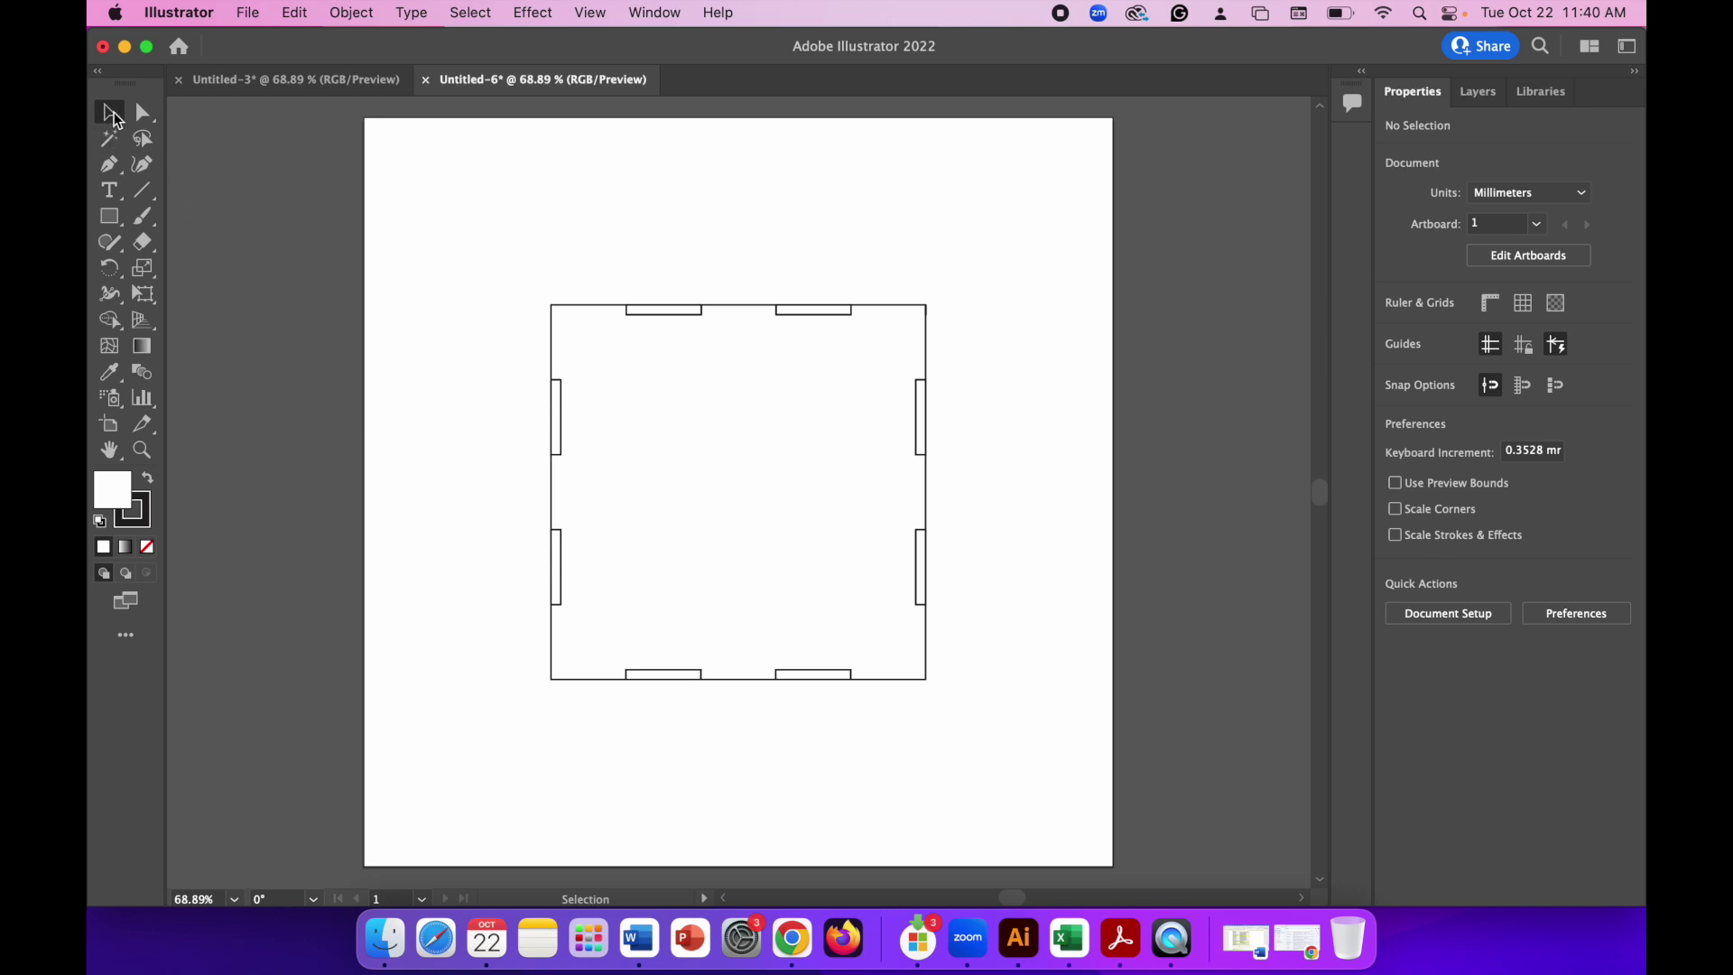
left_click(588, 311)
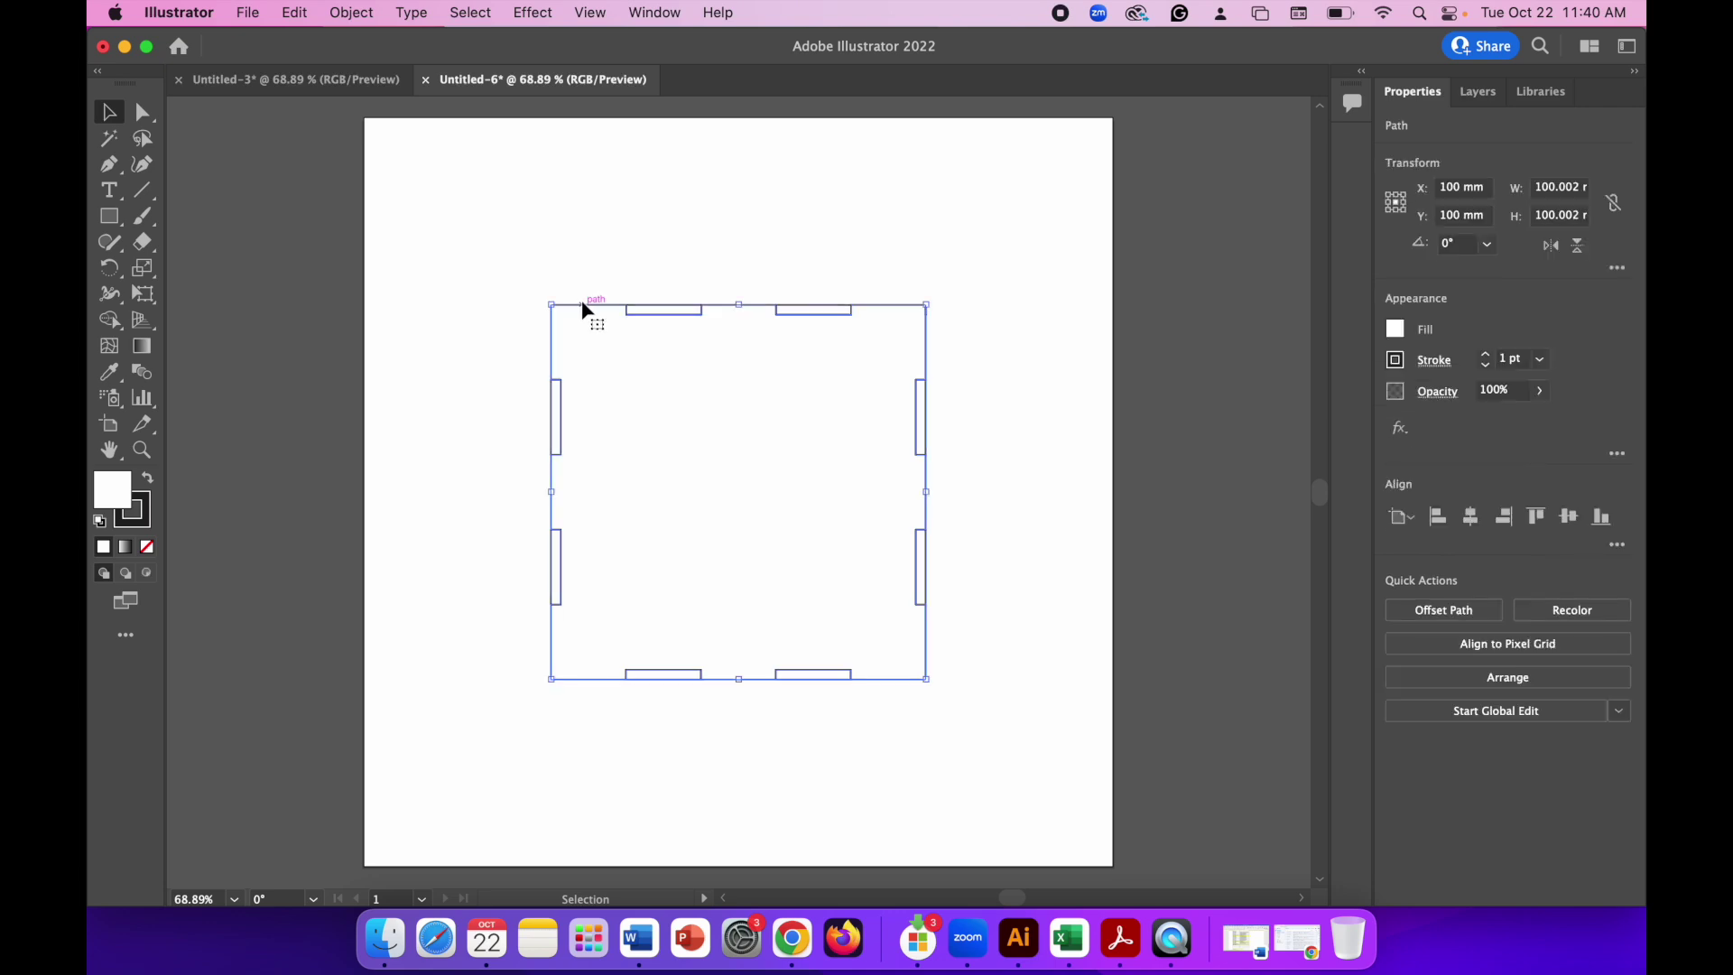
left_click_drag(583, 301, 1028, 463)
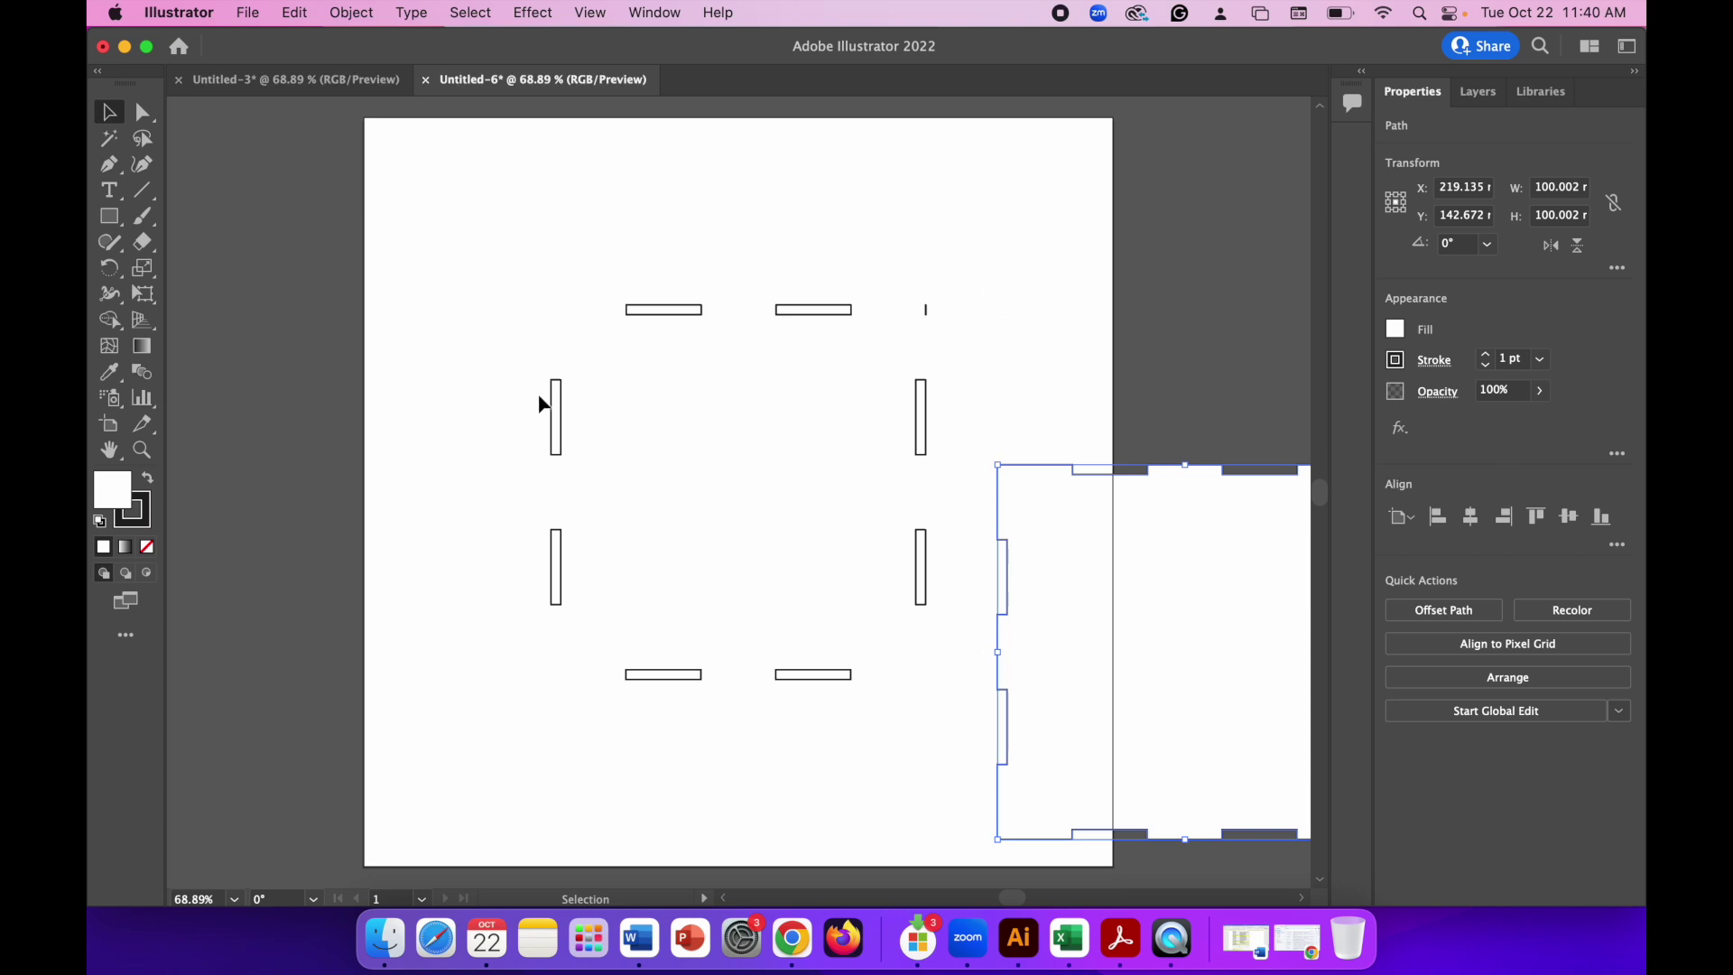
left_click_drag(479, 239, 951, 750)
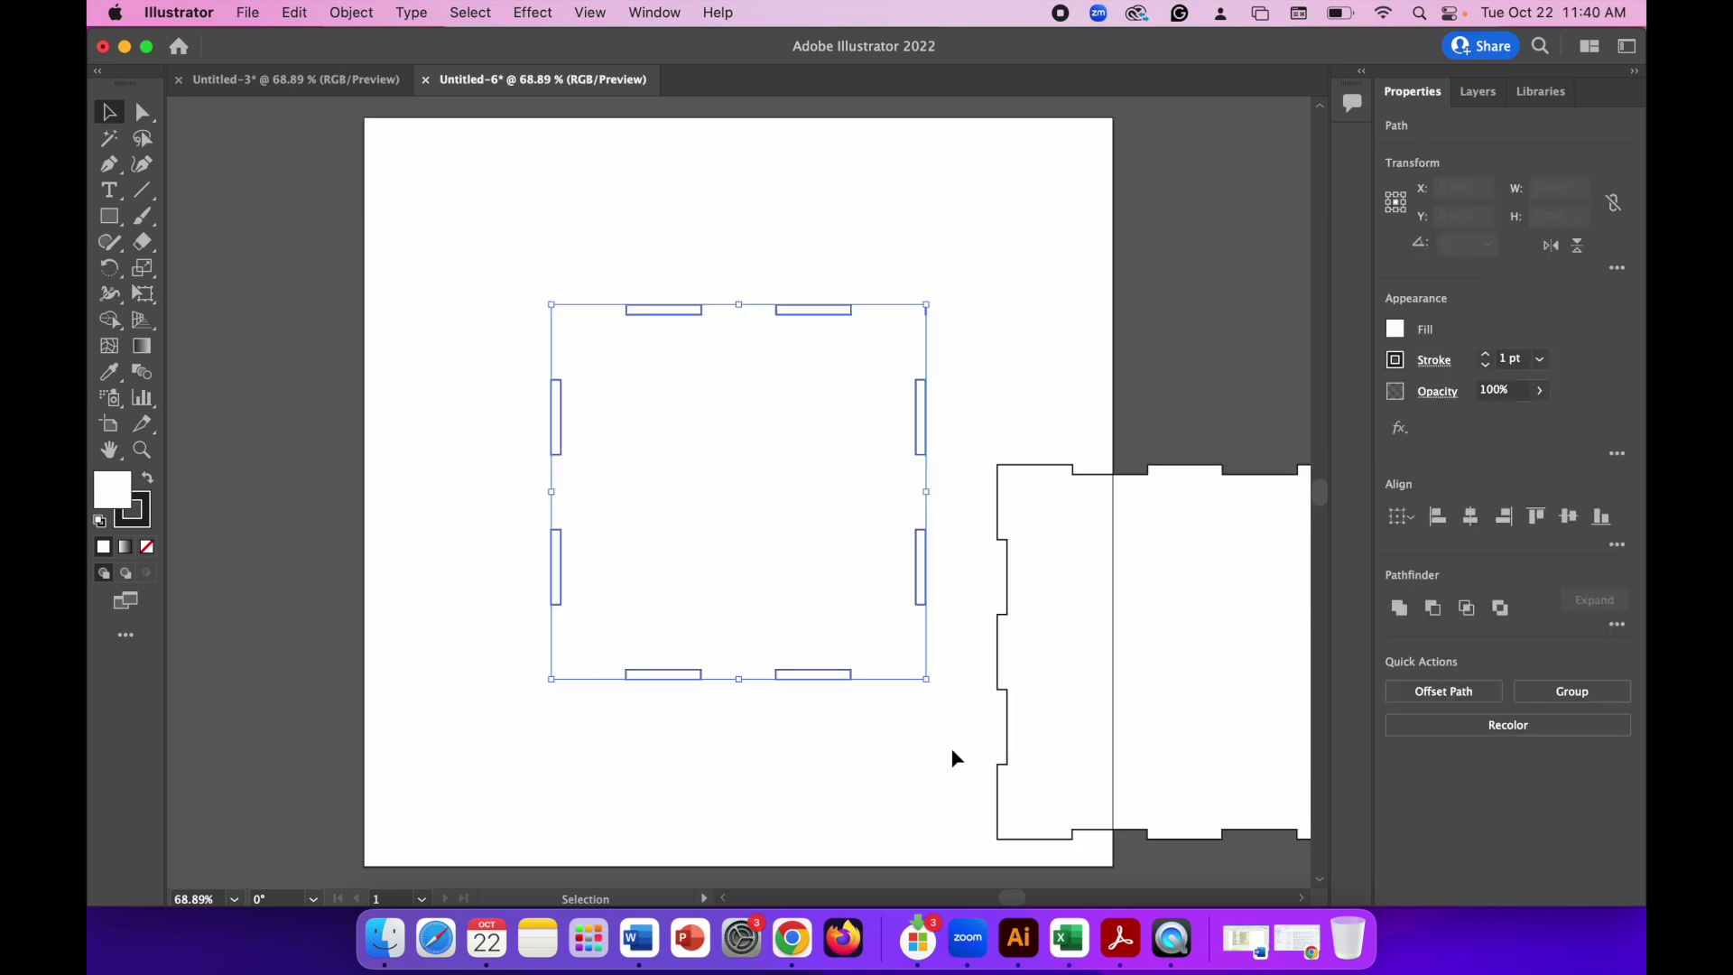
key("Delete")
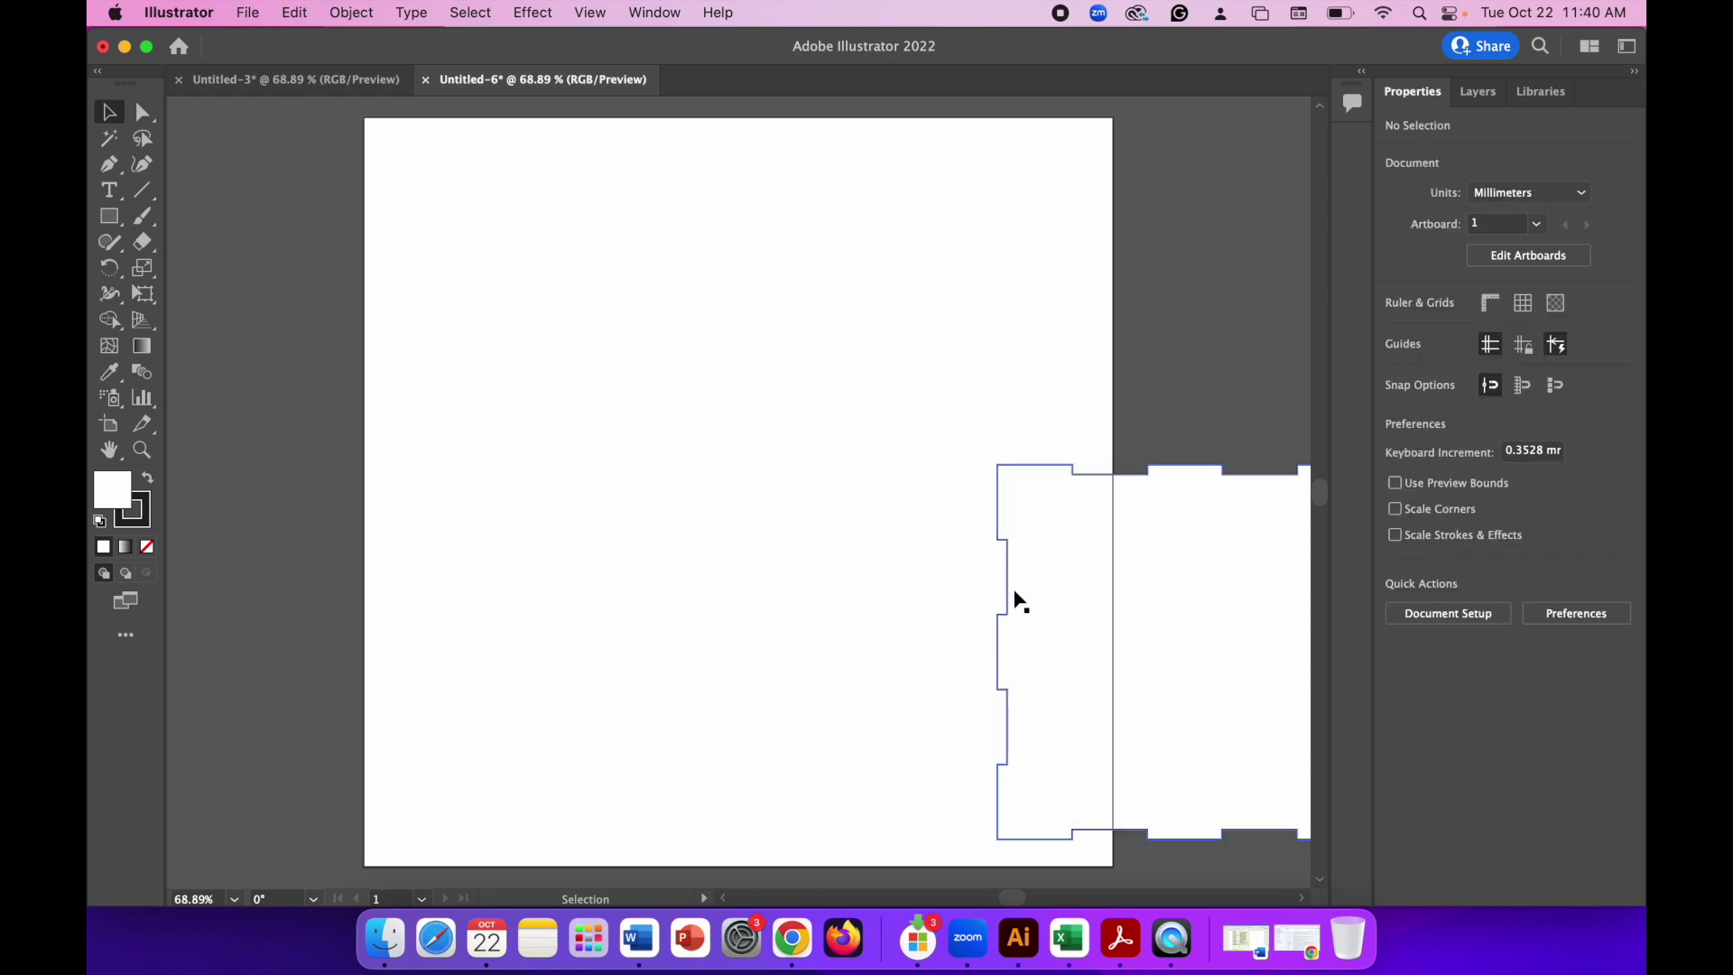
- Move the outline back onto the artboard and select it
left_click_drag(1000, 591, 567, 442)
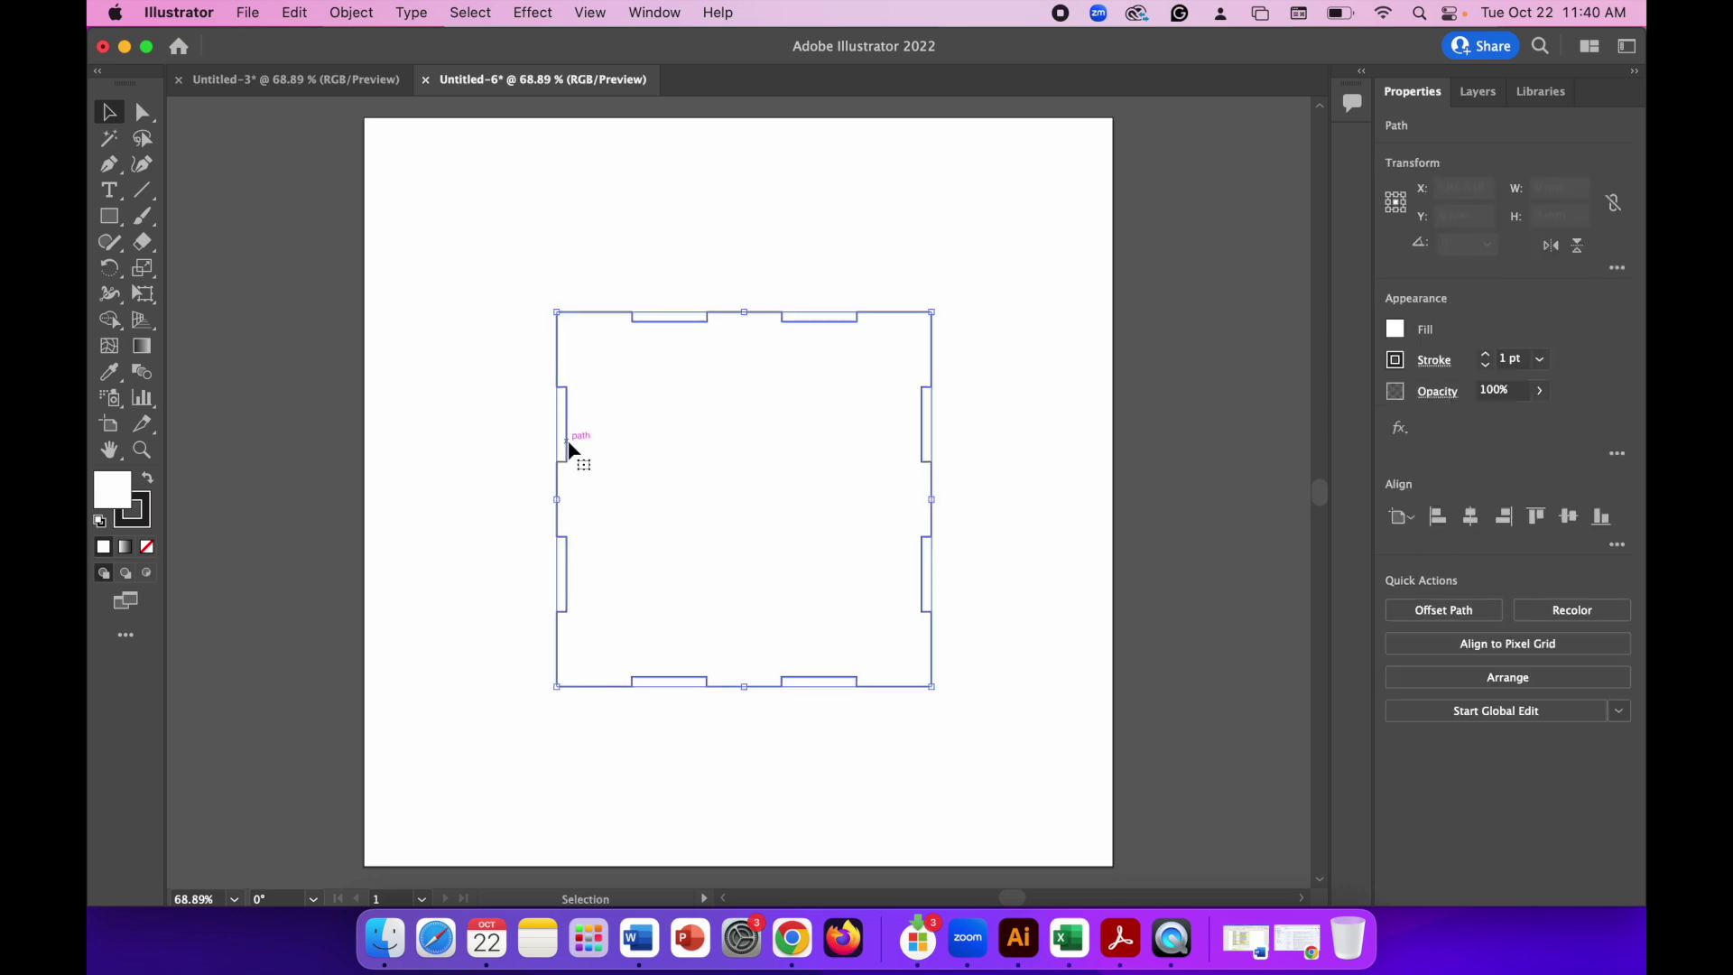
left_click(502, 299)
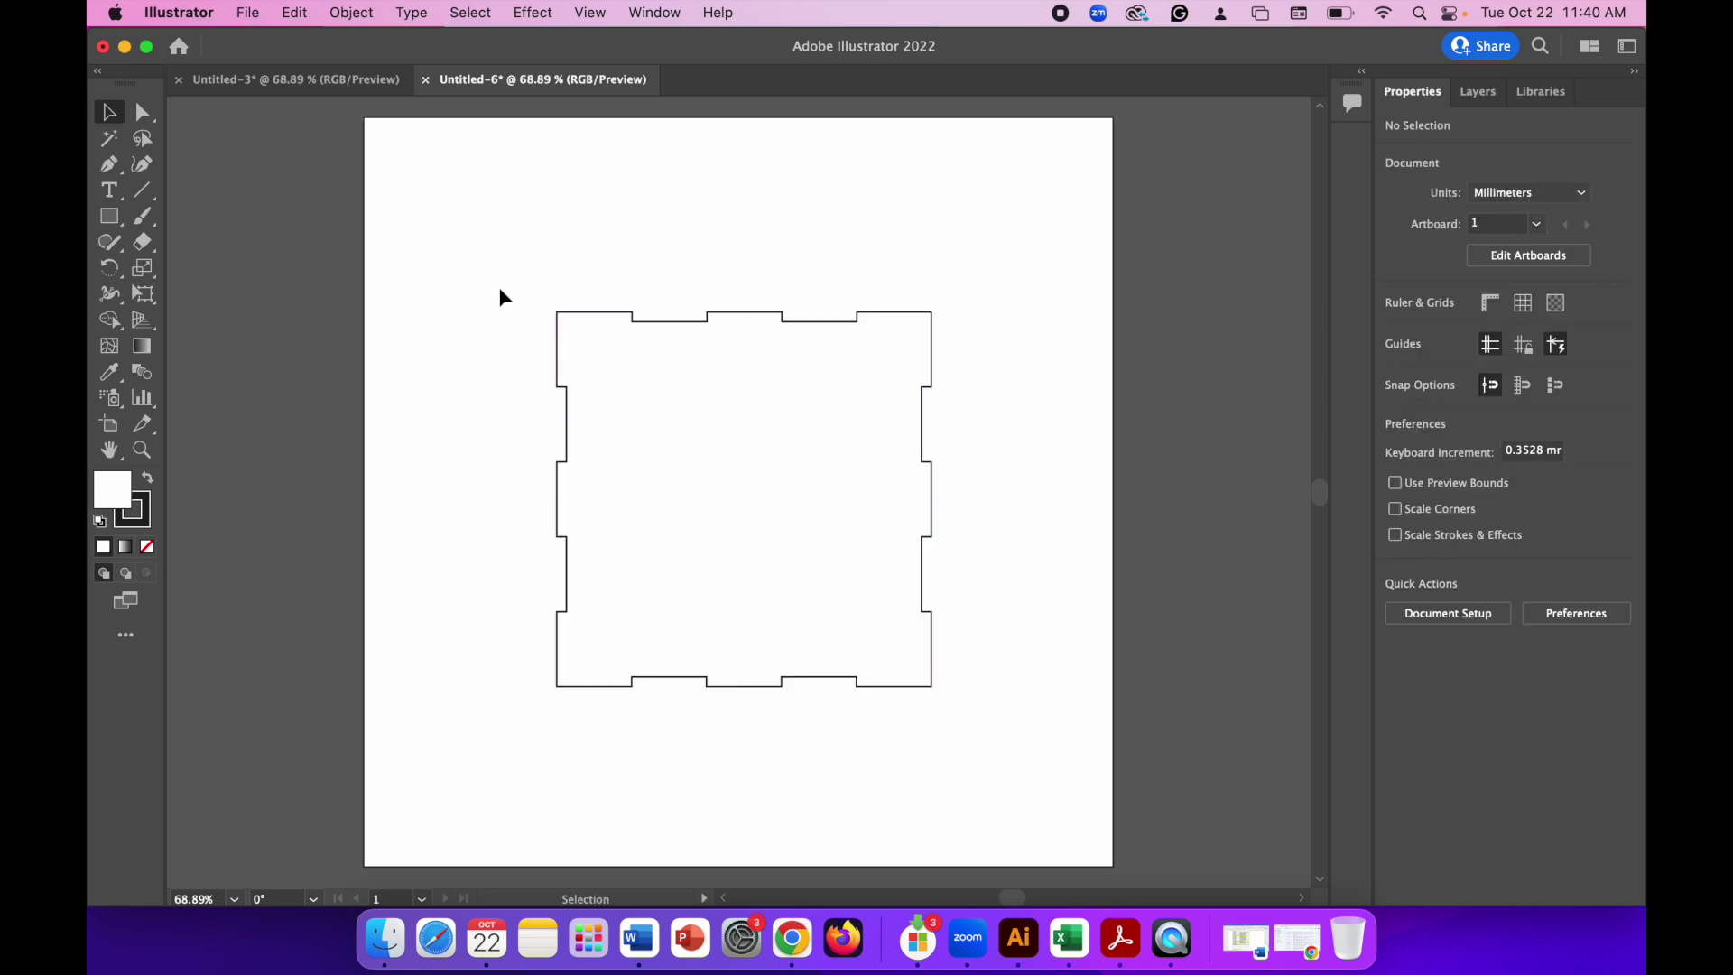
left_click_drag(490, 244, 1063, 844)
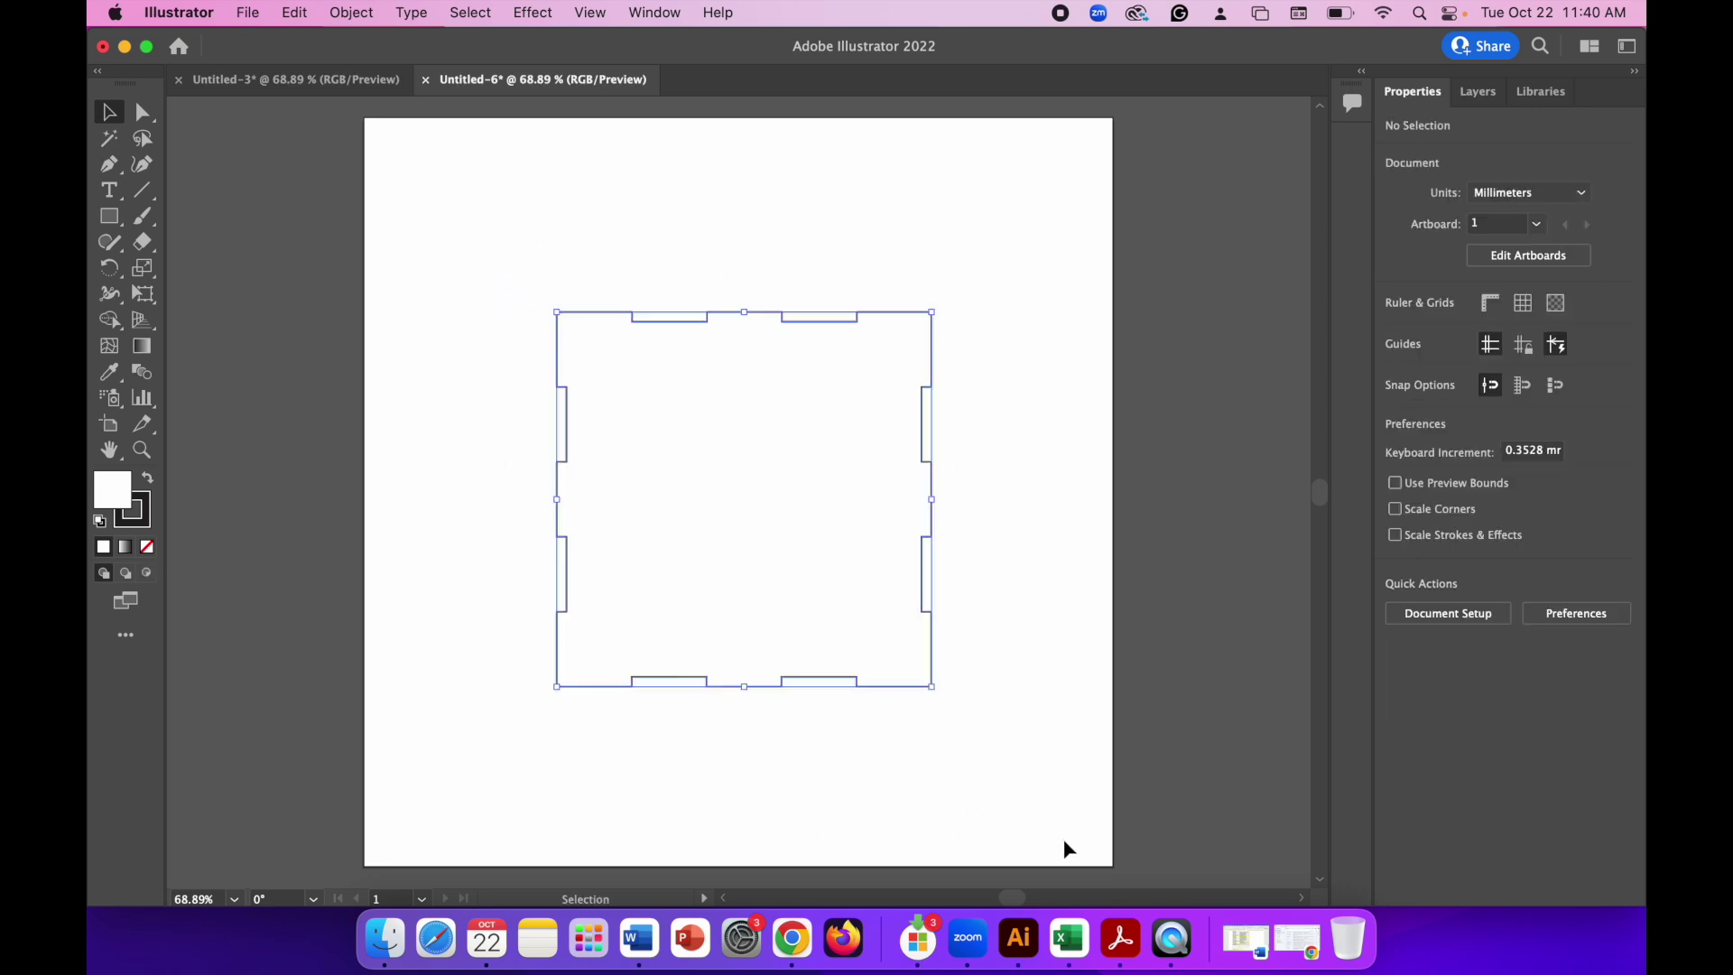
- Set the outline's stroke colour to red using the RGB sliders
left_click(1396, 361)
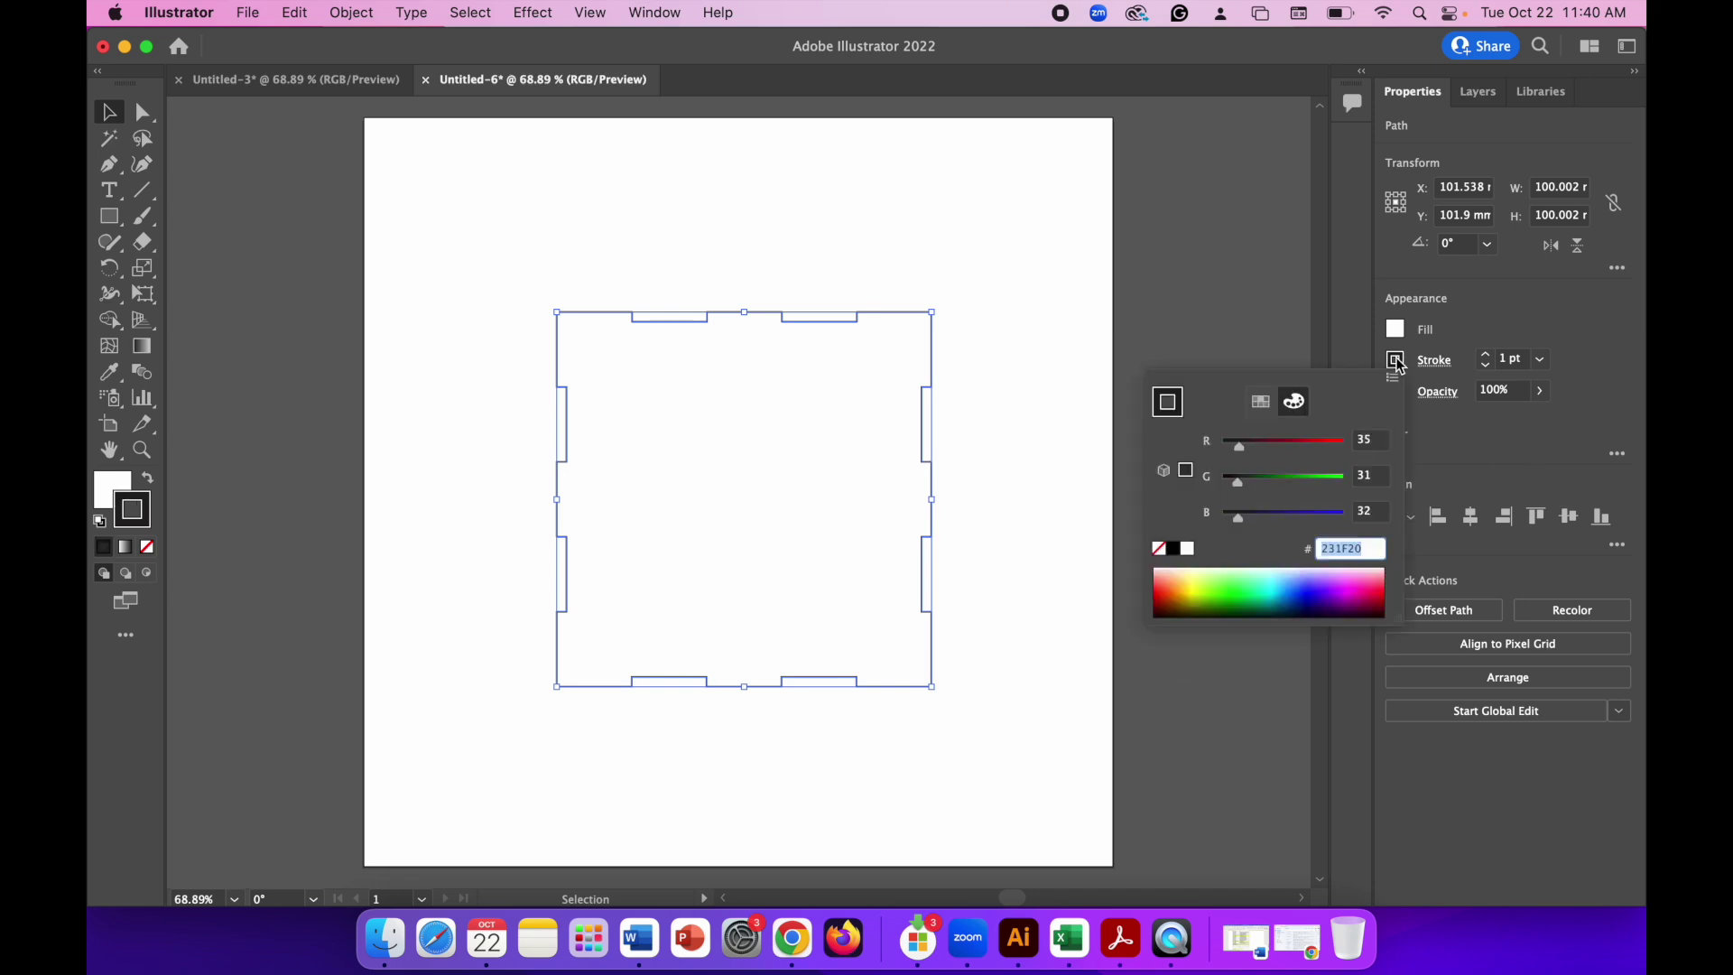
left_click_drag(1244, 447, 1359, 466)
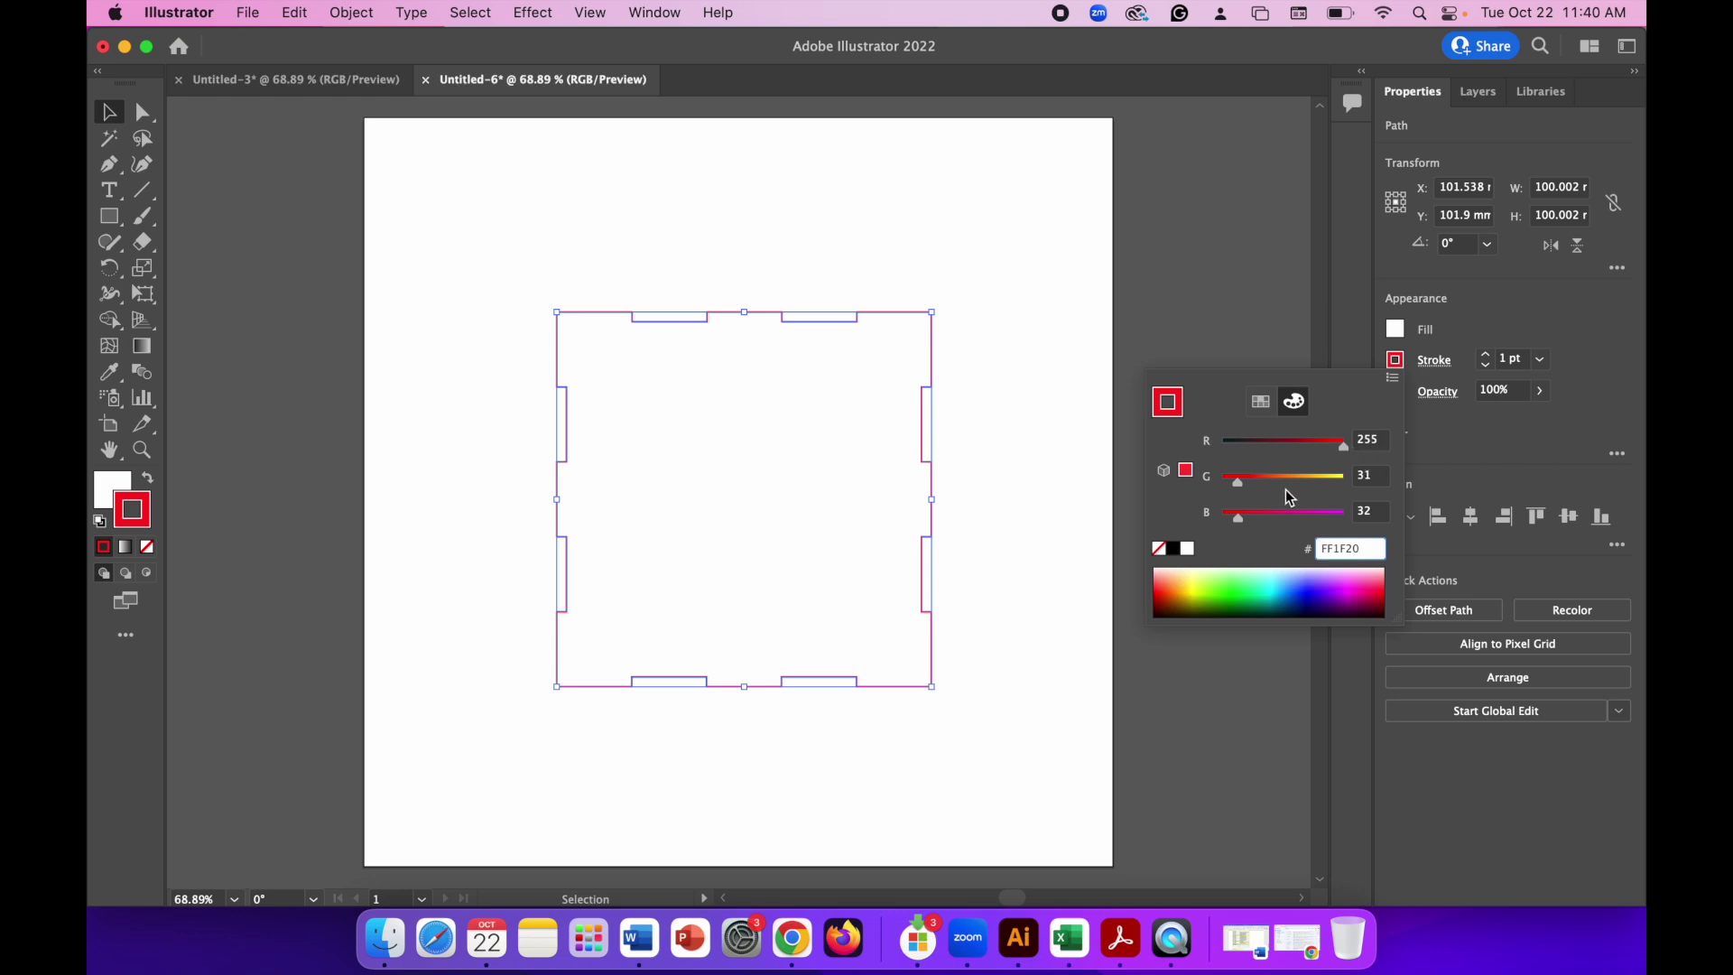
left_click_drag(1238, 483, 1224, 519)
left_click(1483, 314)
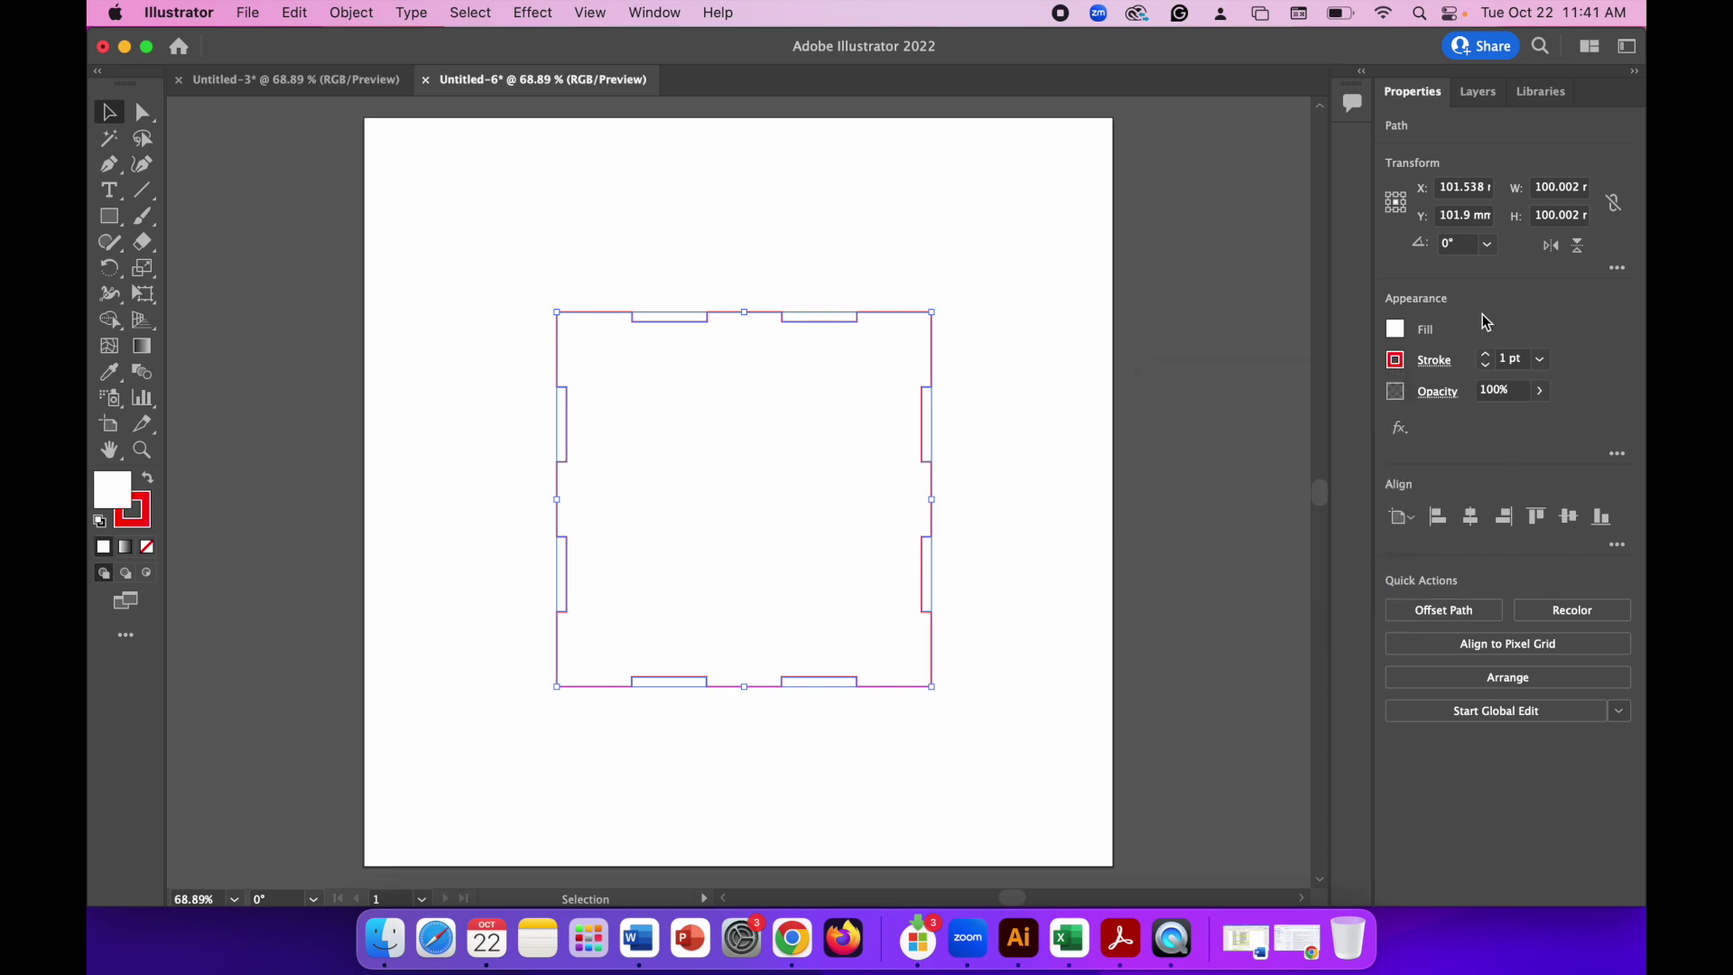
- Set the outline's fill to None and deselect it
left_click(1395, 336)
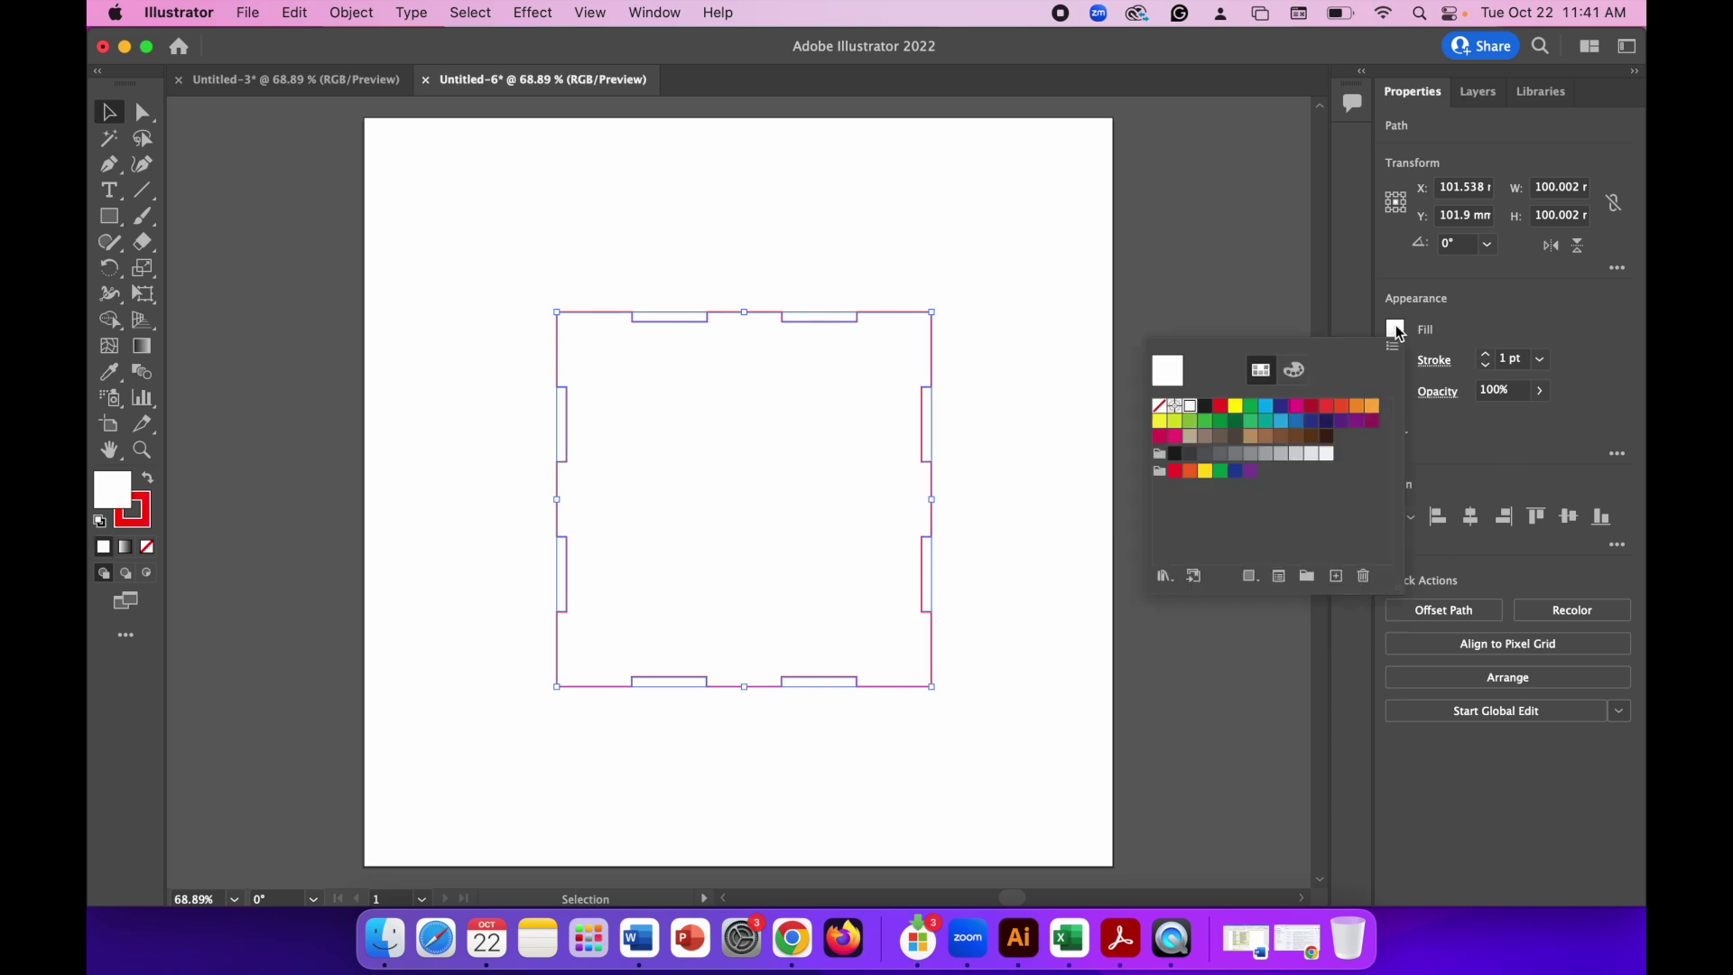
left_click(1160, 406)
left_click(1511, 309)
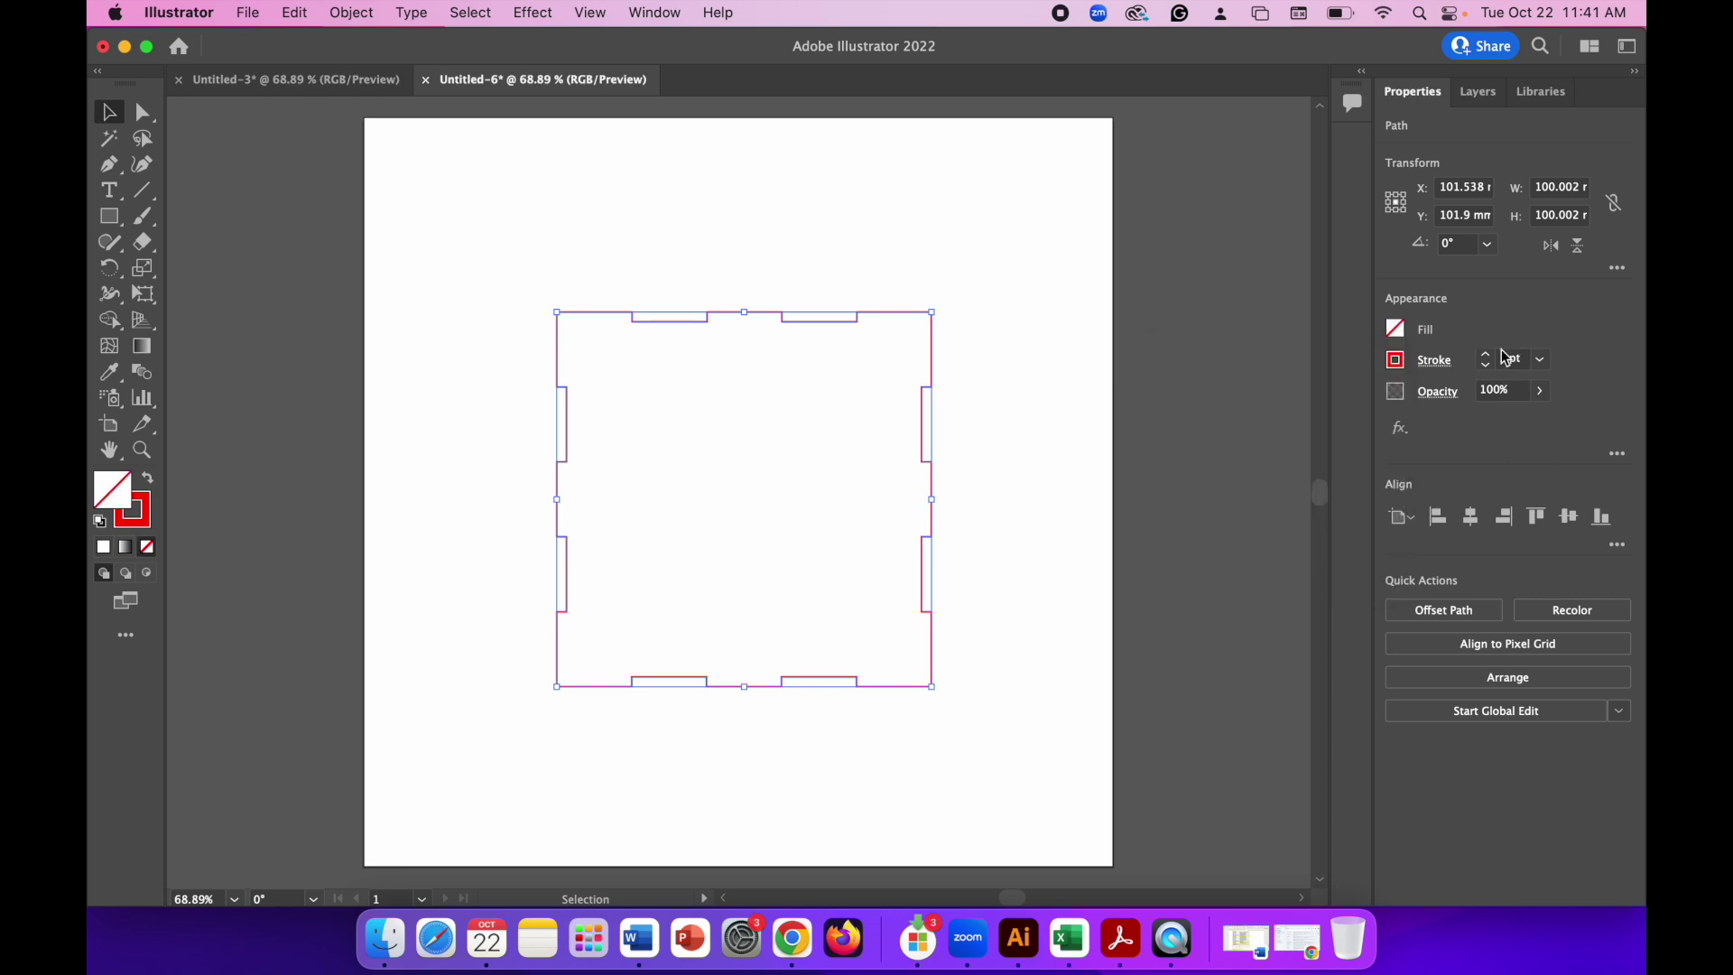
left_click(1208, 307)
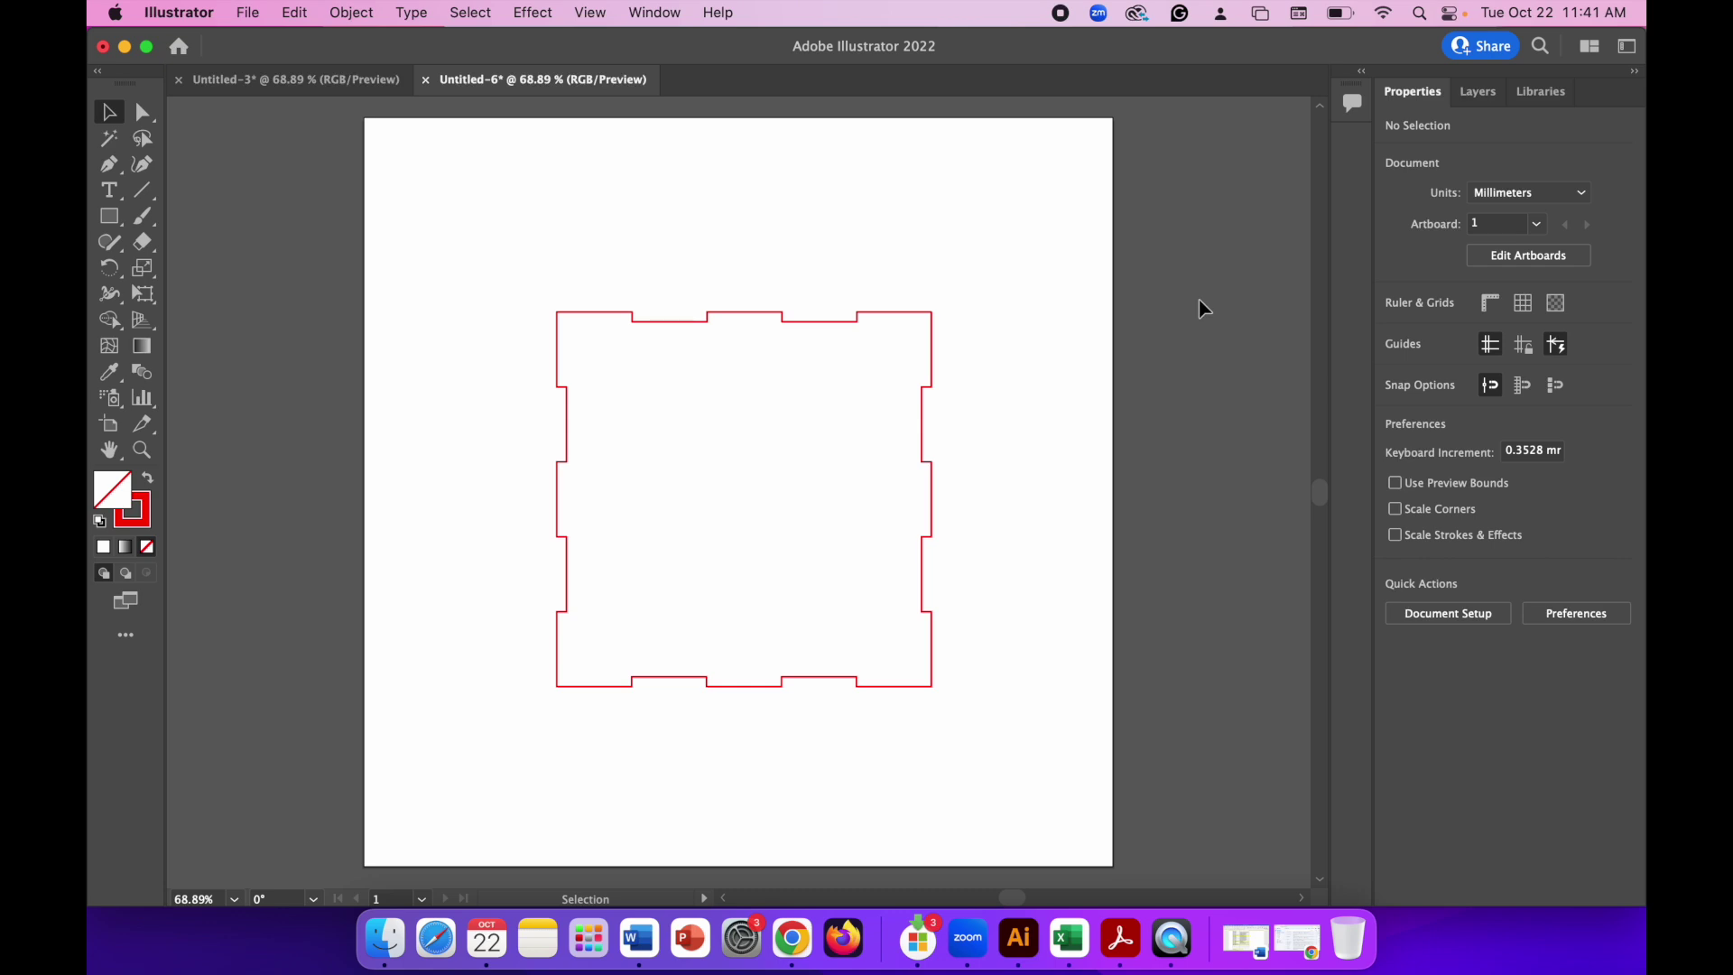
left_click(260, 18)
- Save the drawing as 'Box Piece 2.ai' in the Laser Cutting folder, accepting default Illustrator options
left_click(301, 247)
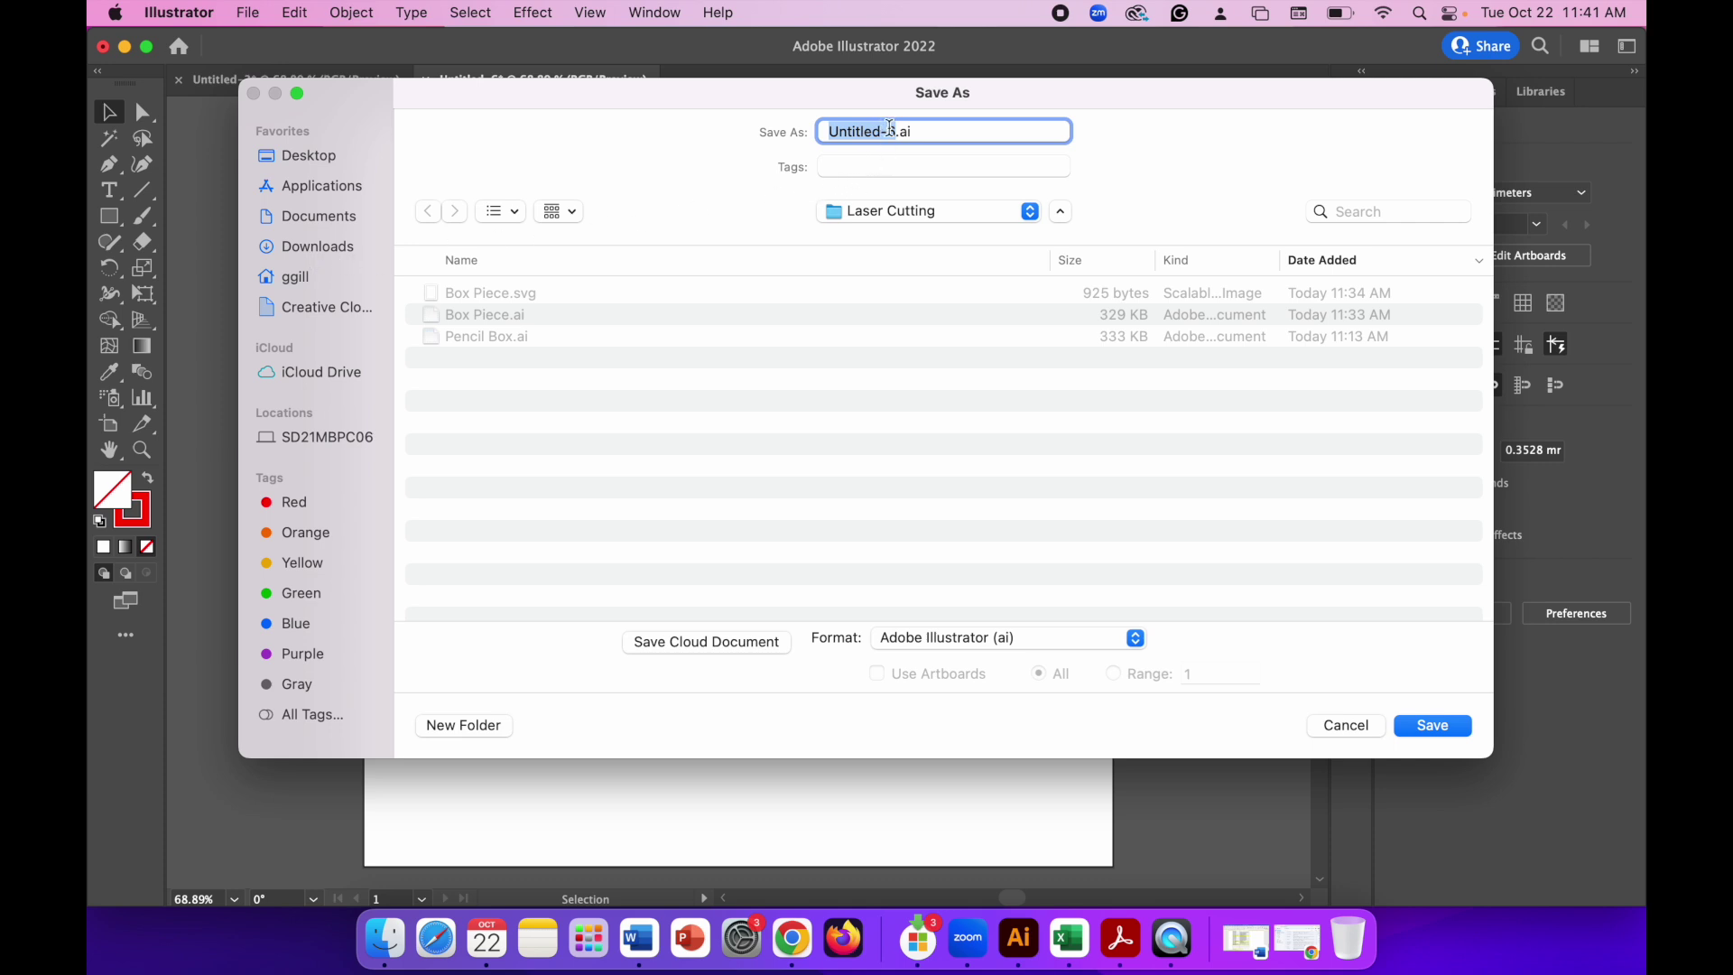
left_click(892, 132)
left_click_drag(899, 132, 735, 142)
type("Box Piece 2")
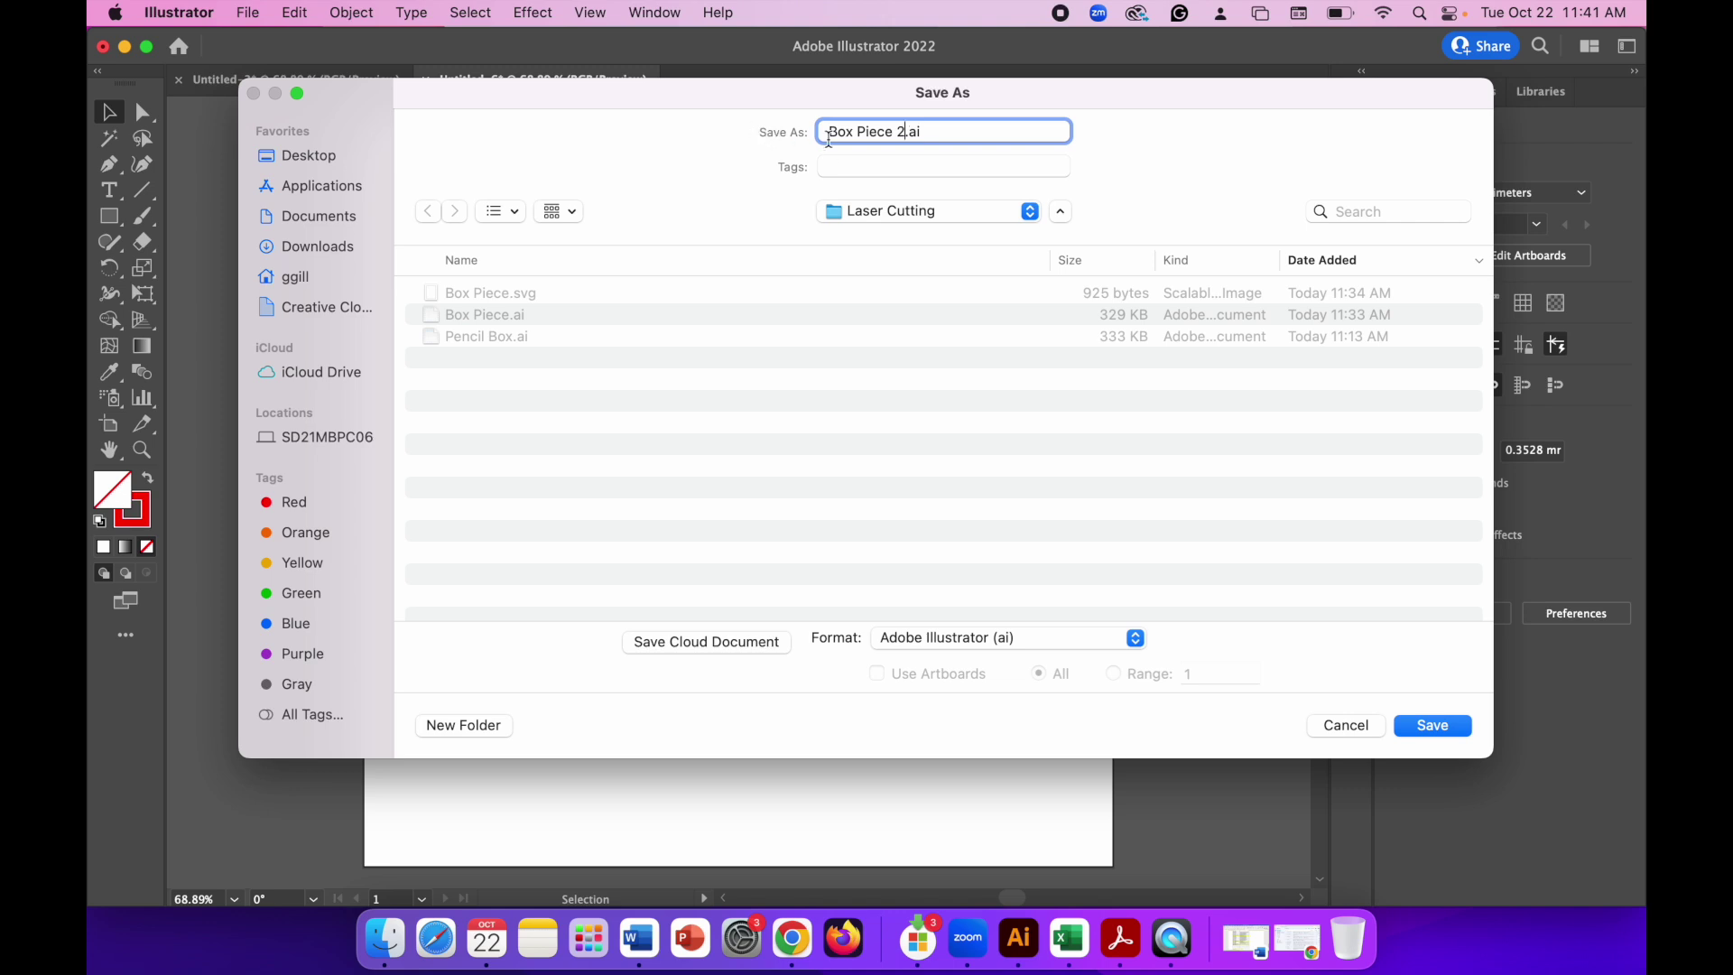
left_click(1412, 725)
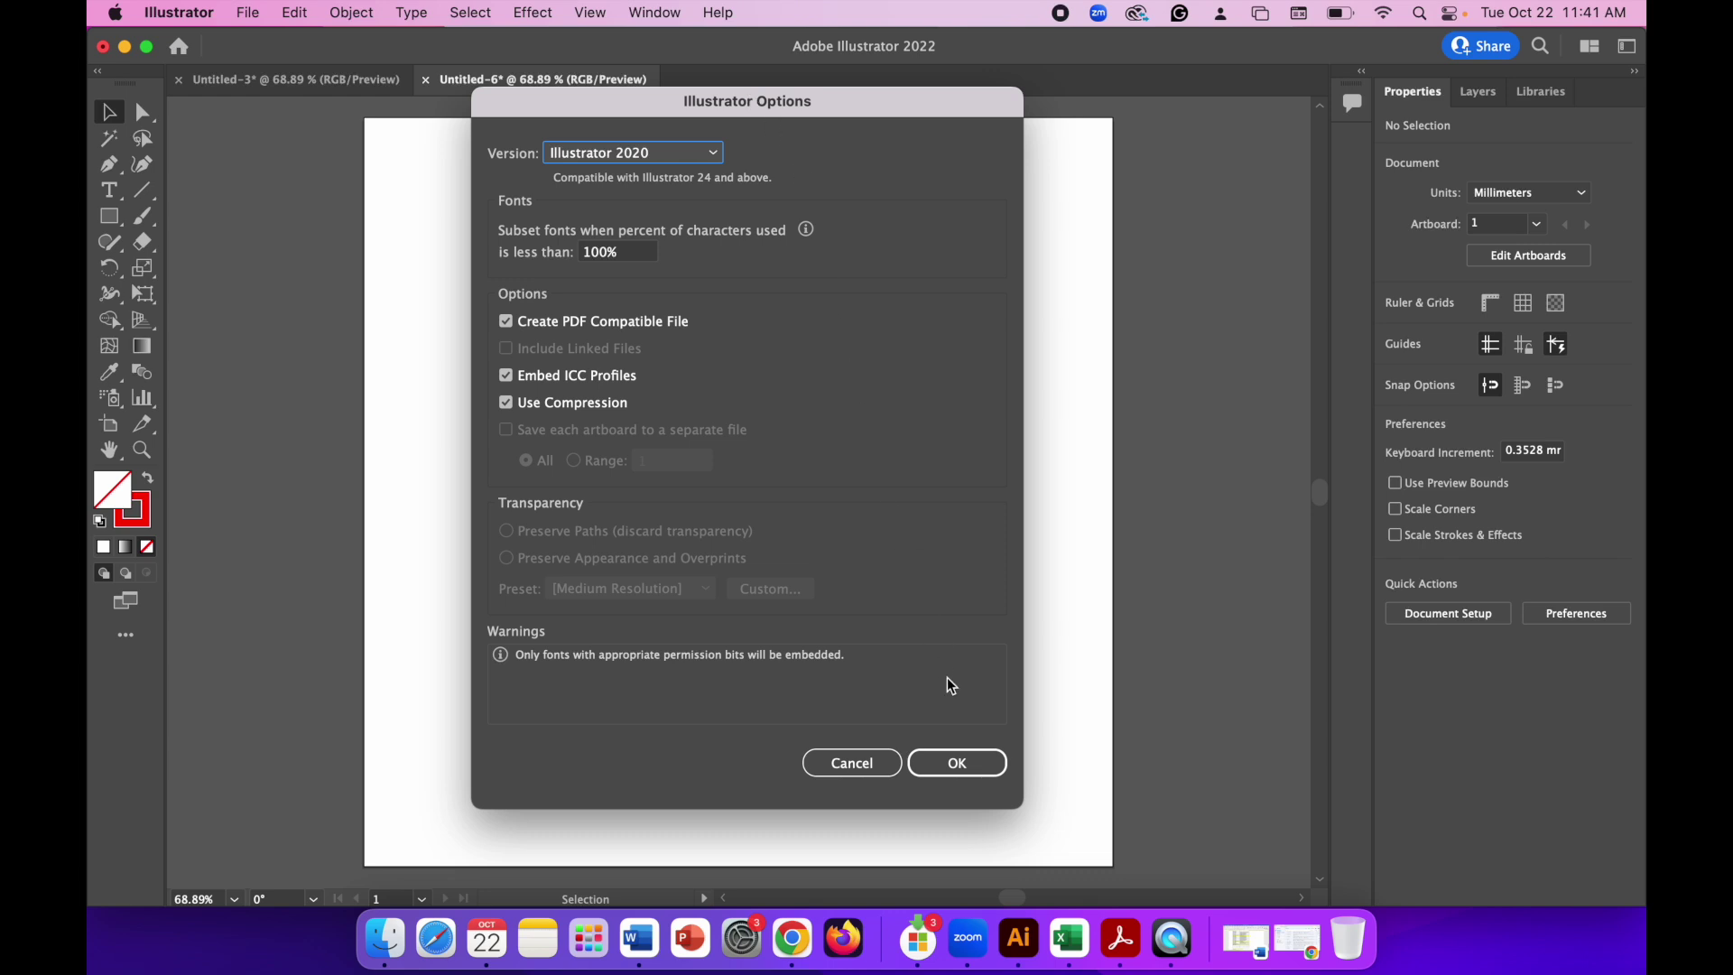
left_click(961, 767)
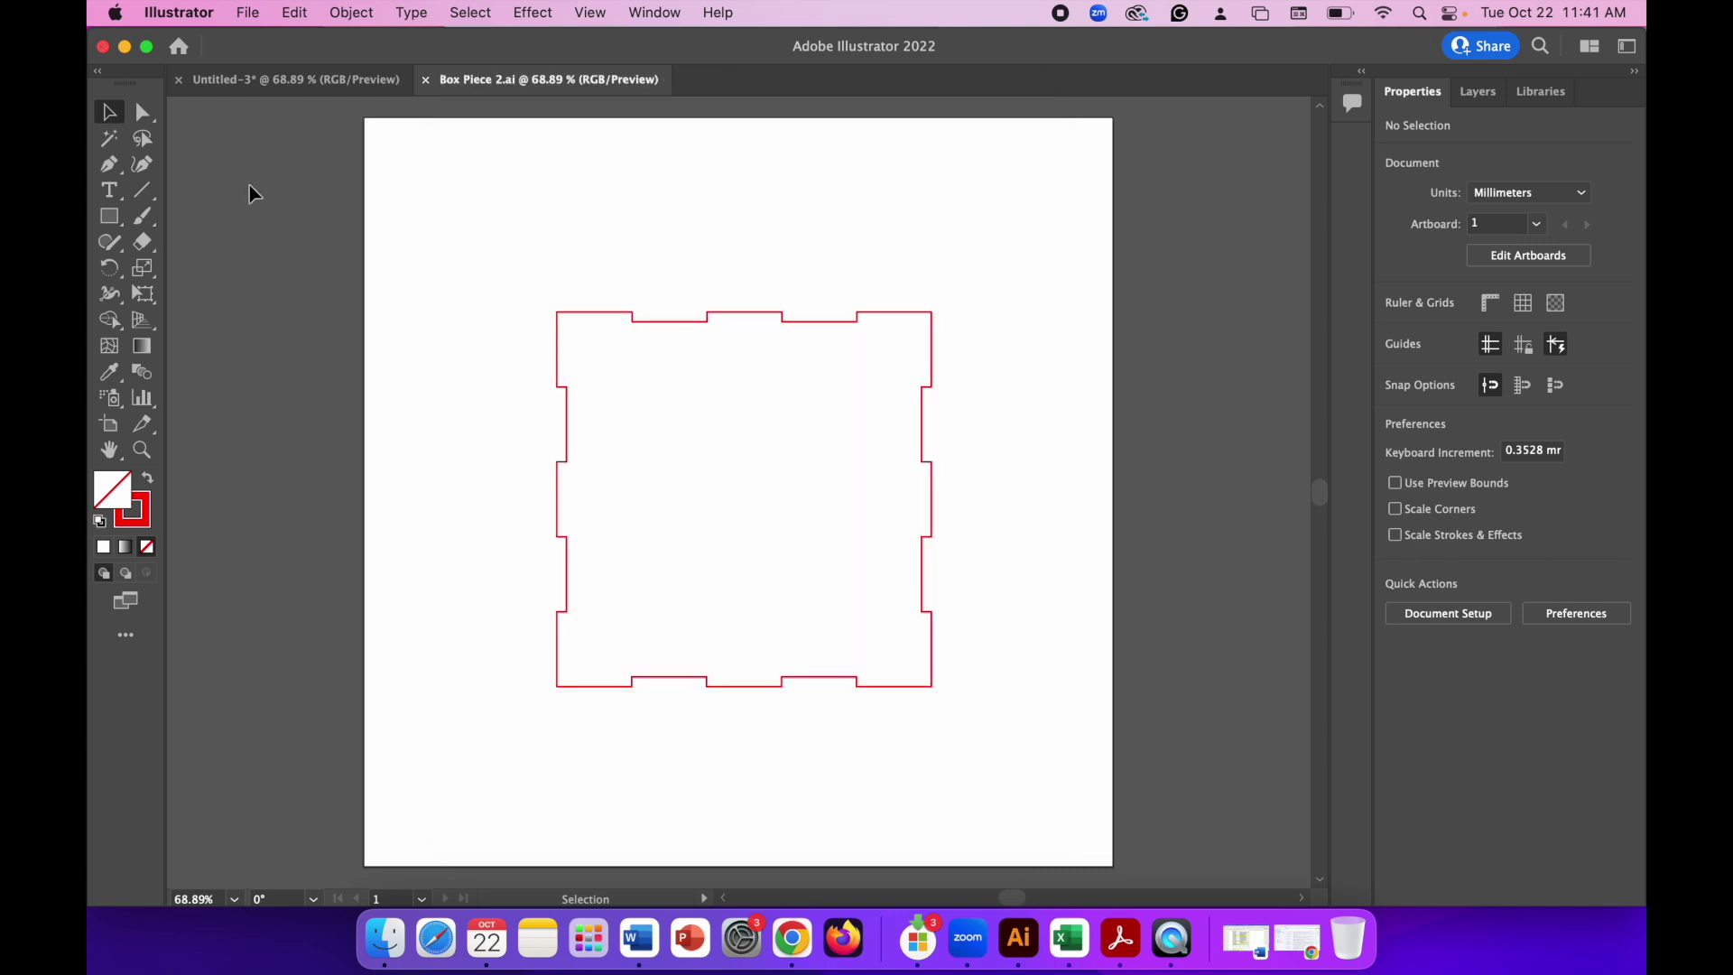
- Save a copy as 'Box Piece 2.svg' in SVG format, accepting the SVG 1.1 options
left_click(249, 14)
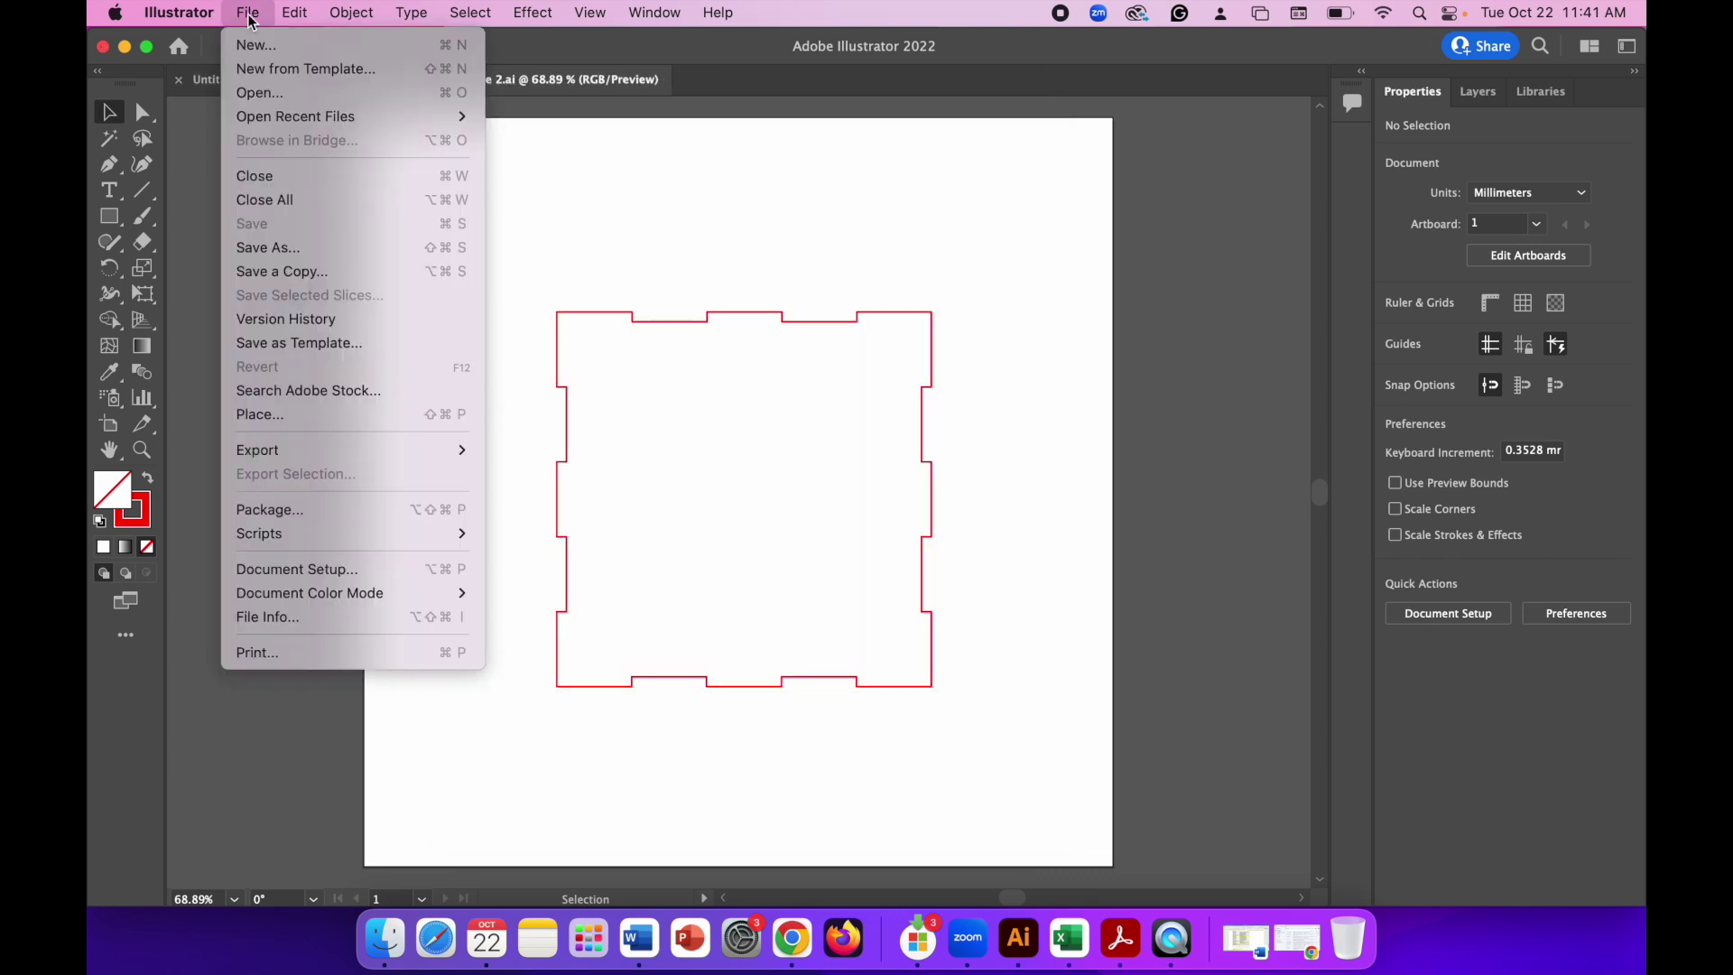
left_click(268, 250)
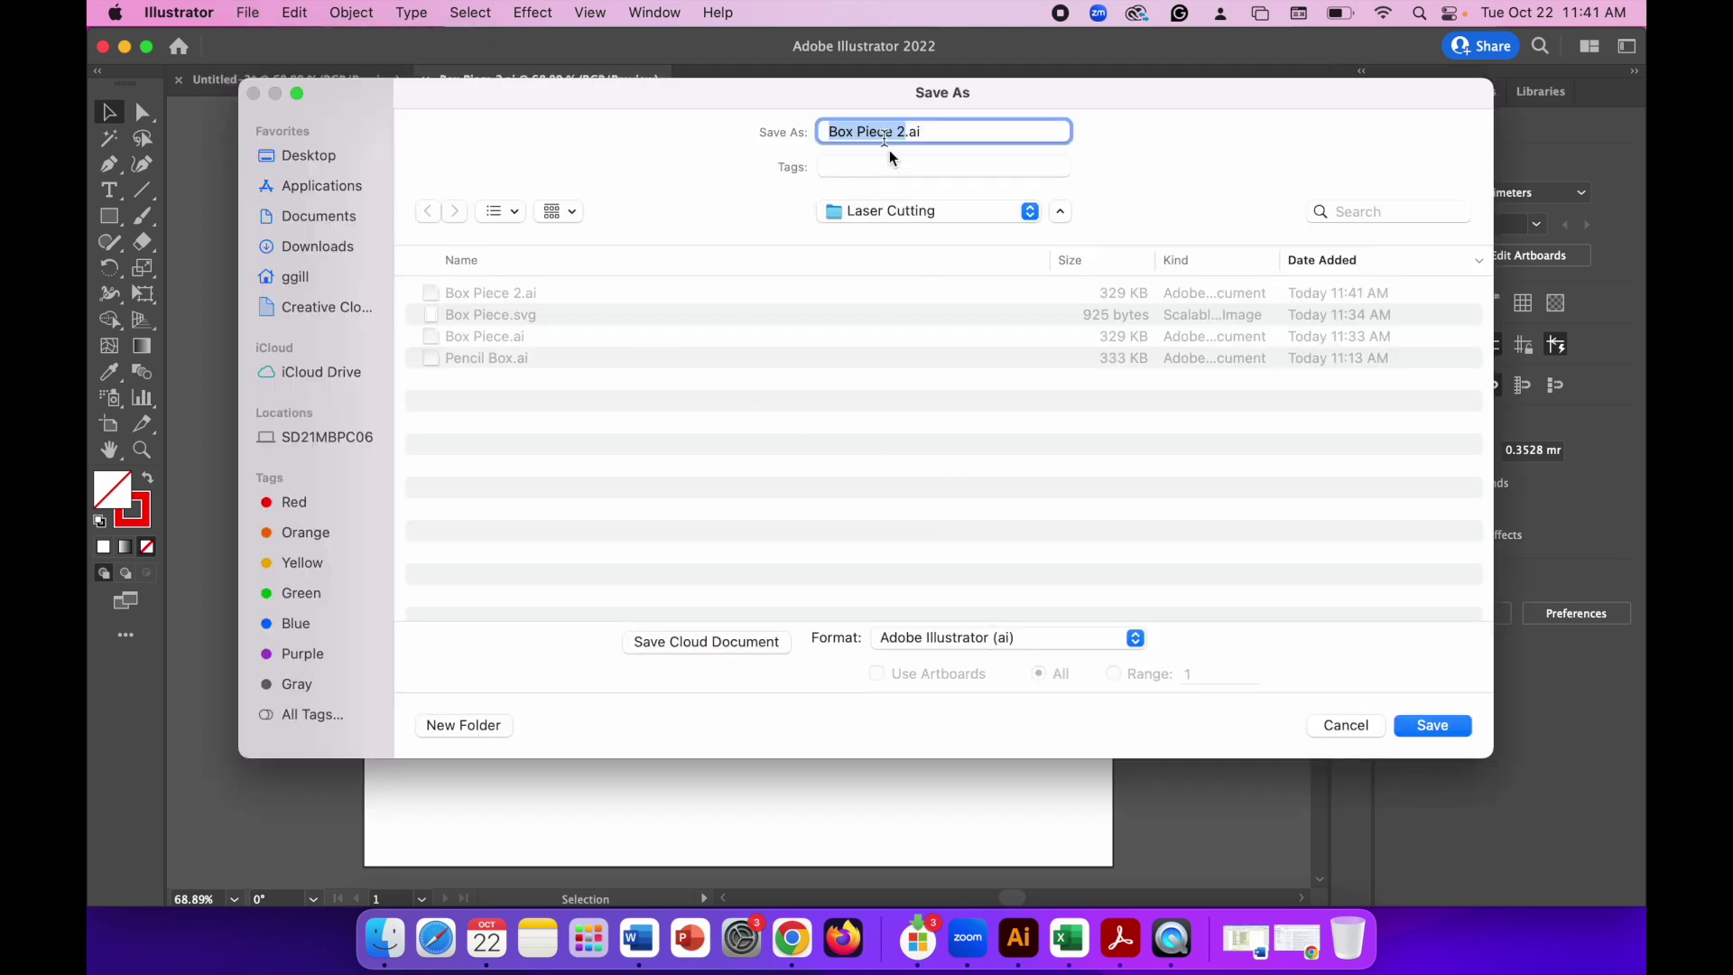
left_click(946, 641)
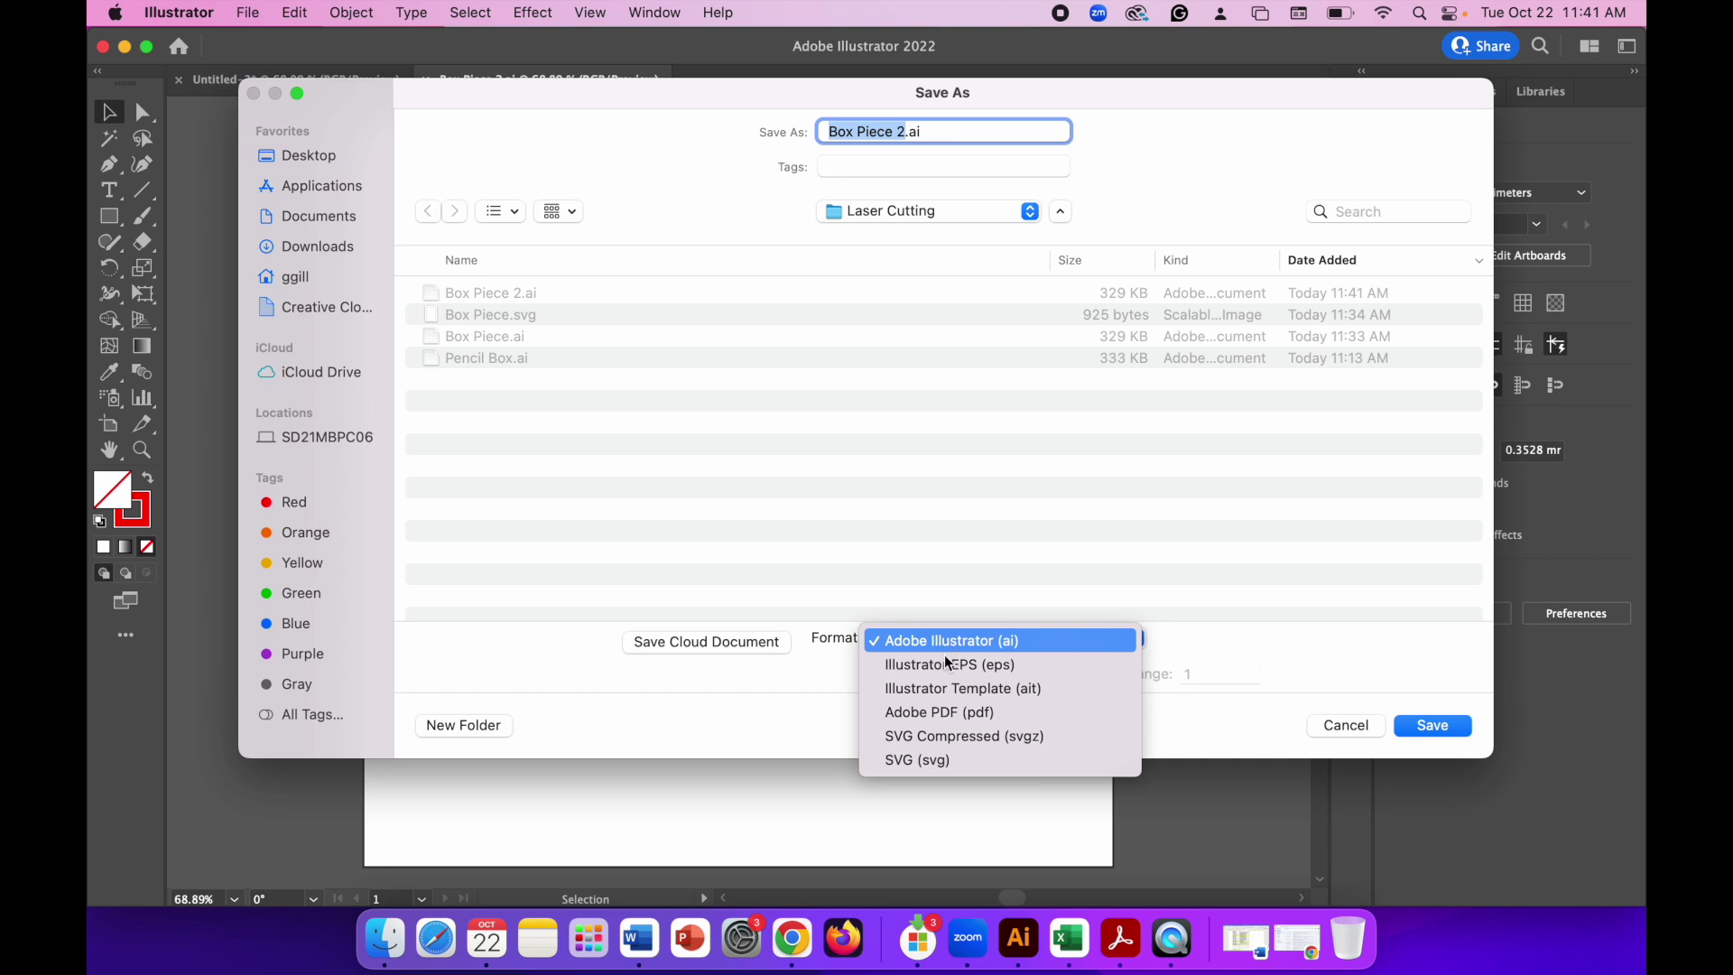
left_click(941, 762)
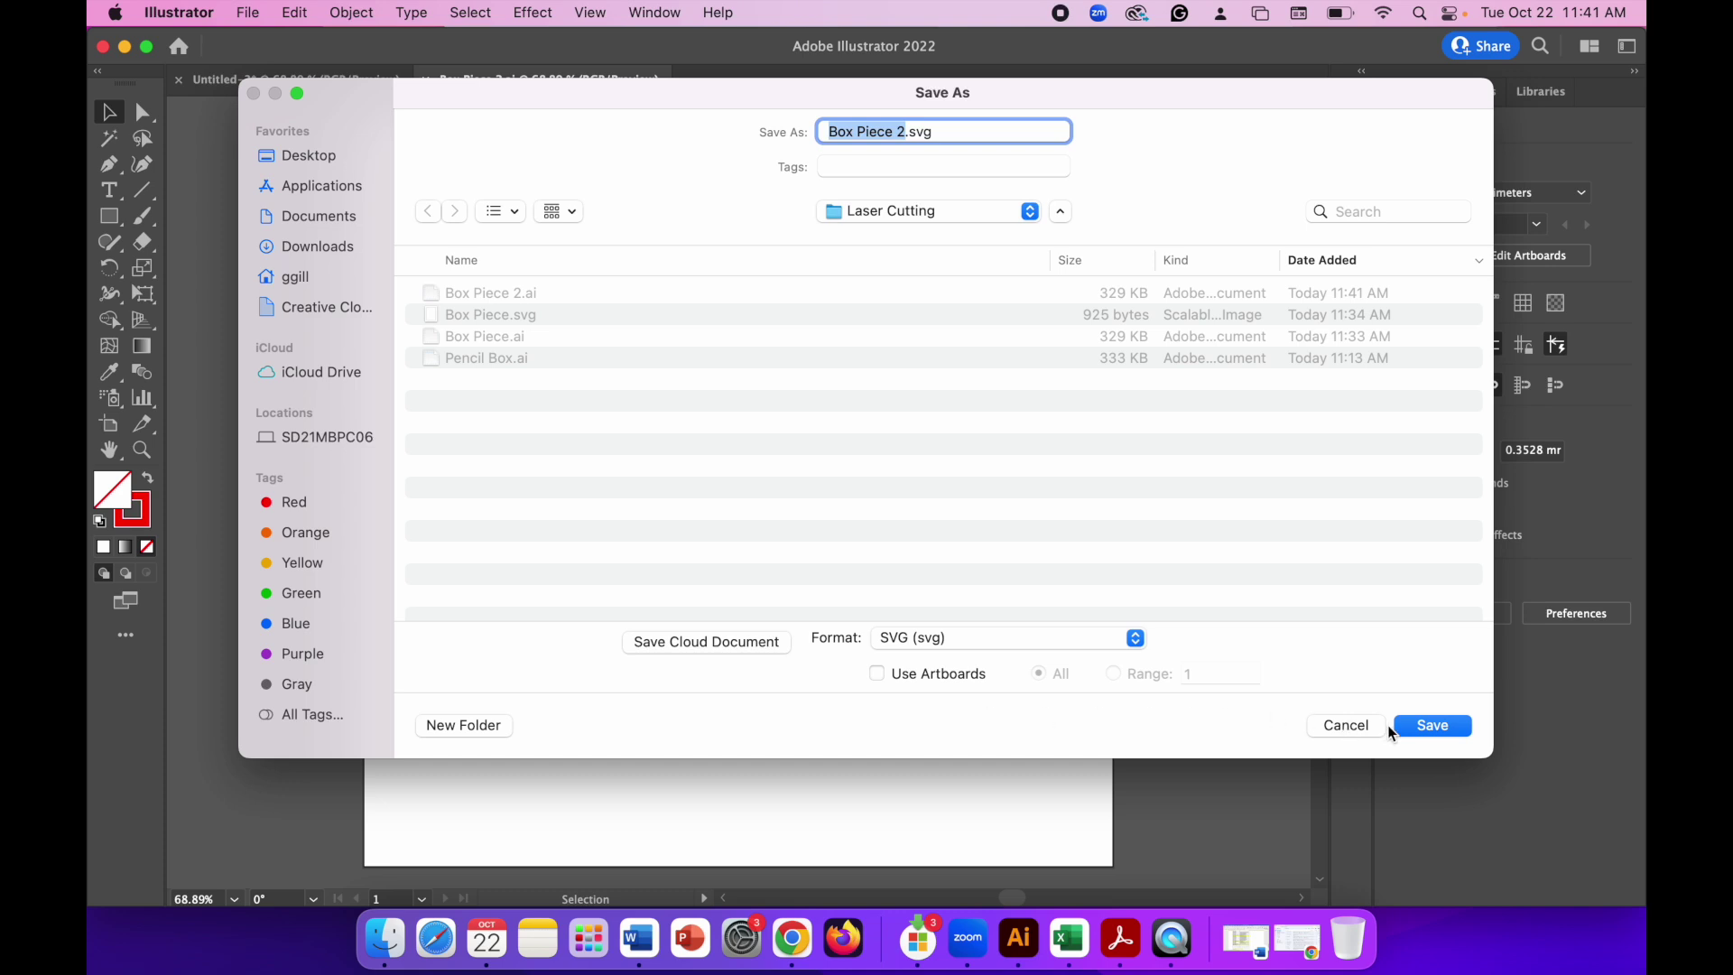
left_click(1436, 727)
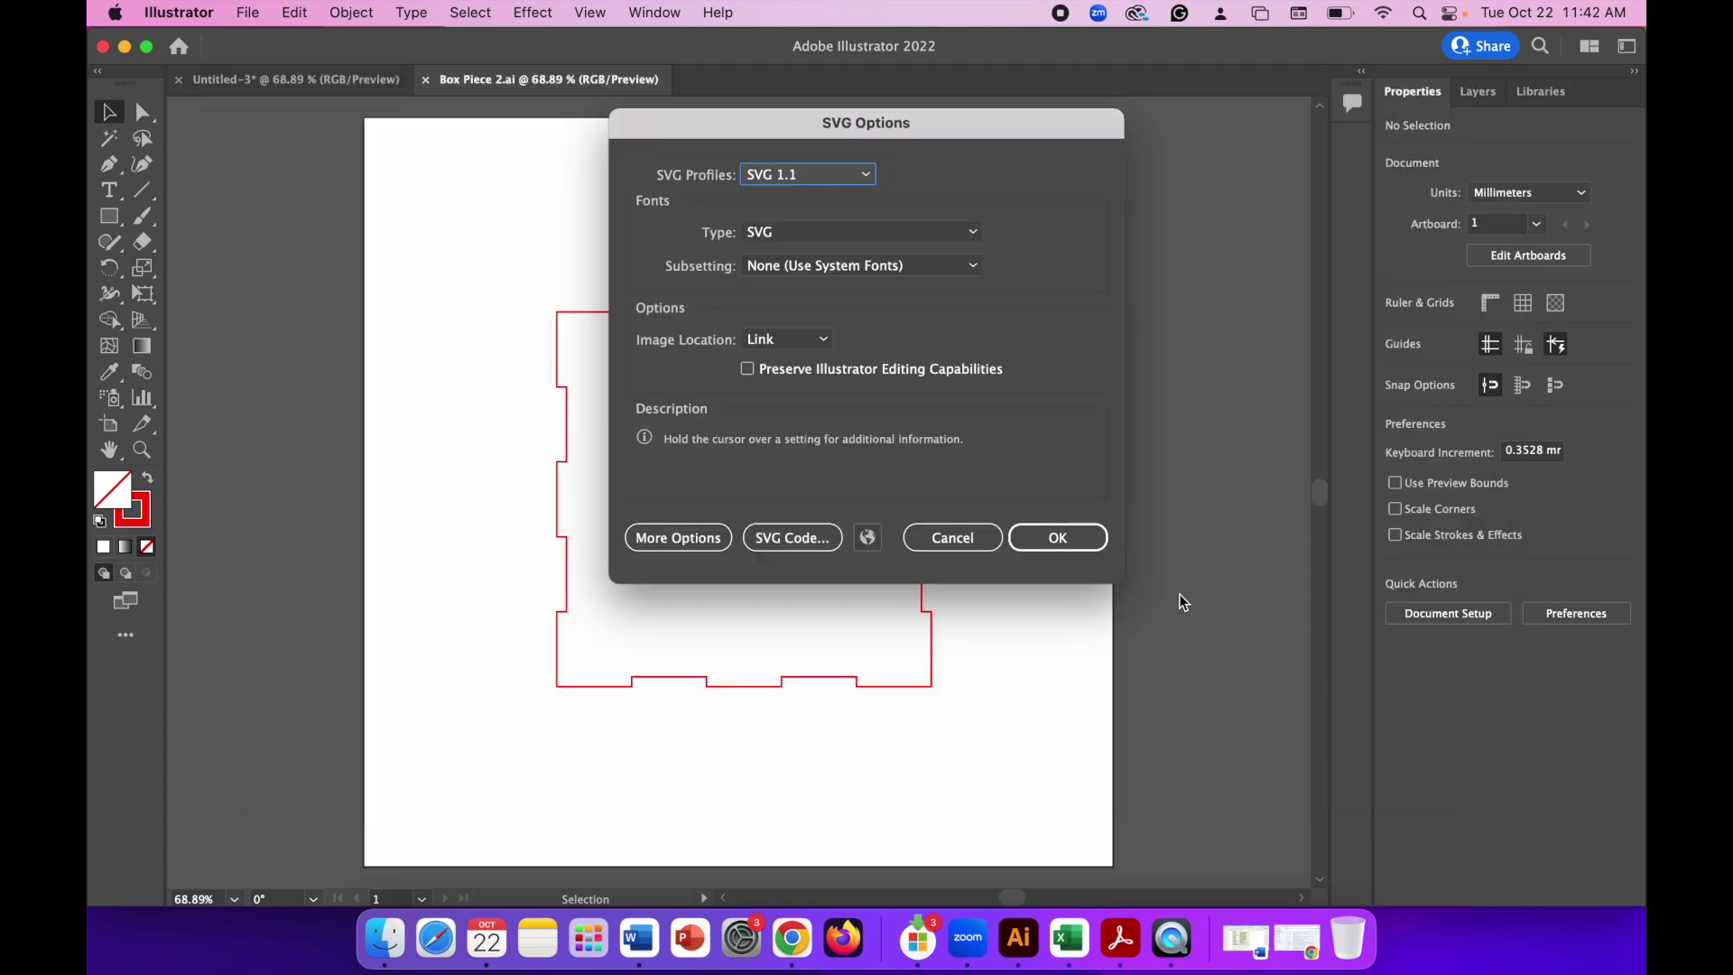
left_click(1060, 539)
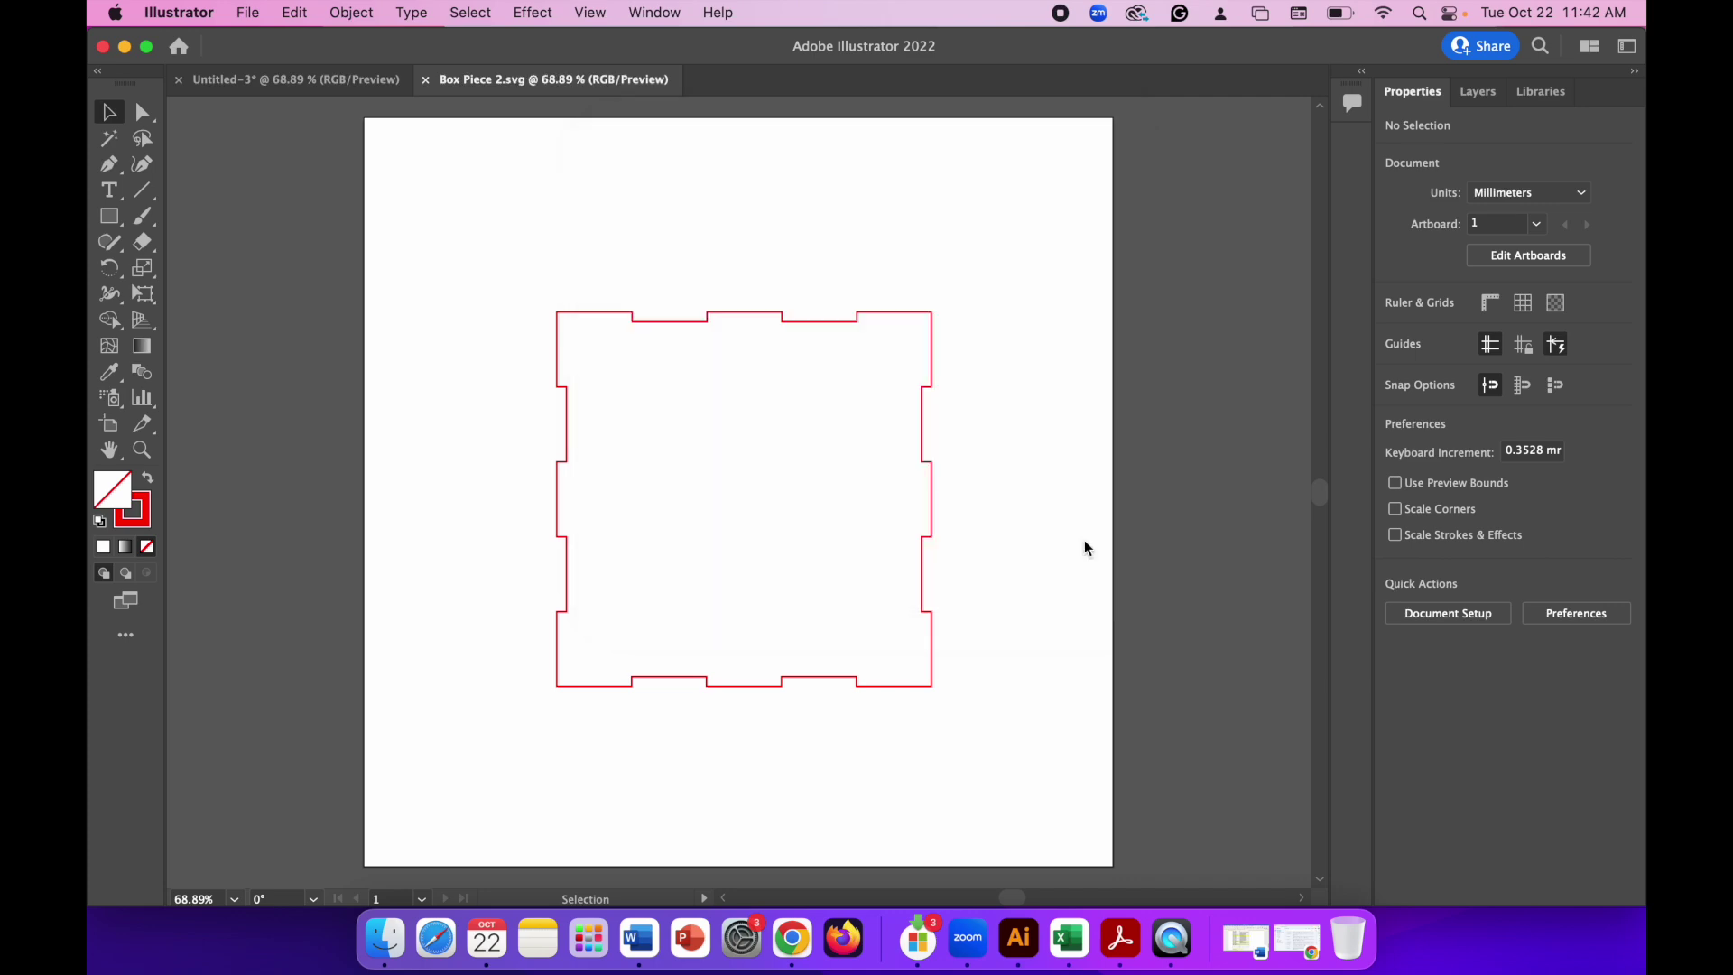